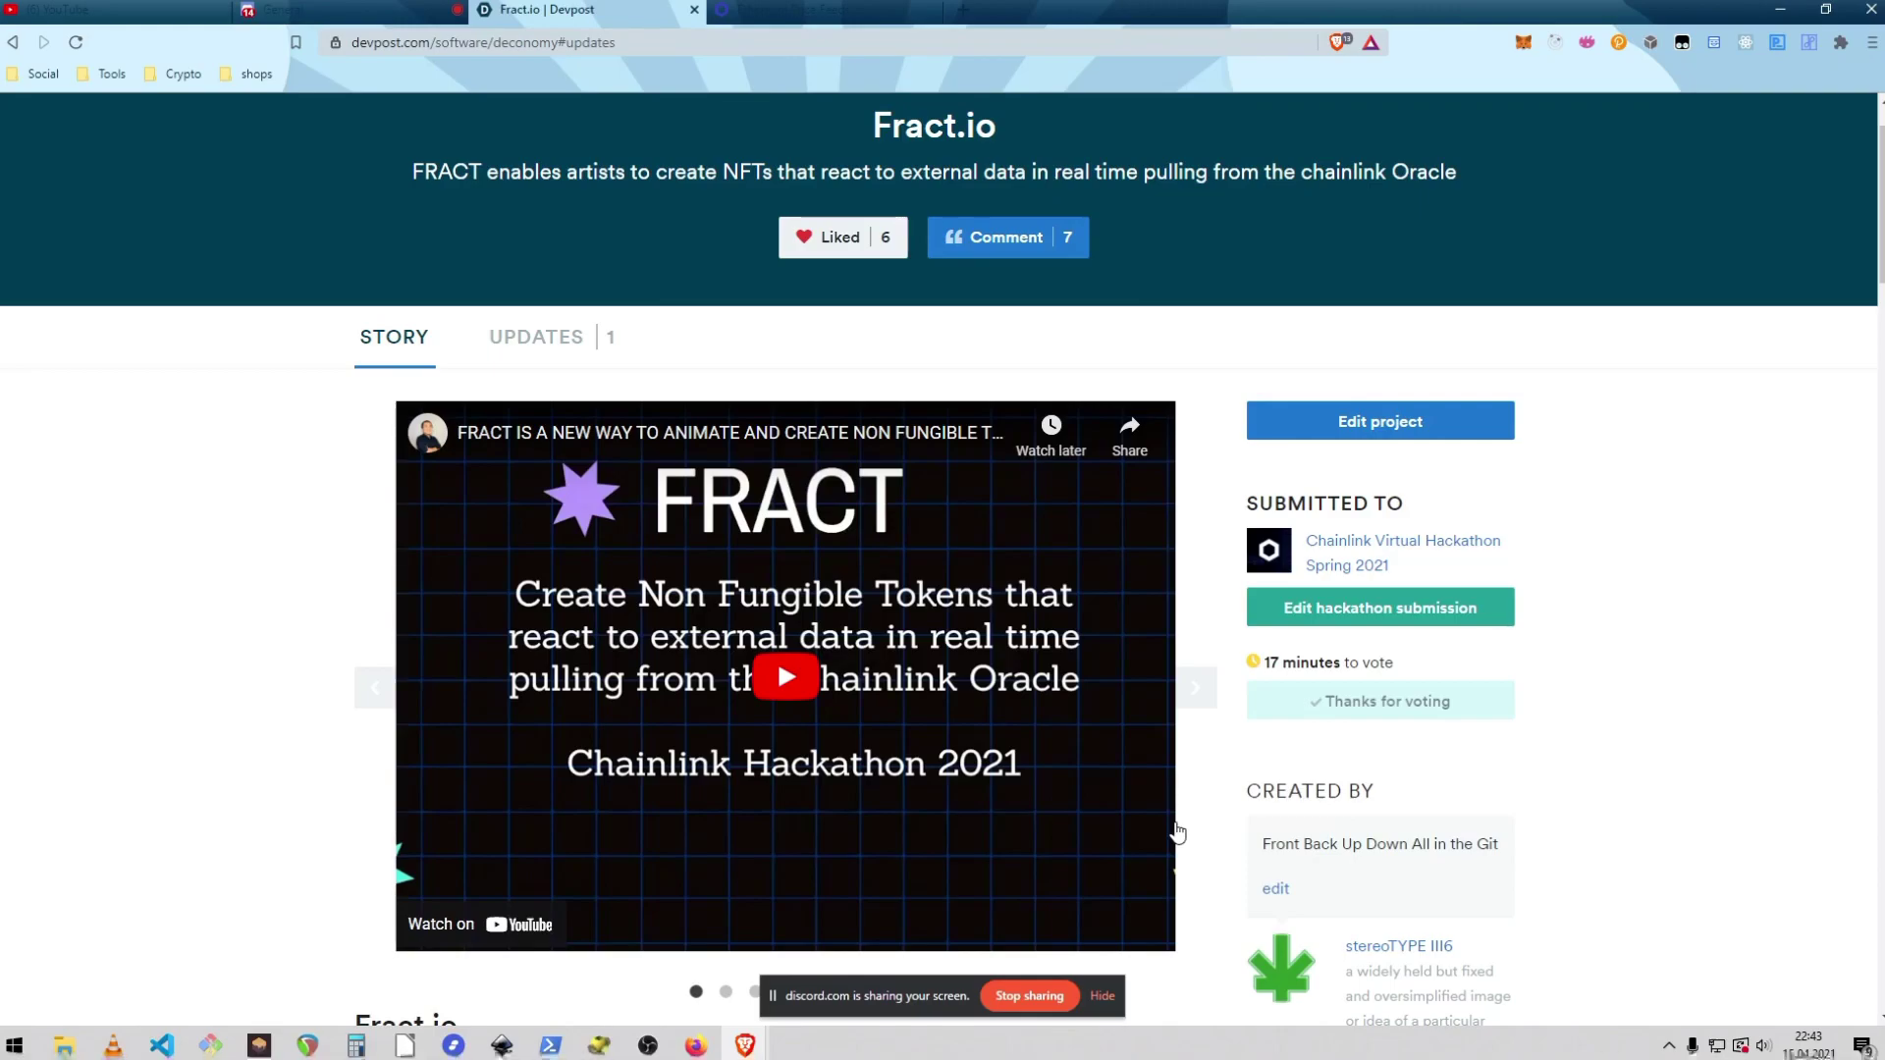
Read through the Fract.io project story on Devpost, covering its description, ingredients, obstacles and accomplishments
{"action": "scroll", "coordinate": [1177, 833], "scroll_direction": "down", "scroll_amount": 8}
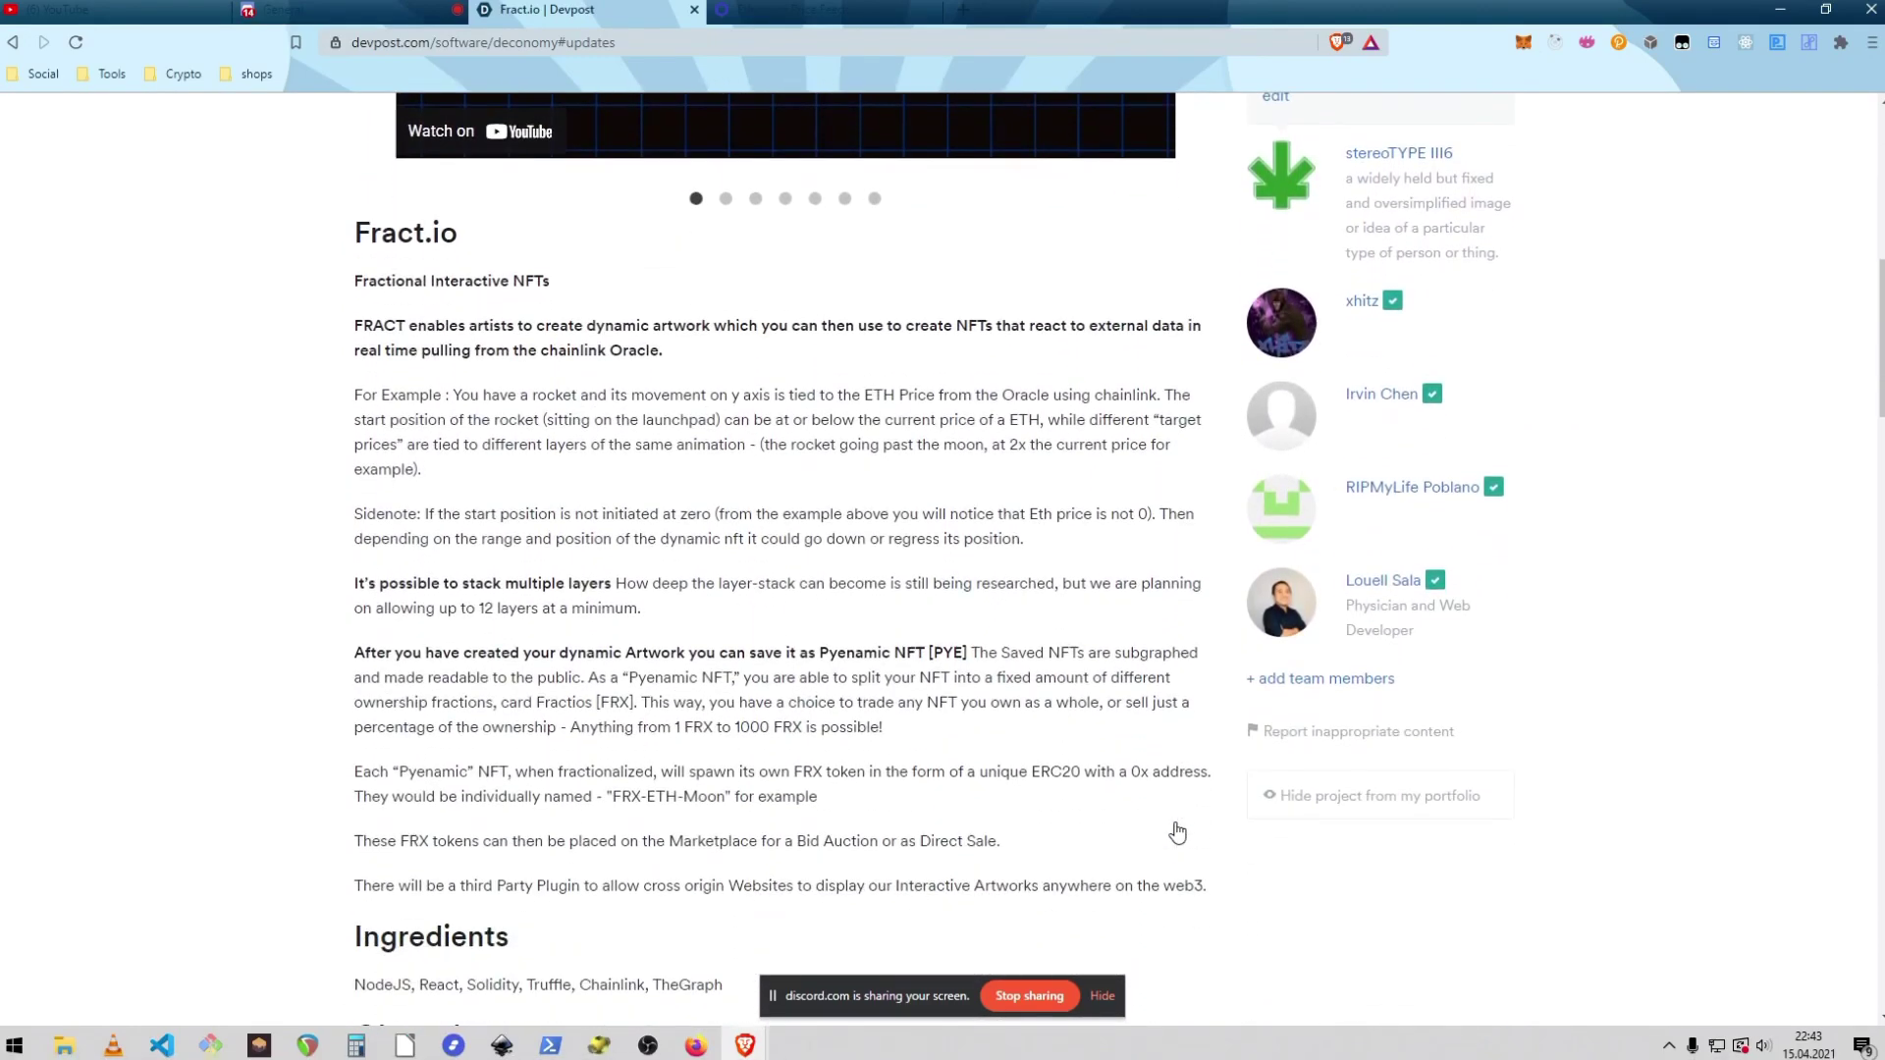
{"action": "scroll", "coordinate": [1177, 832], "scroll_direction": "down", "scroll_amount": 1}
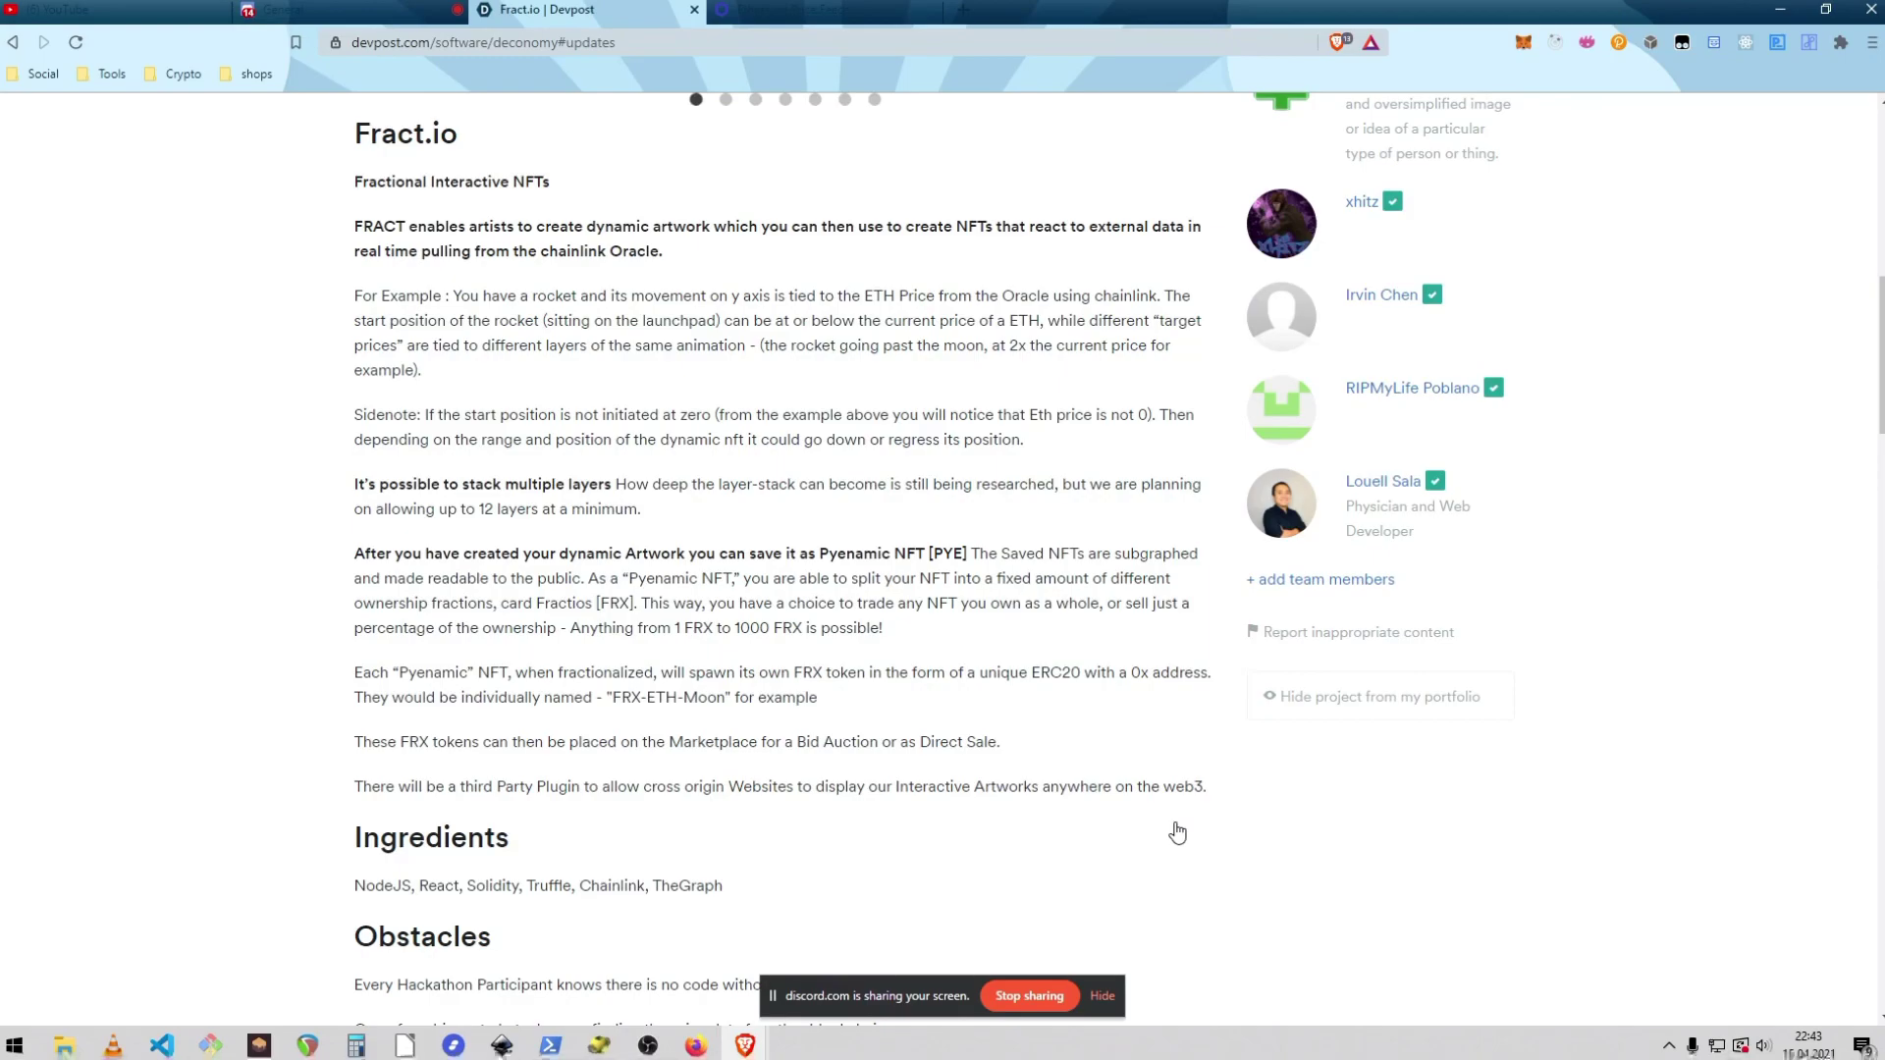
{"action": "scroll", "coordinate": [1177, 833], "scroll_direction": "down", "scroll_amount": 5}
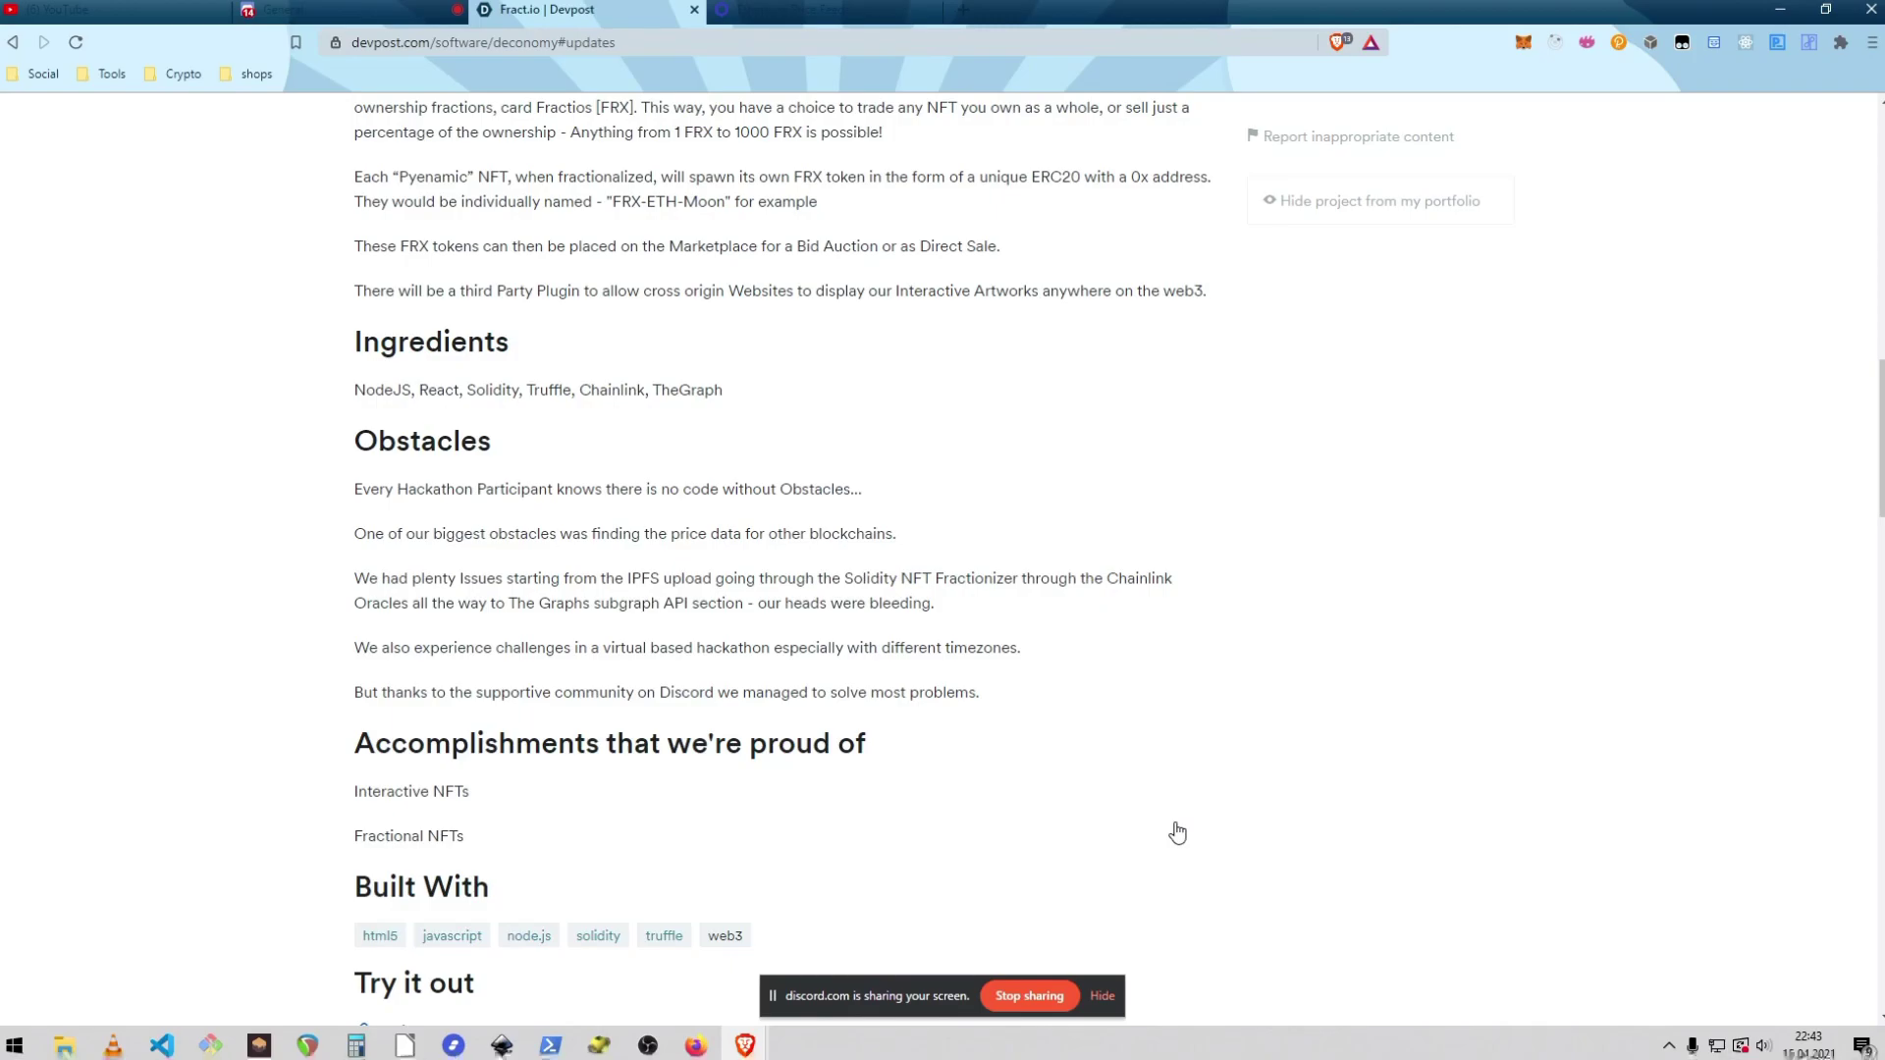
{"action": "scroll", "coordinate": [1177, 832], "scroll_direction": "up", "scroll_amount": 7}
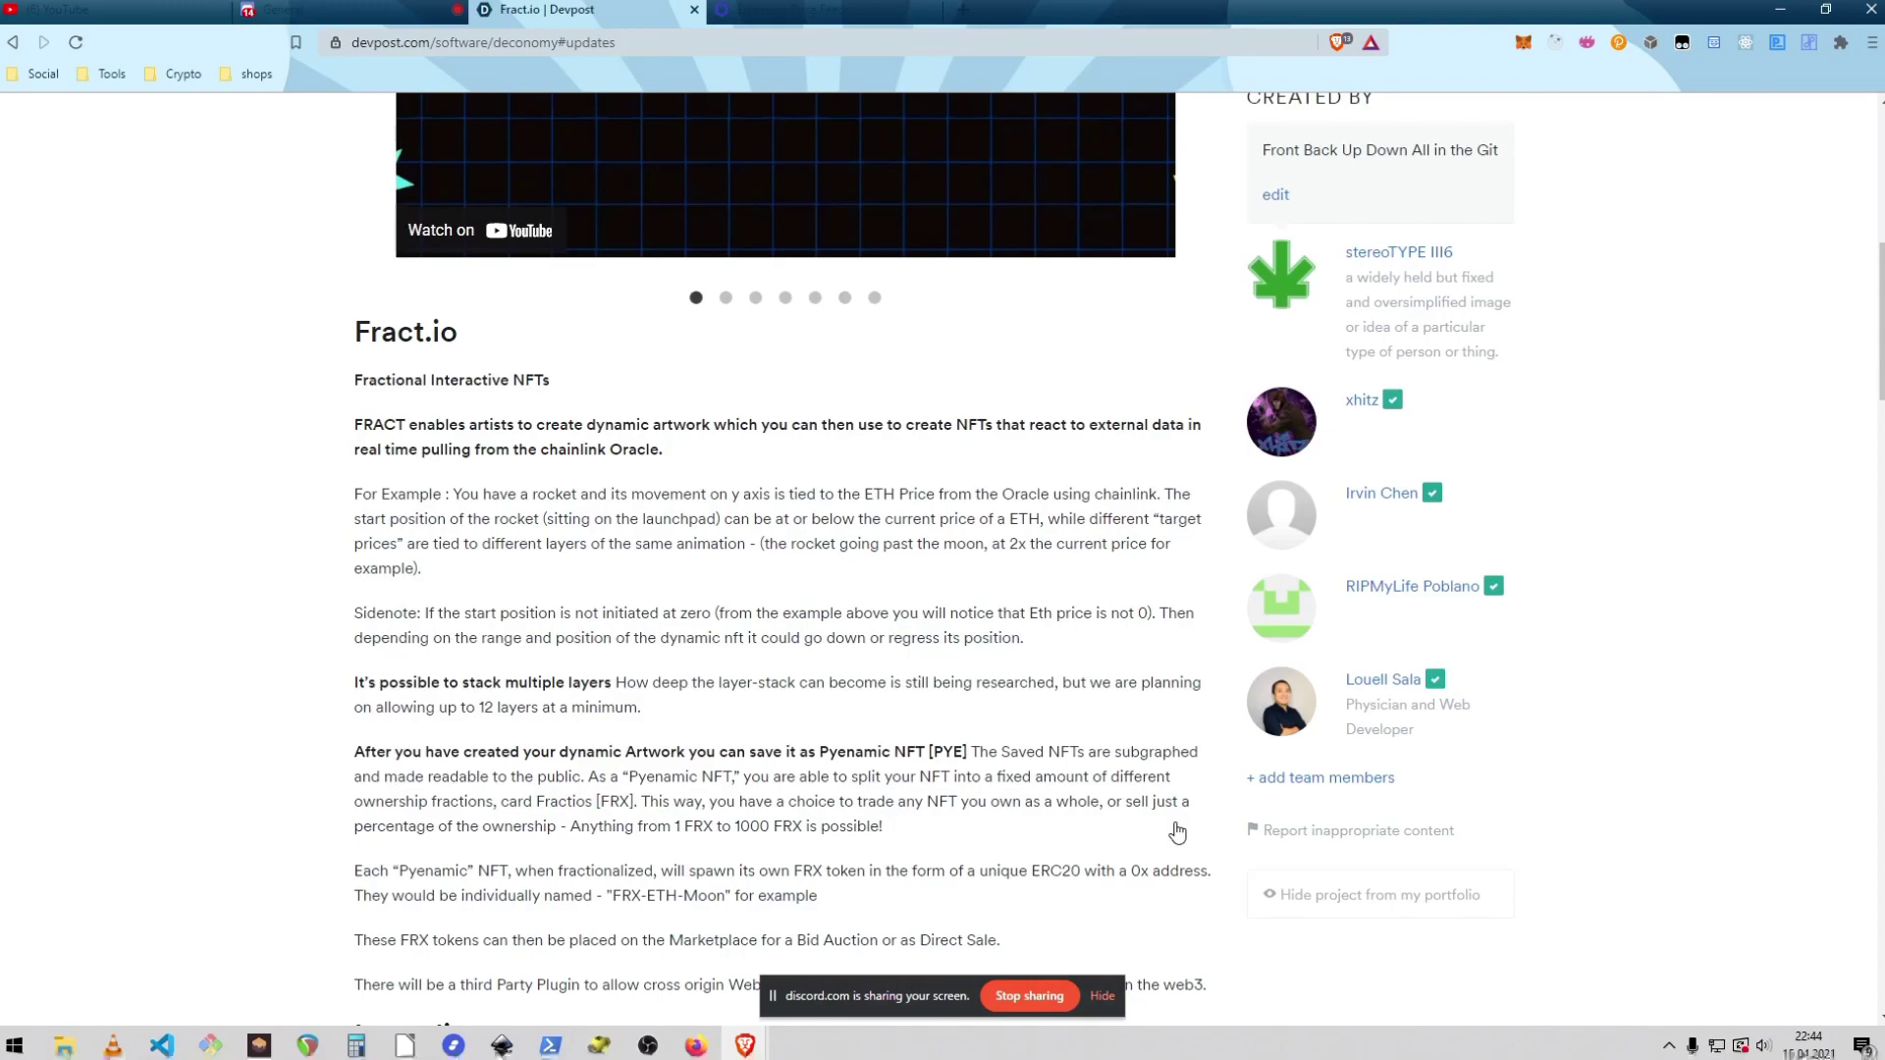
{"action": "scroll", "coordinate": [1177, 833], "scroll_direction": "up", "scroll_amount": 2}
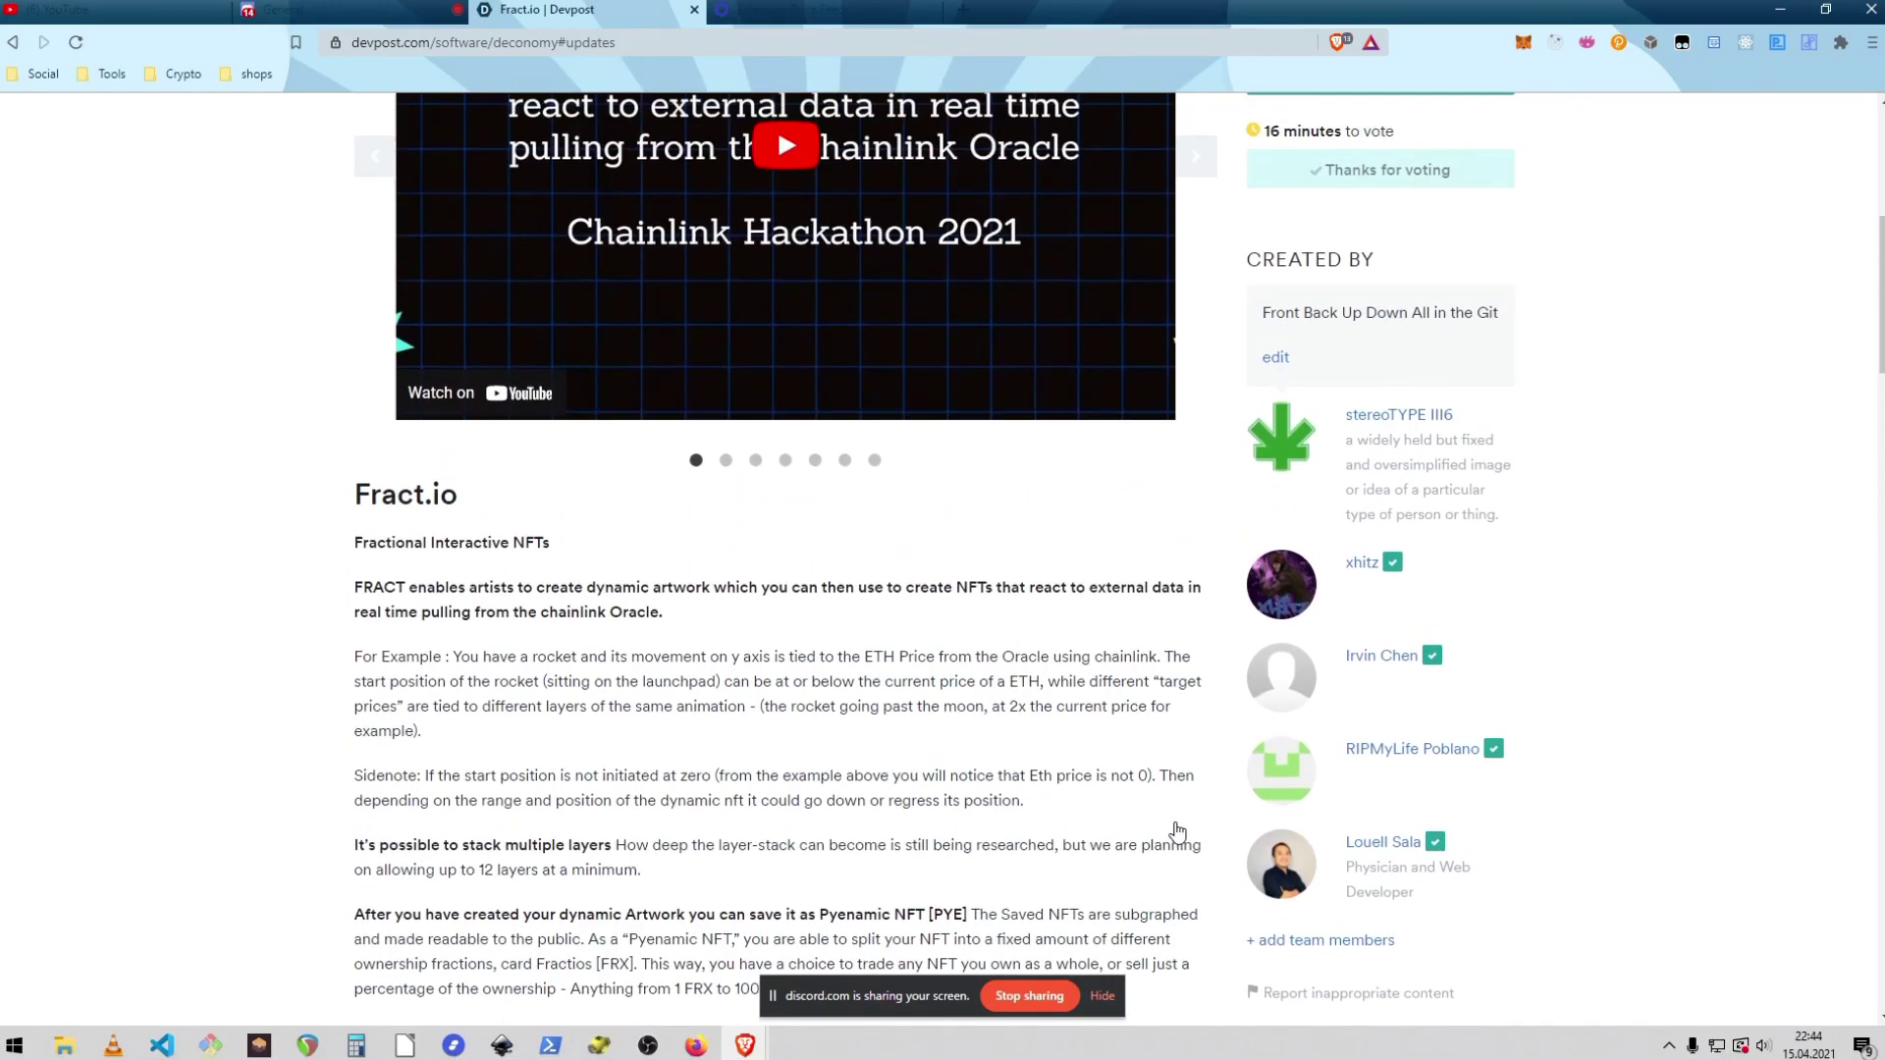
{"action": "scroll", "coordinate": [1177, 832], "scroll_direction": "up", "scroll_amount": 1}
{"action": "scroll", "coordinate": [1177, 832], "scroll_direction": "up", "scroll_amount": 5}
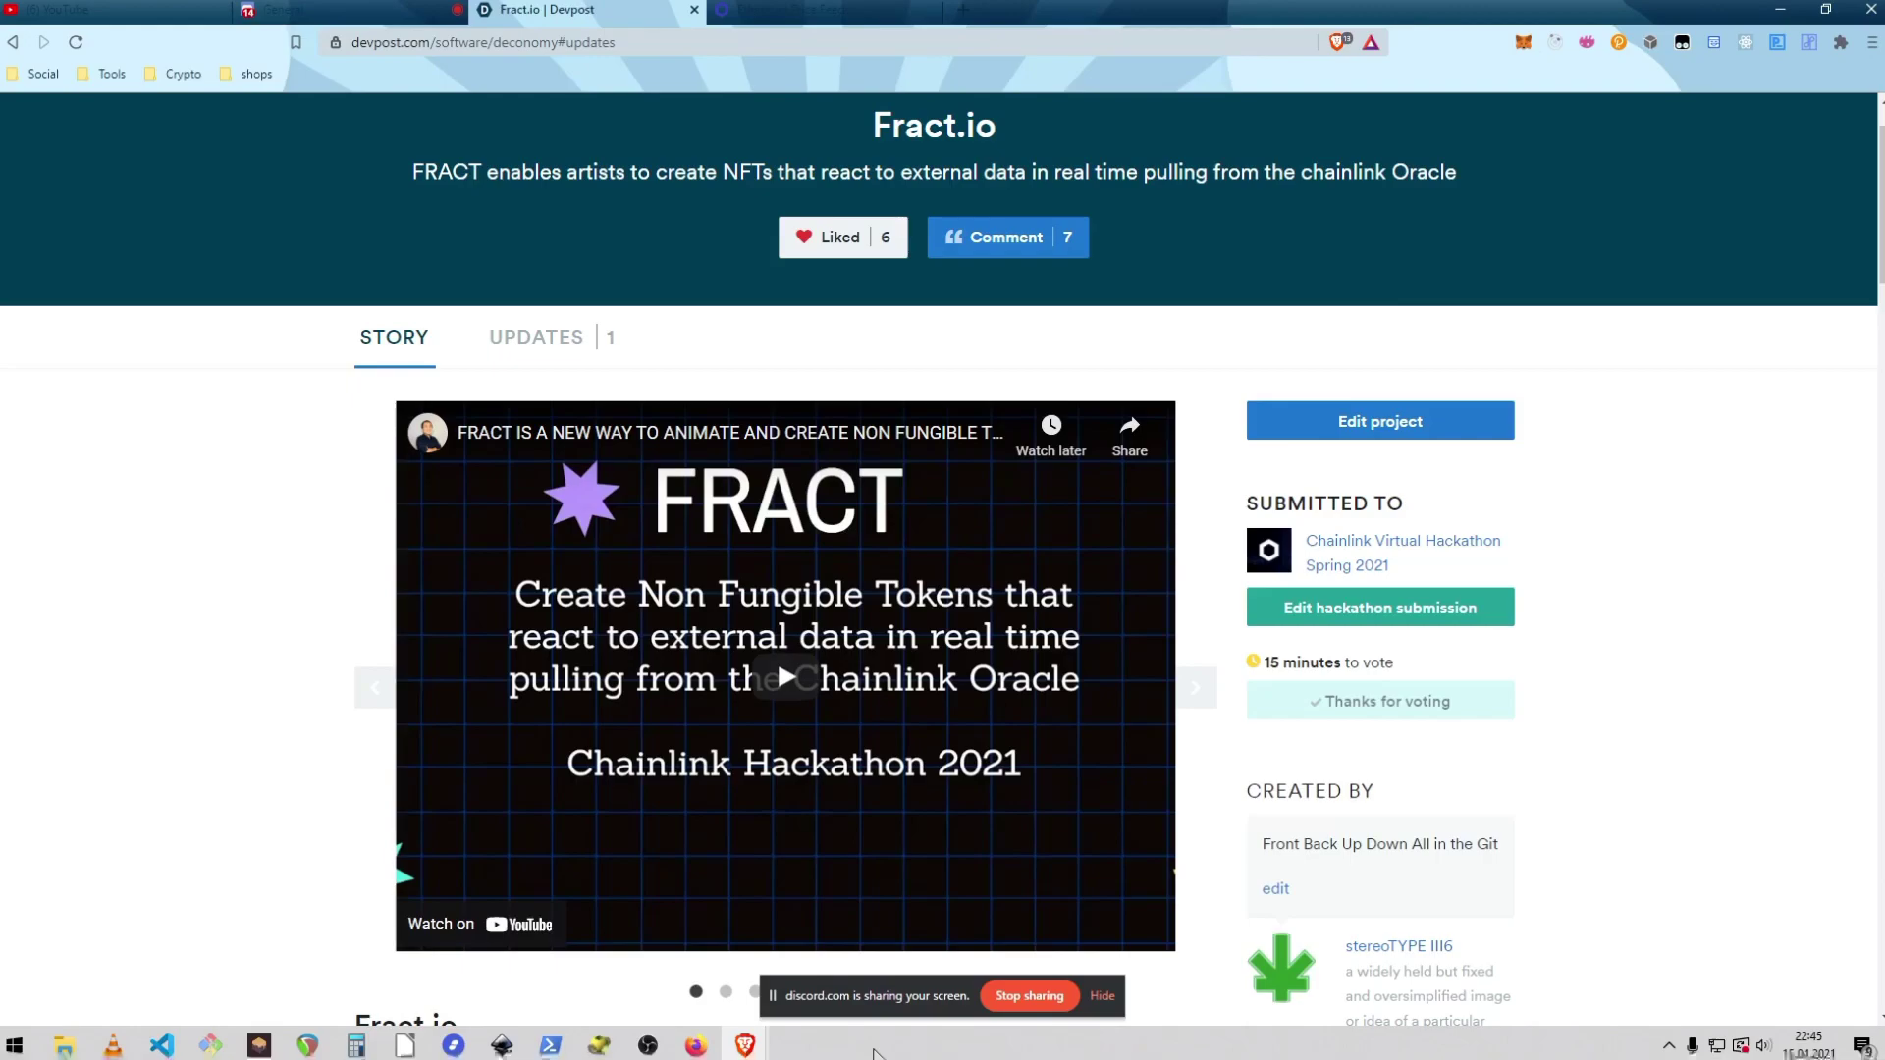
Switch to the FRACT.io uploader in Firefox and upload white.png from the LINK folder
{"action": "left_click", "coordinate": [696, 1046]}
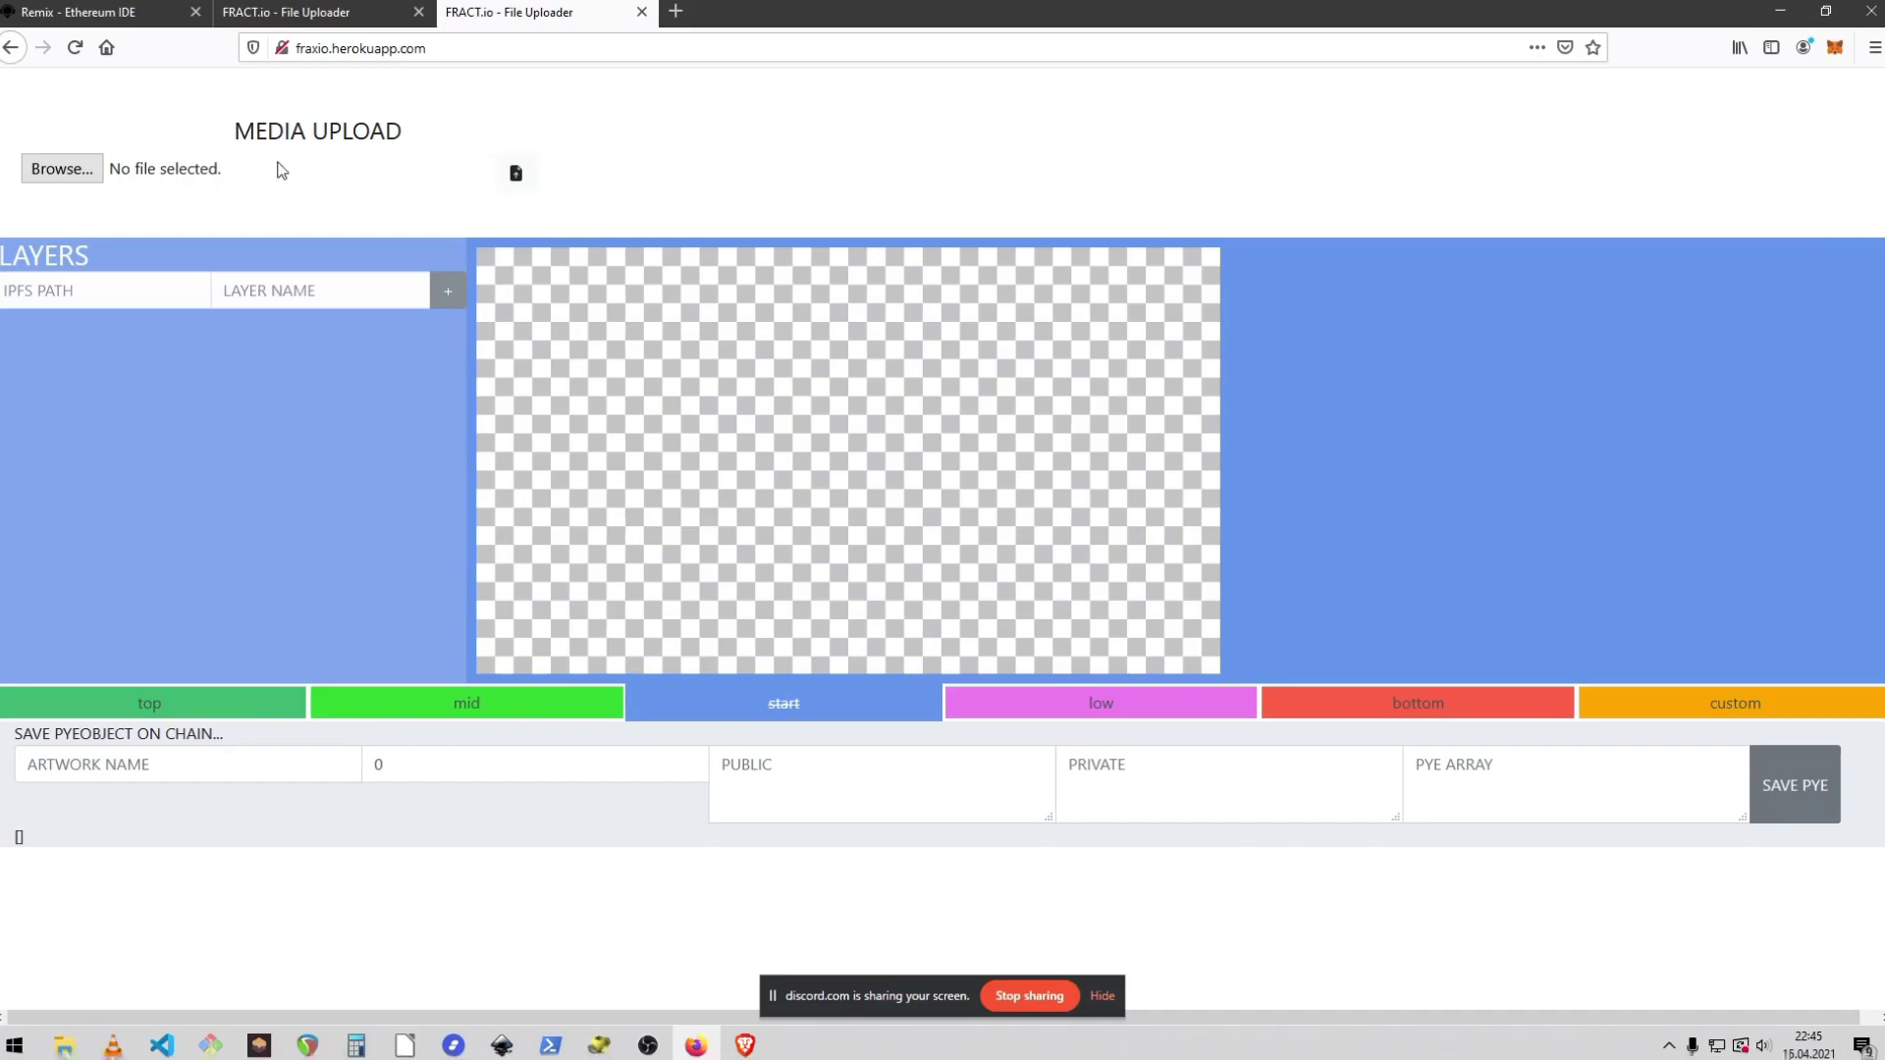
{"action": "left_click", "coordinate": [61, 169]}
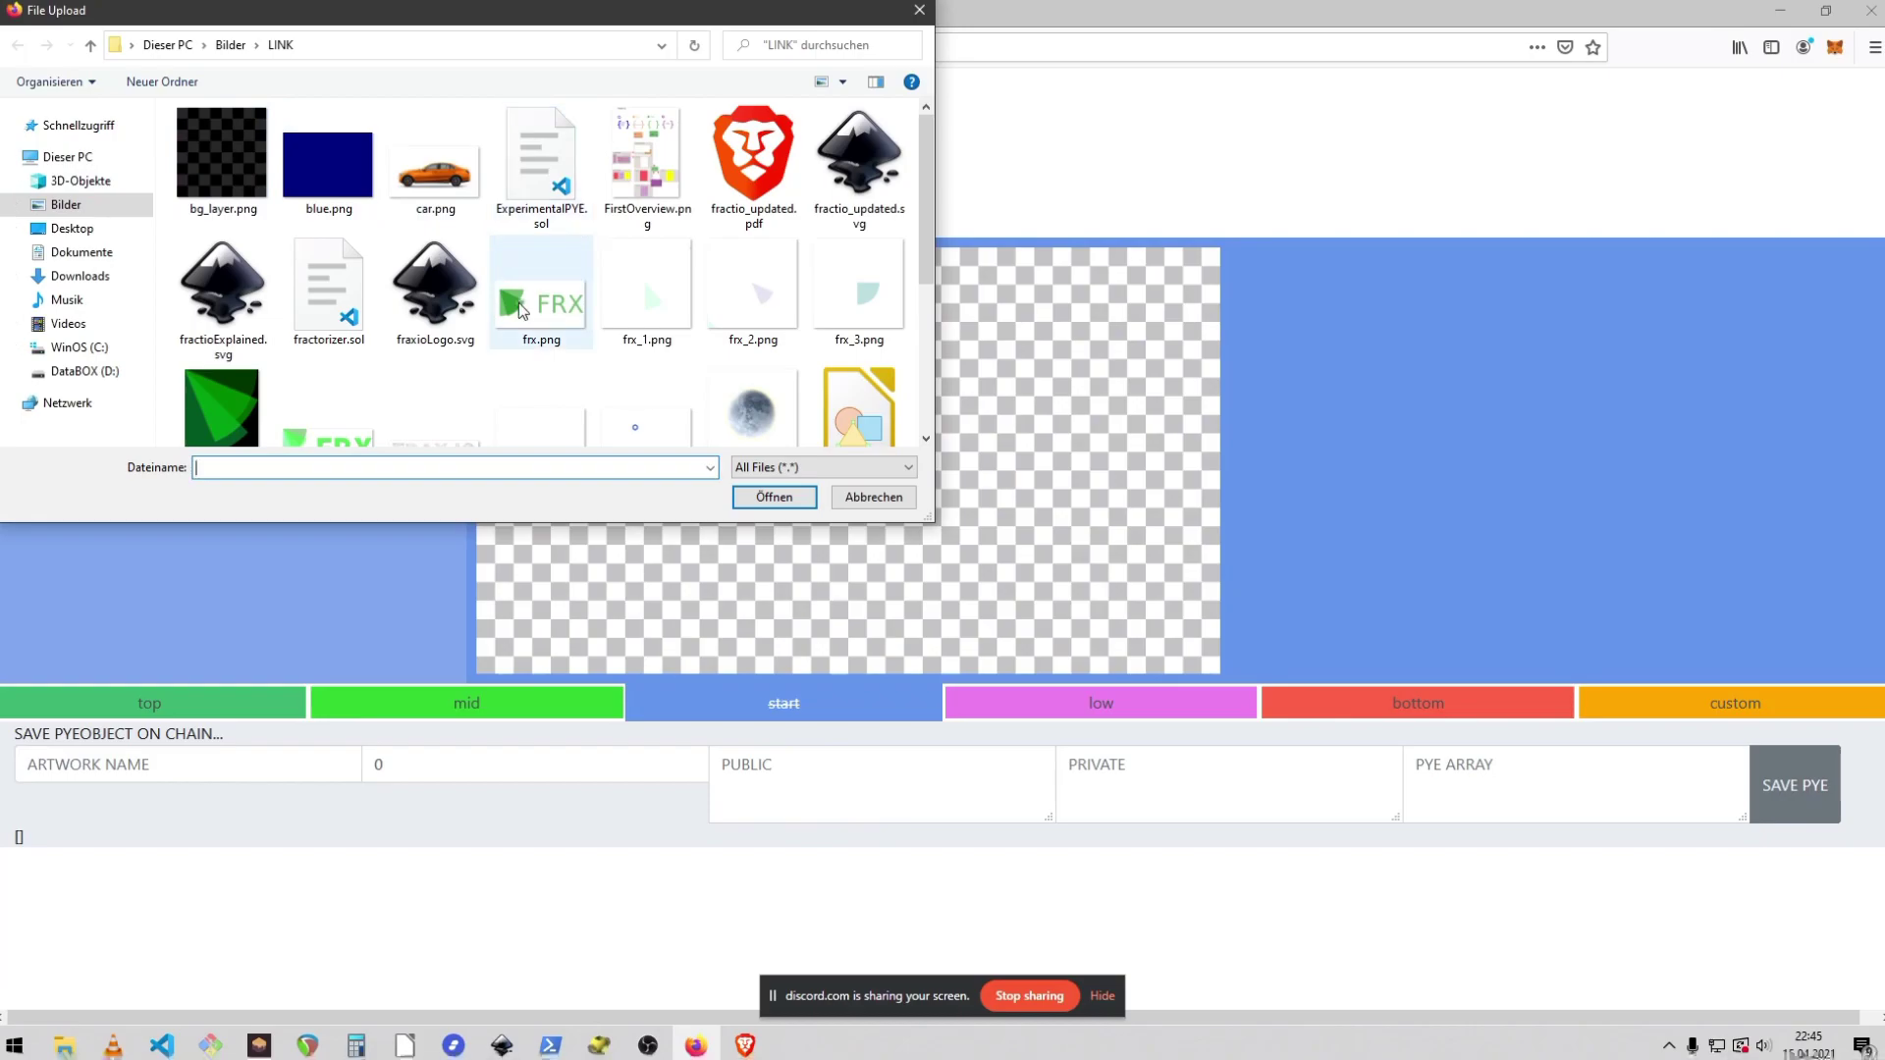
{"action": "scroll", "coordinate": [522, 311], "scroll_direction": "down", "scroll_amount": 1}
{"action": "double_click", "coordinate": [521, 304]}
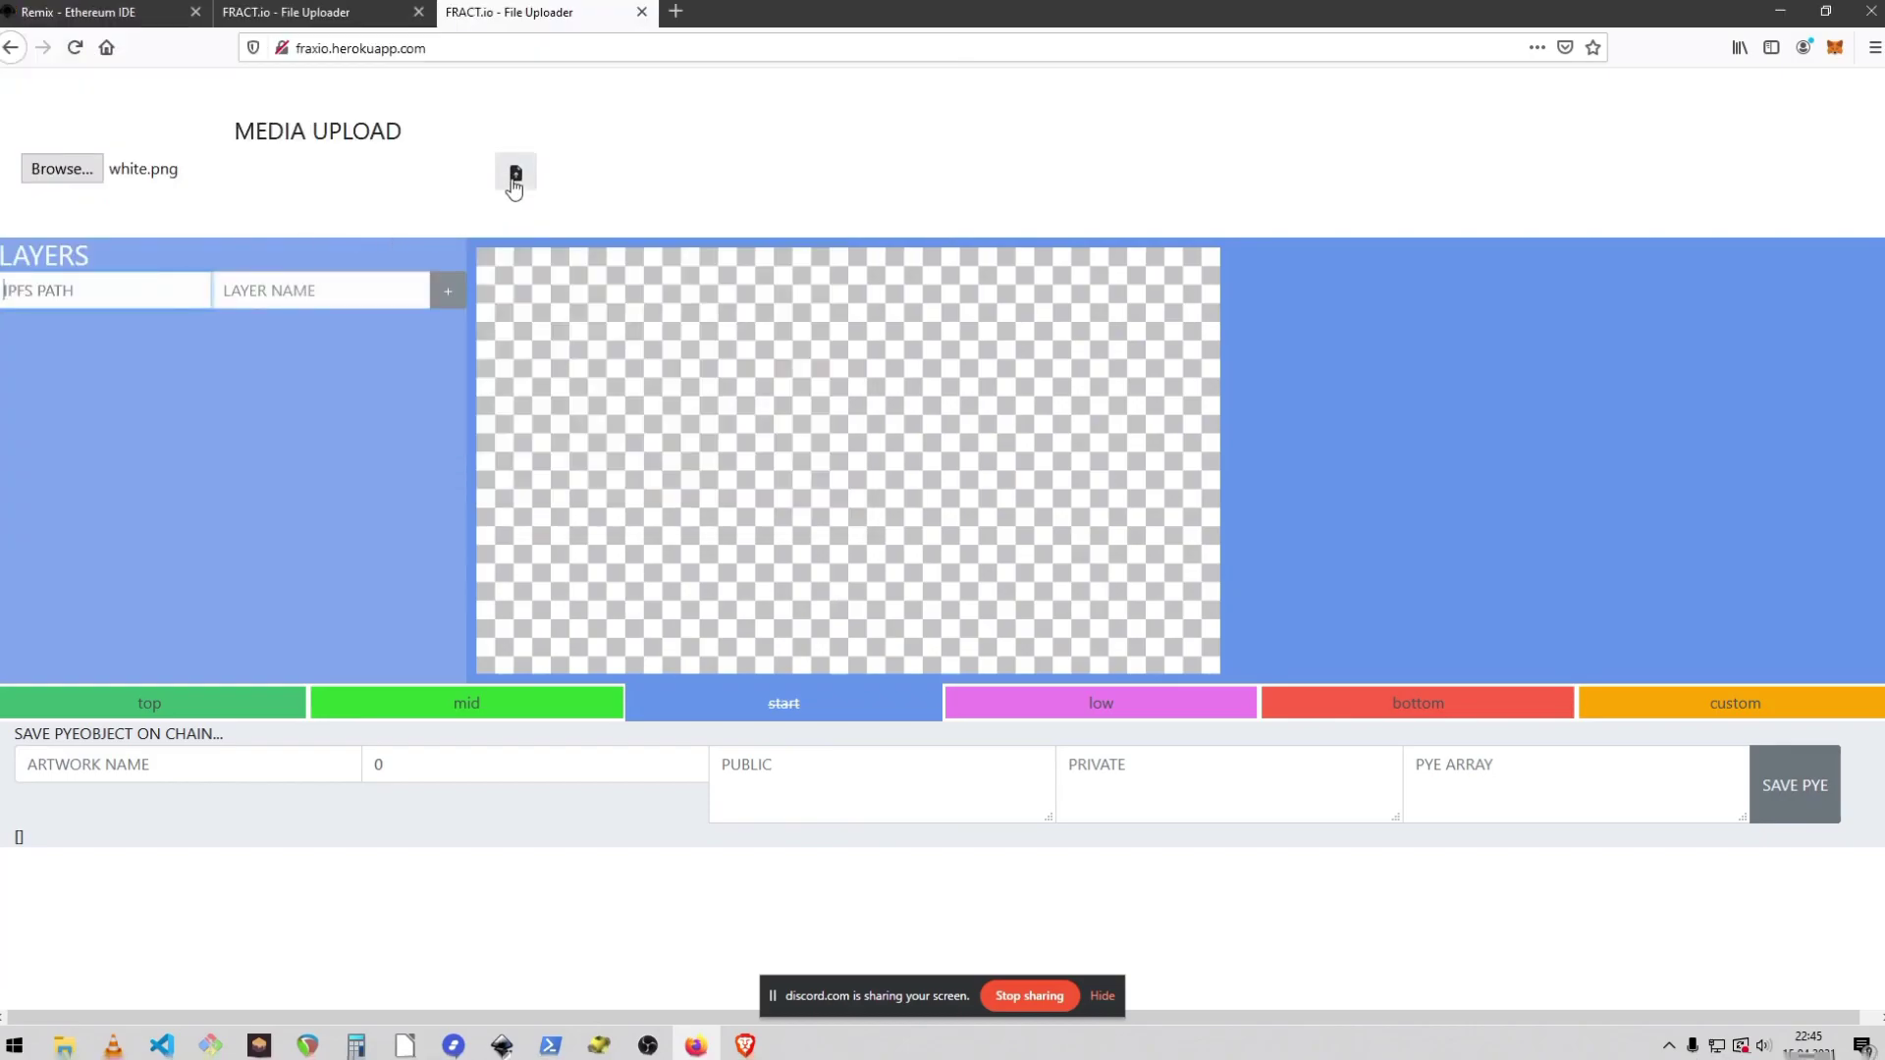
{"action": "left_click", "coordinate": [514, 180]}
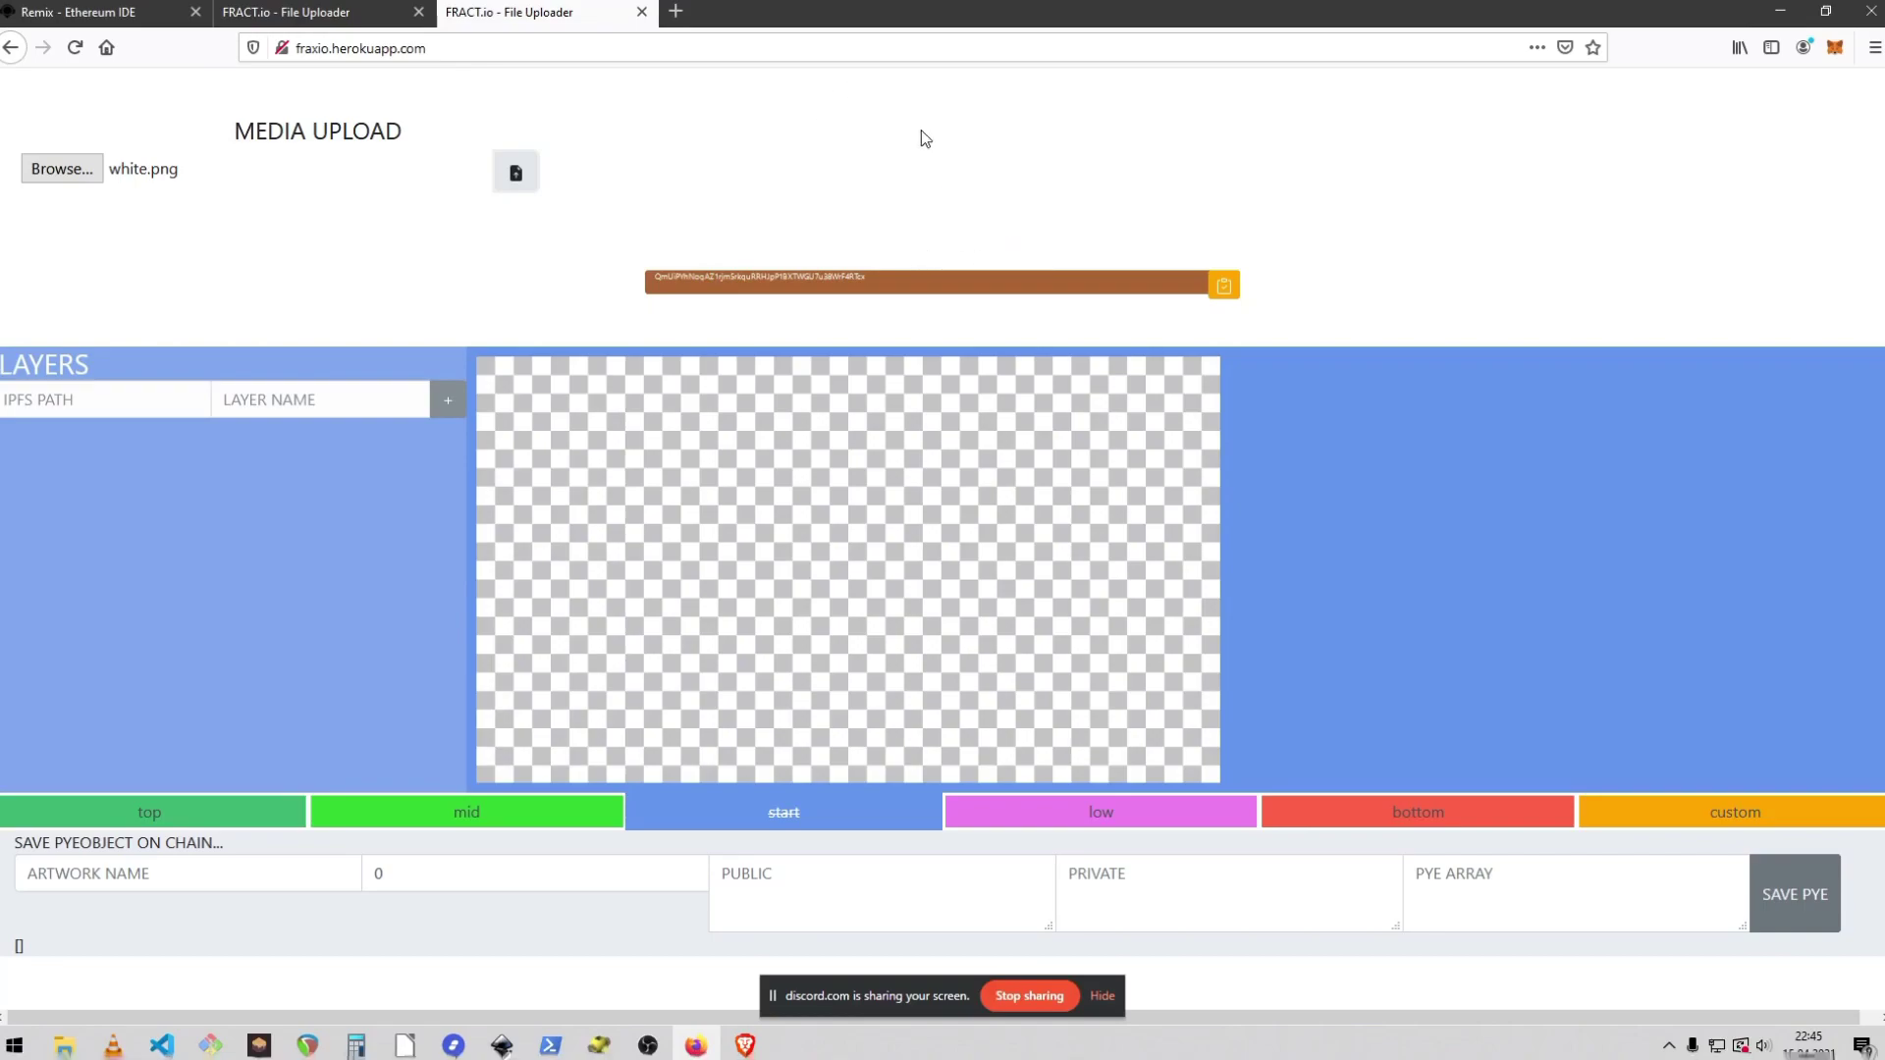
Copy the uploaded file's IPFS hash and add it as a new layer named whitebg
{"action": "left_click", "coordinate": [1224, 287]}
{"action": "left_click", "coordinate": [1226, 291]}
{"action": "left_click", "coordinate": [72, 398]}
{"action": "key", "text": "ctrl+v"}
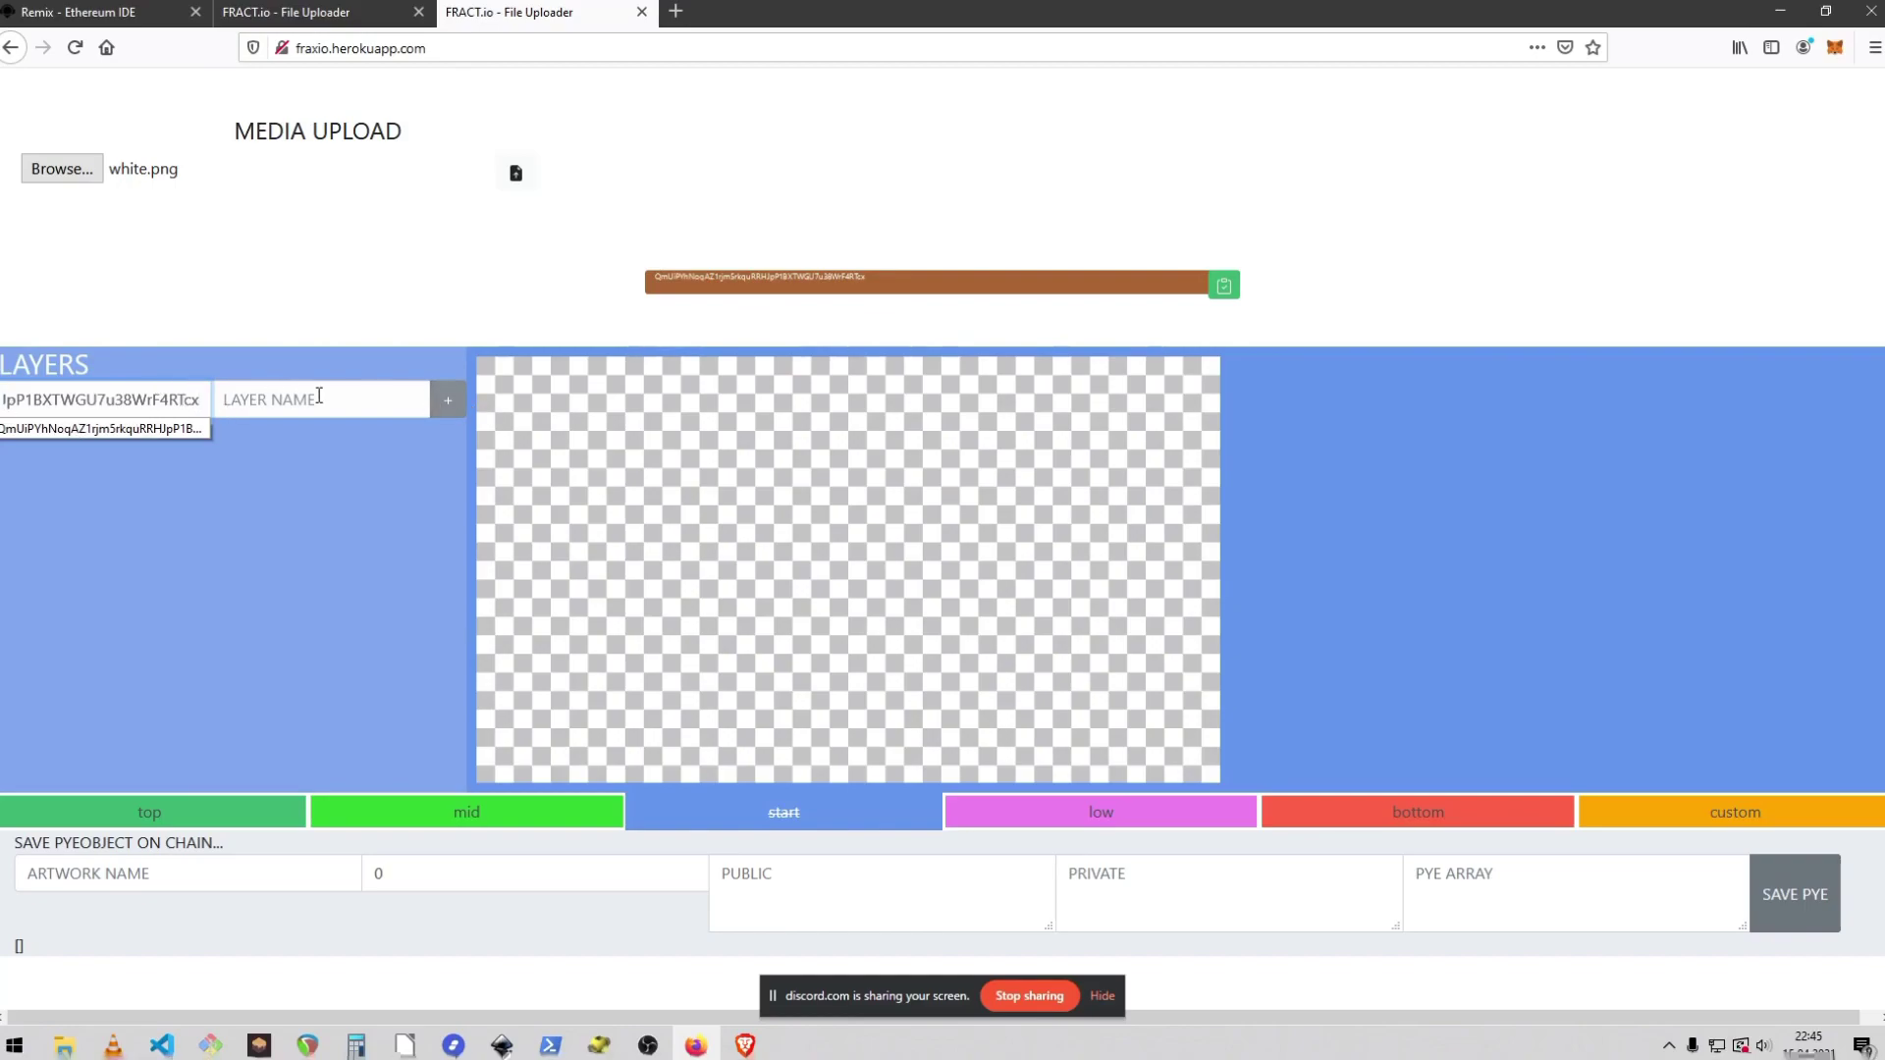
{"action": "left_click", "coordinate": [319, 397]}
{"action": "type", "text": "white"}
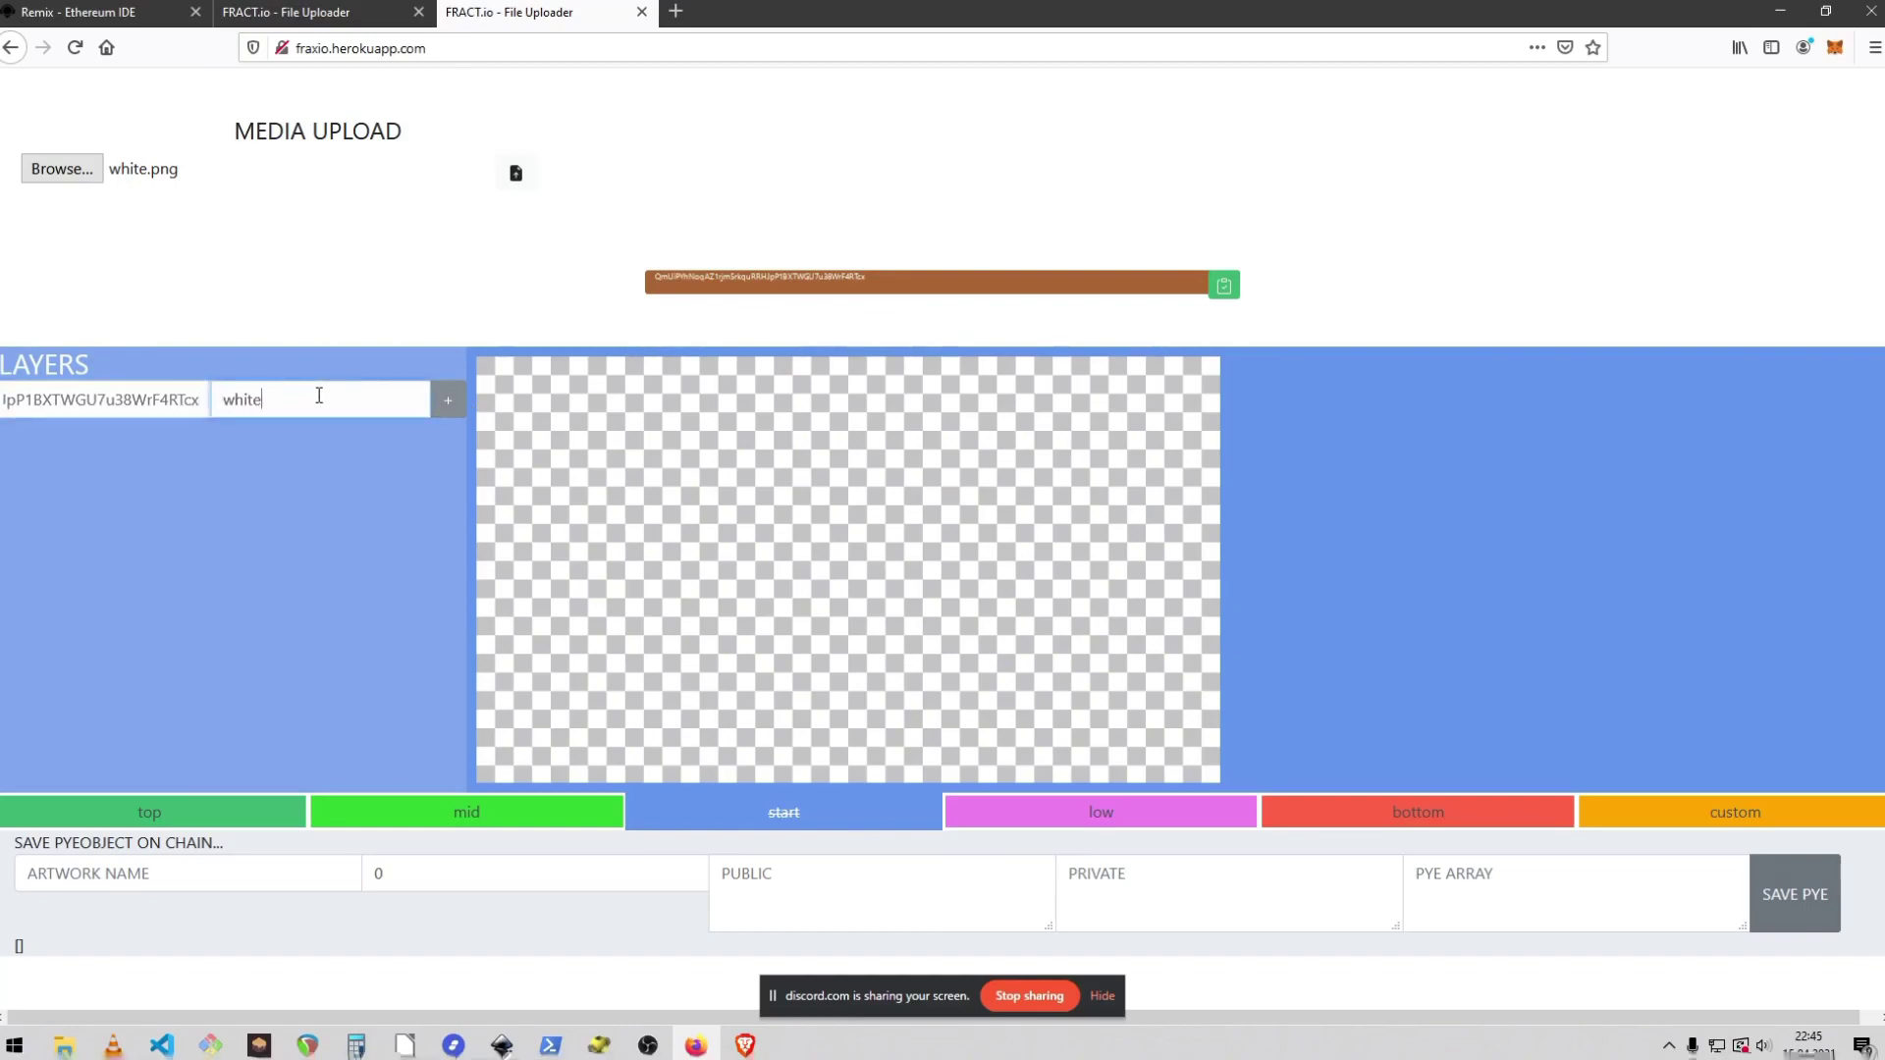
{"action": "type", "text": "bg"}
{"action": "left_click", "coordinate": [446, 402]}
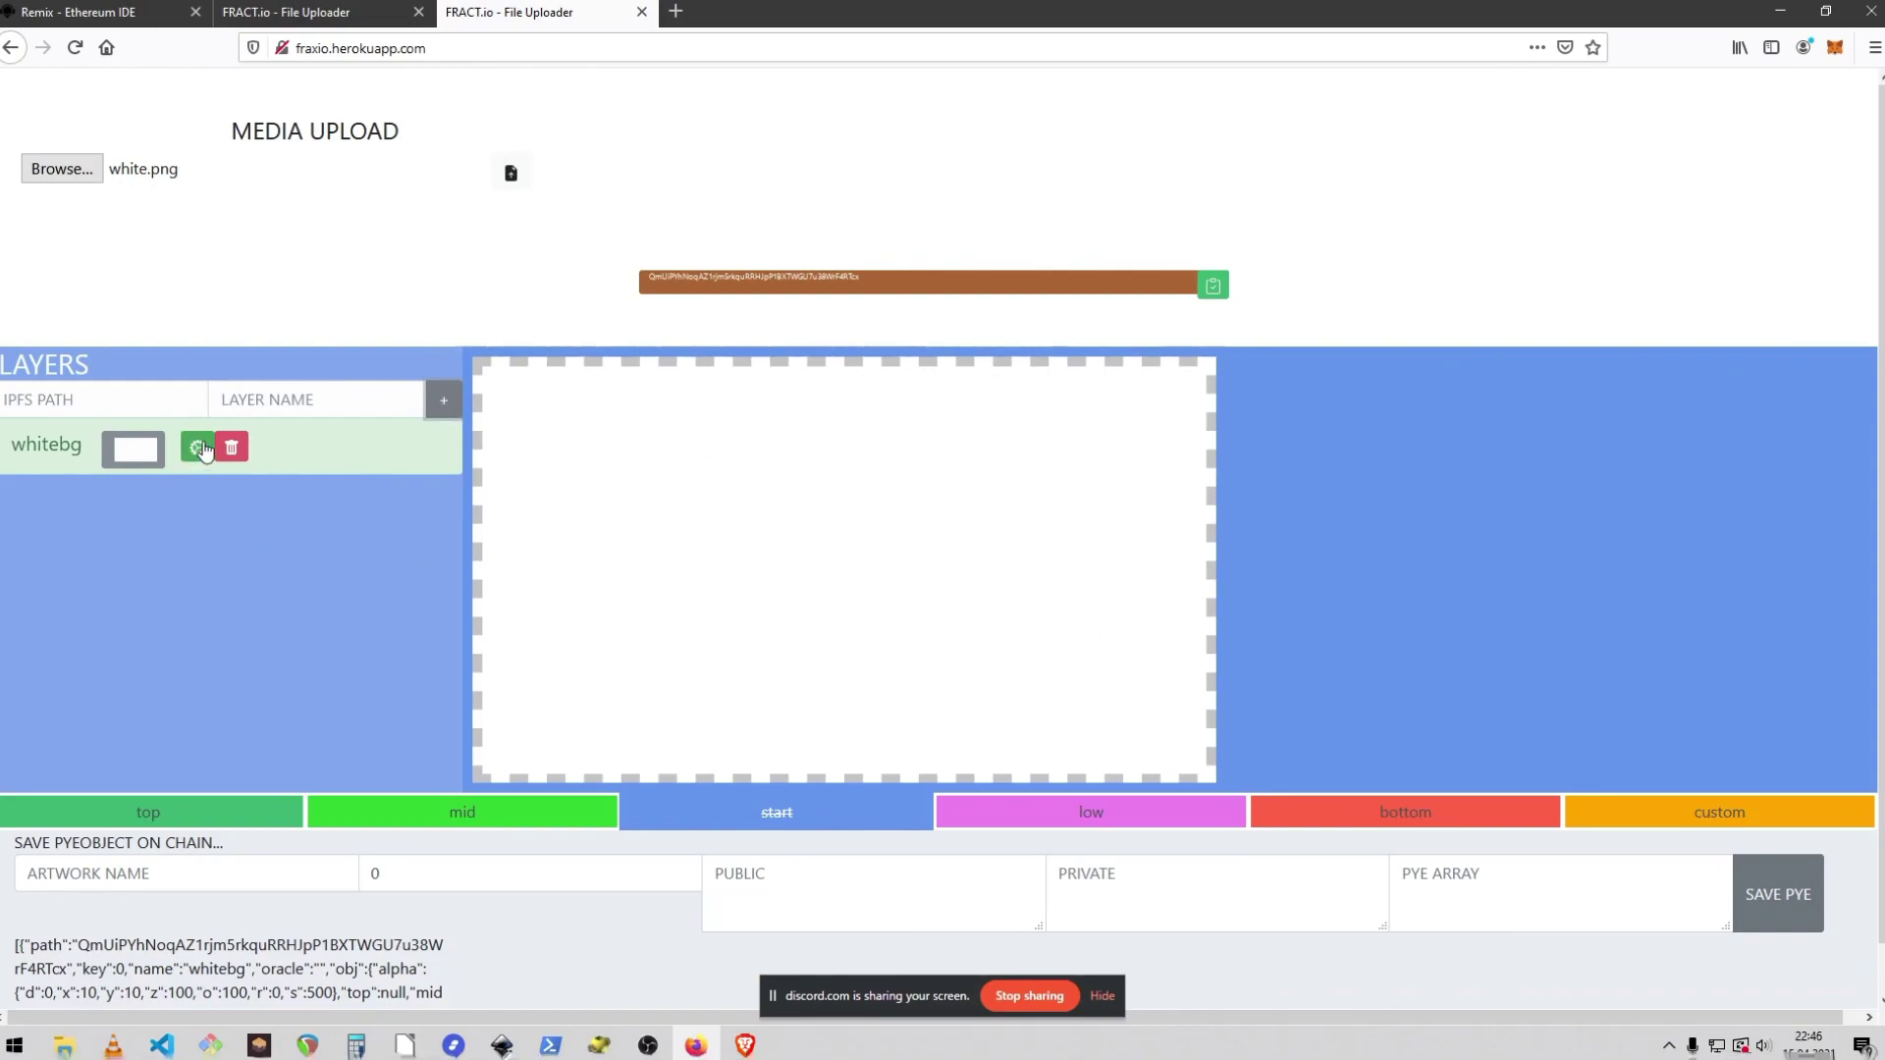
Set the whitebg layer's start state to X -45, Y -8, scale 120, opacity 100 and rotation -360, and save it
{"action": "left_click", "coordinate": [195, 453]}
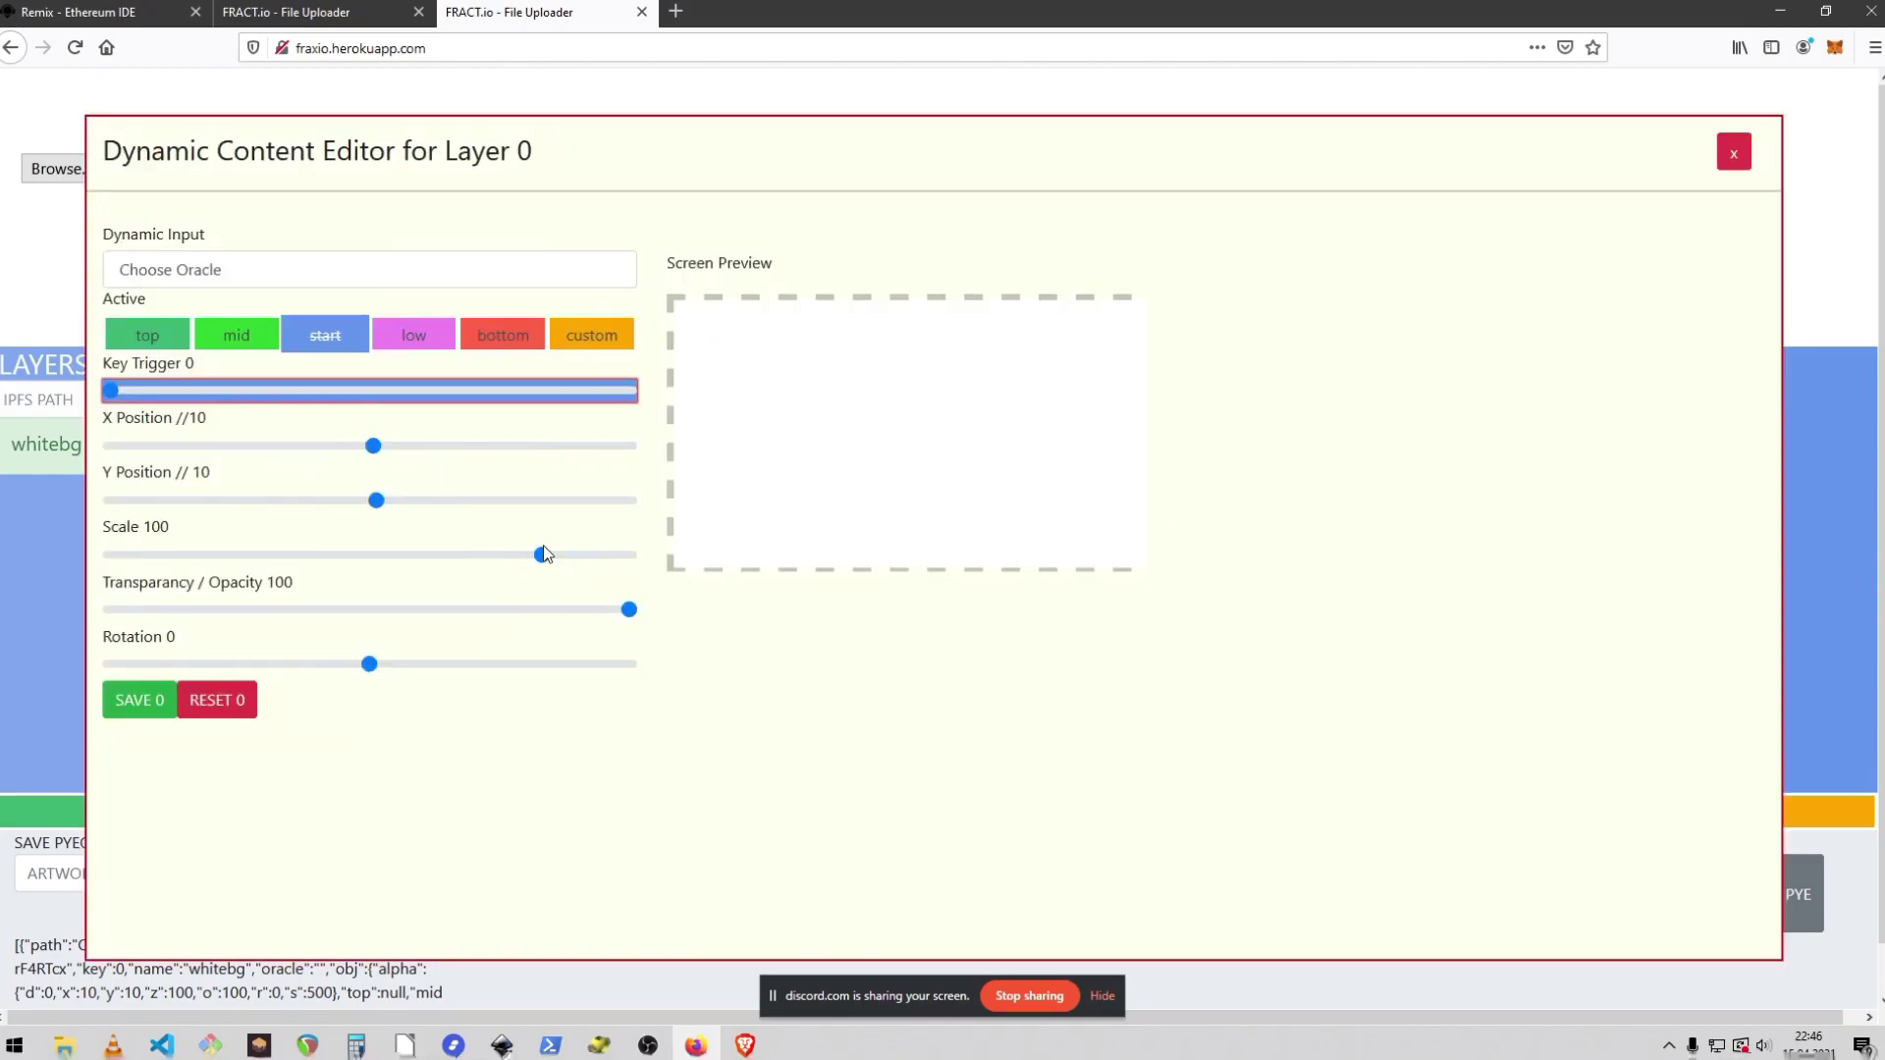
{"action": "left_click_drag", "start_coordinate": [543, 552], "coordinate": [675, 564]}
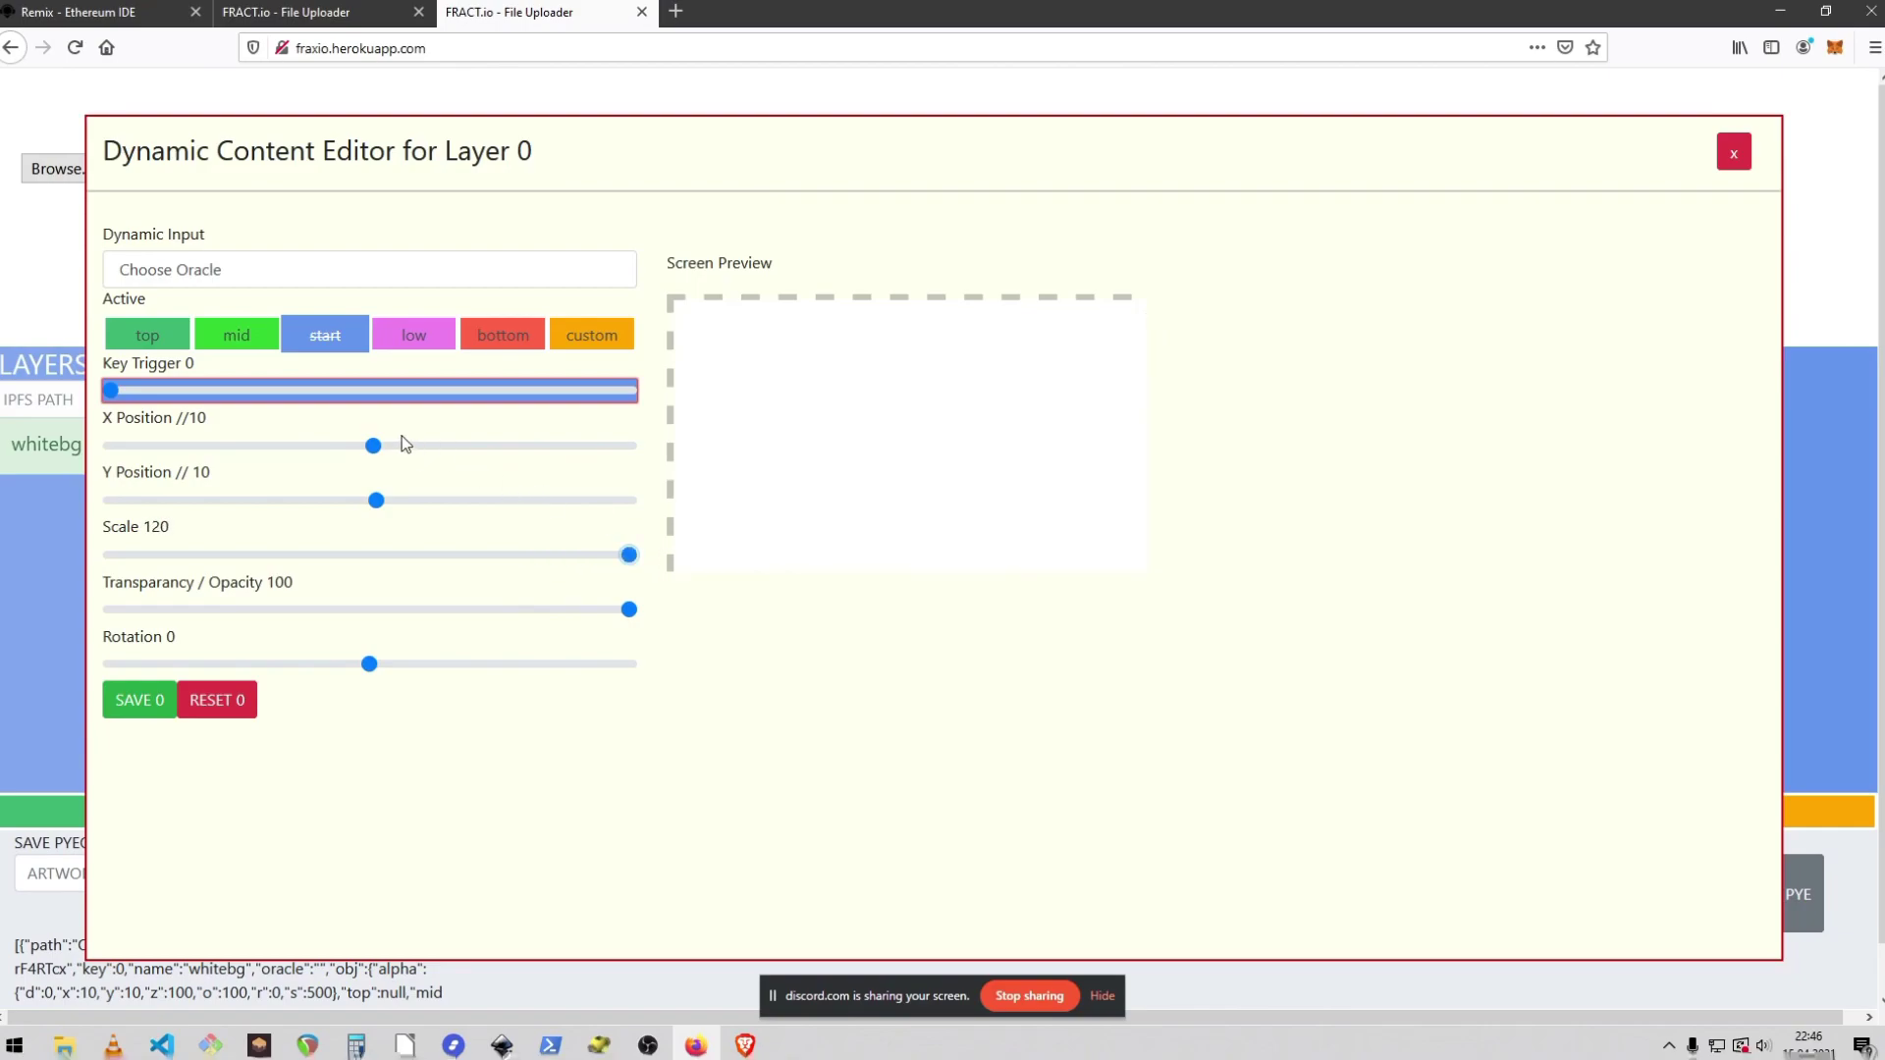
{"action": "left_click", "coordinate": [354, 447]}
{"action": "left_click", "coordinate": [365, 501]}
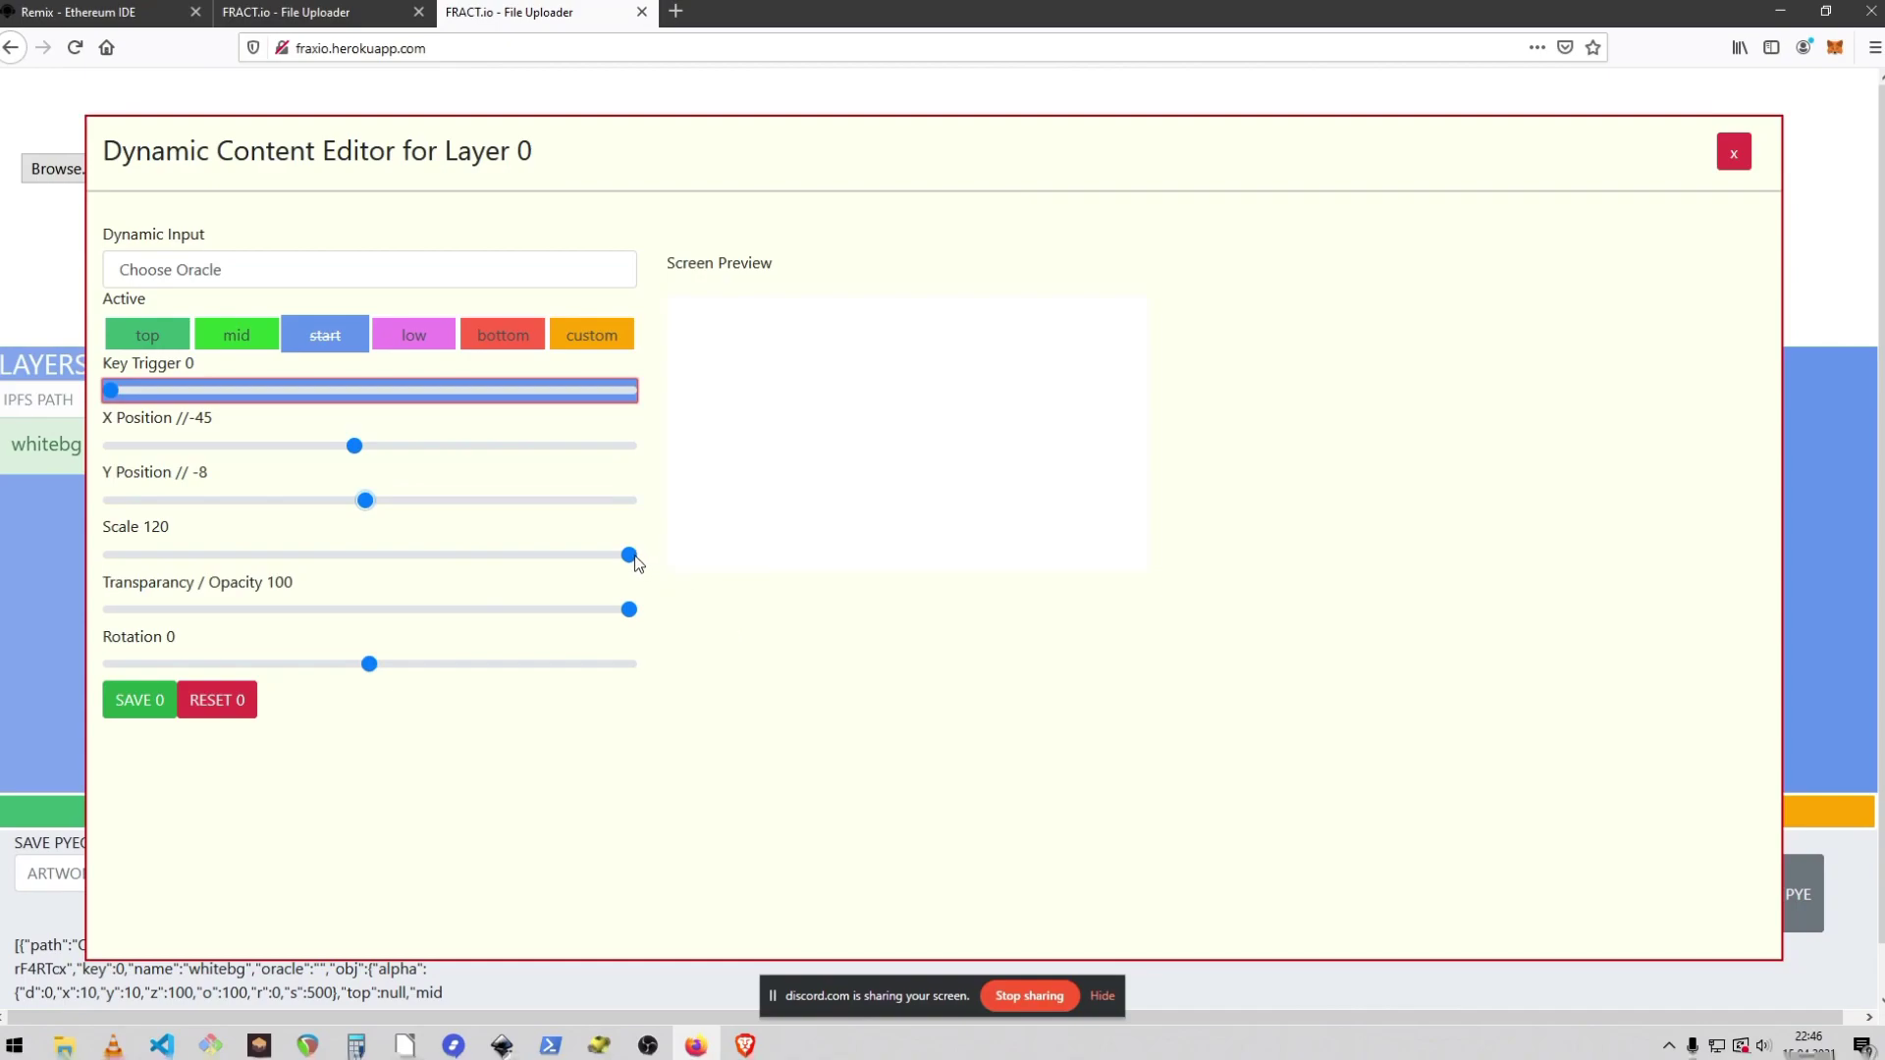
{"action": "mouse_move", "coordinate": [636, 556]}
{"action": "left_mouse_down"}
{"action": "mouse_move", "coordinate": [300, 546]}
{"action": "mouse_move", "coordinate": [657, 542]}
{"action": "left_mouse_up"}
{"action": "left_click_drag", "start_coordinate": [628, 610], "coordinate": [687, 594]}
{"action": "left_click_drag", "start_coordinate": [371, 668], "coordinate": [42, 664]}
{"action": "left_click", "coordinate": [138, 704]}
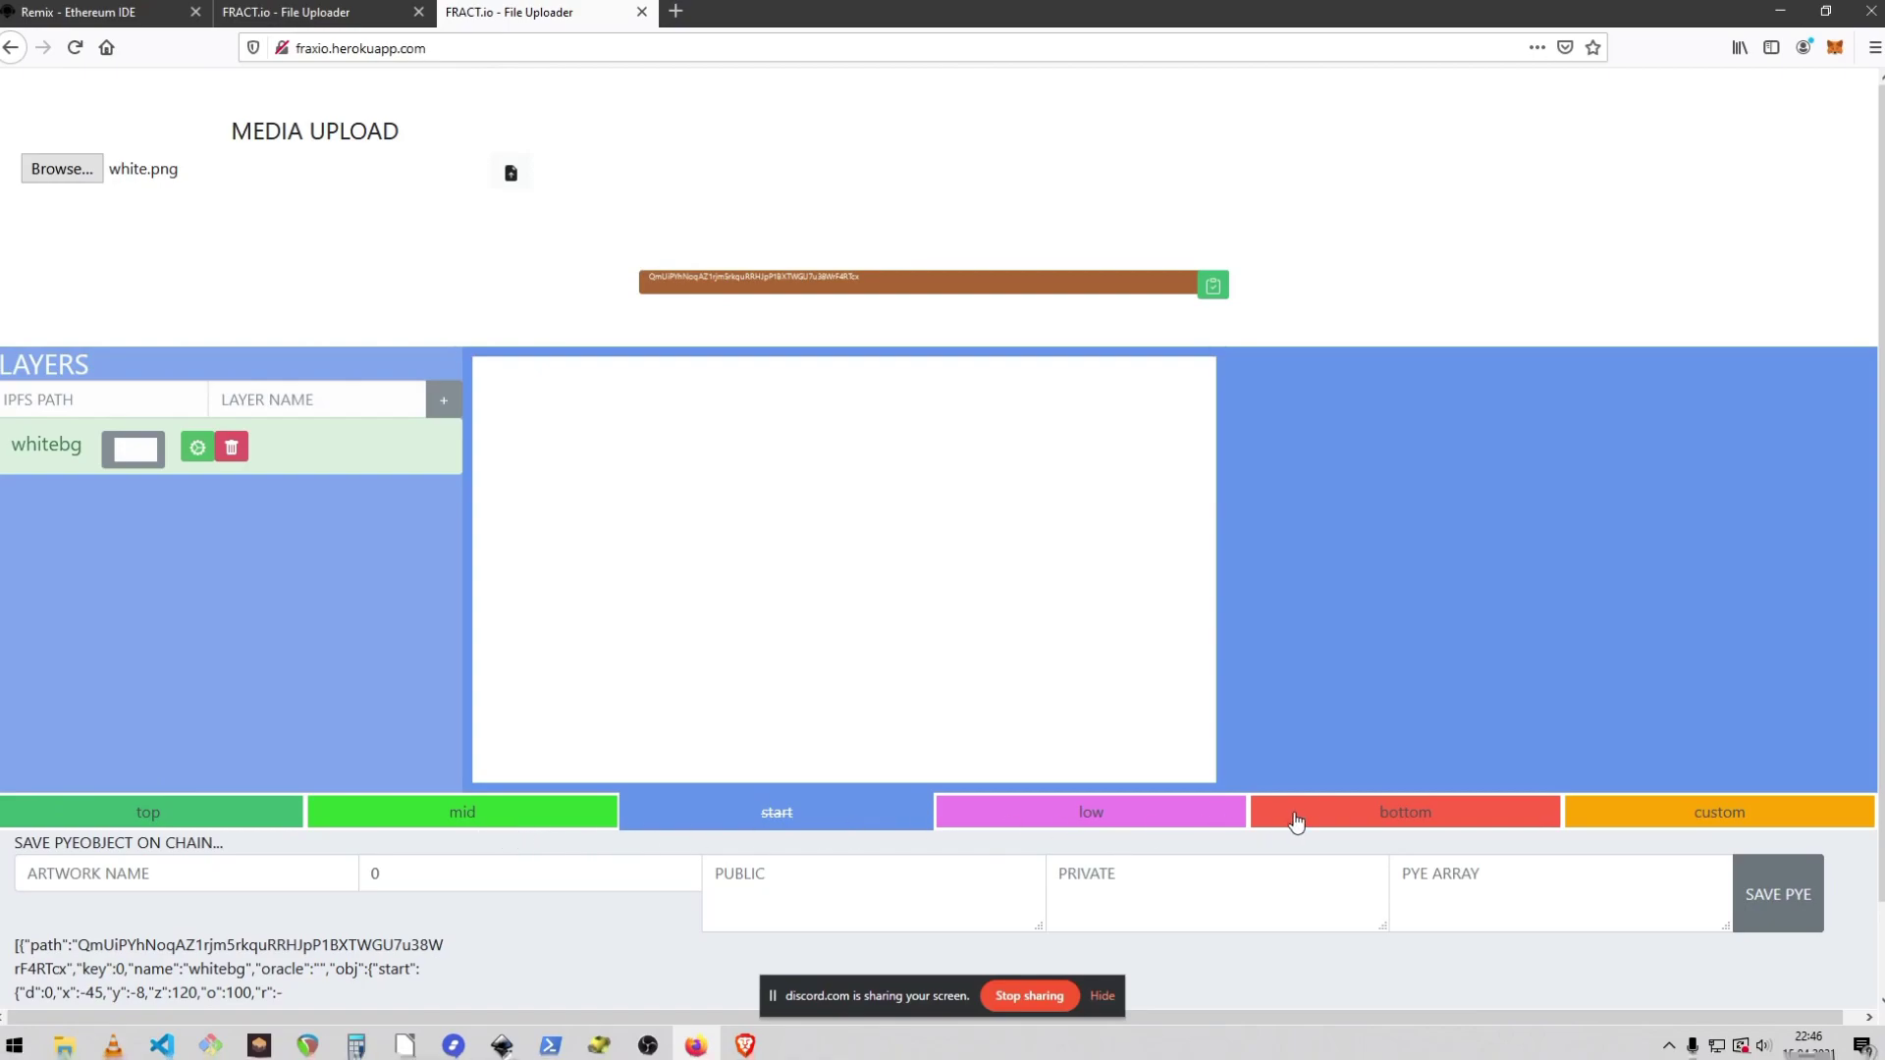
For the bottom state, scale the whitebg layer to 120, shift it to cover the whole canvas, and save it
{"action": "left_click", "coordinate": [1296, 822]}
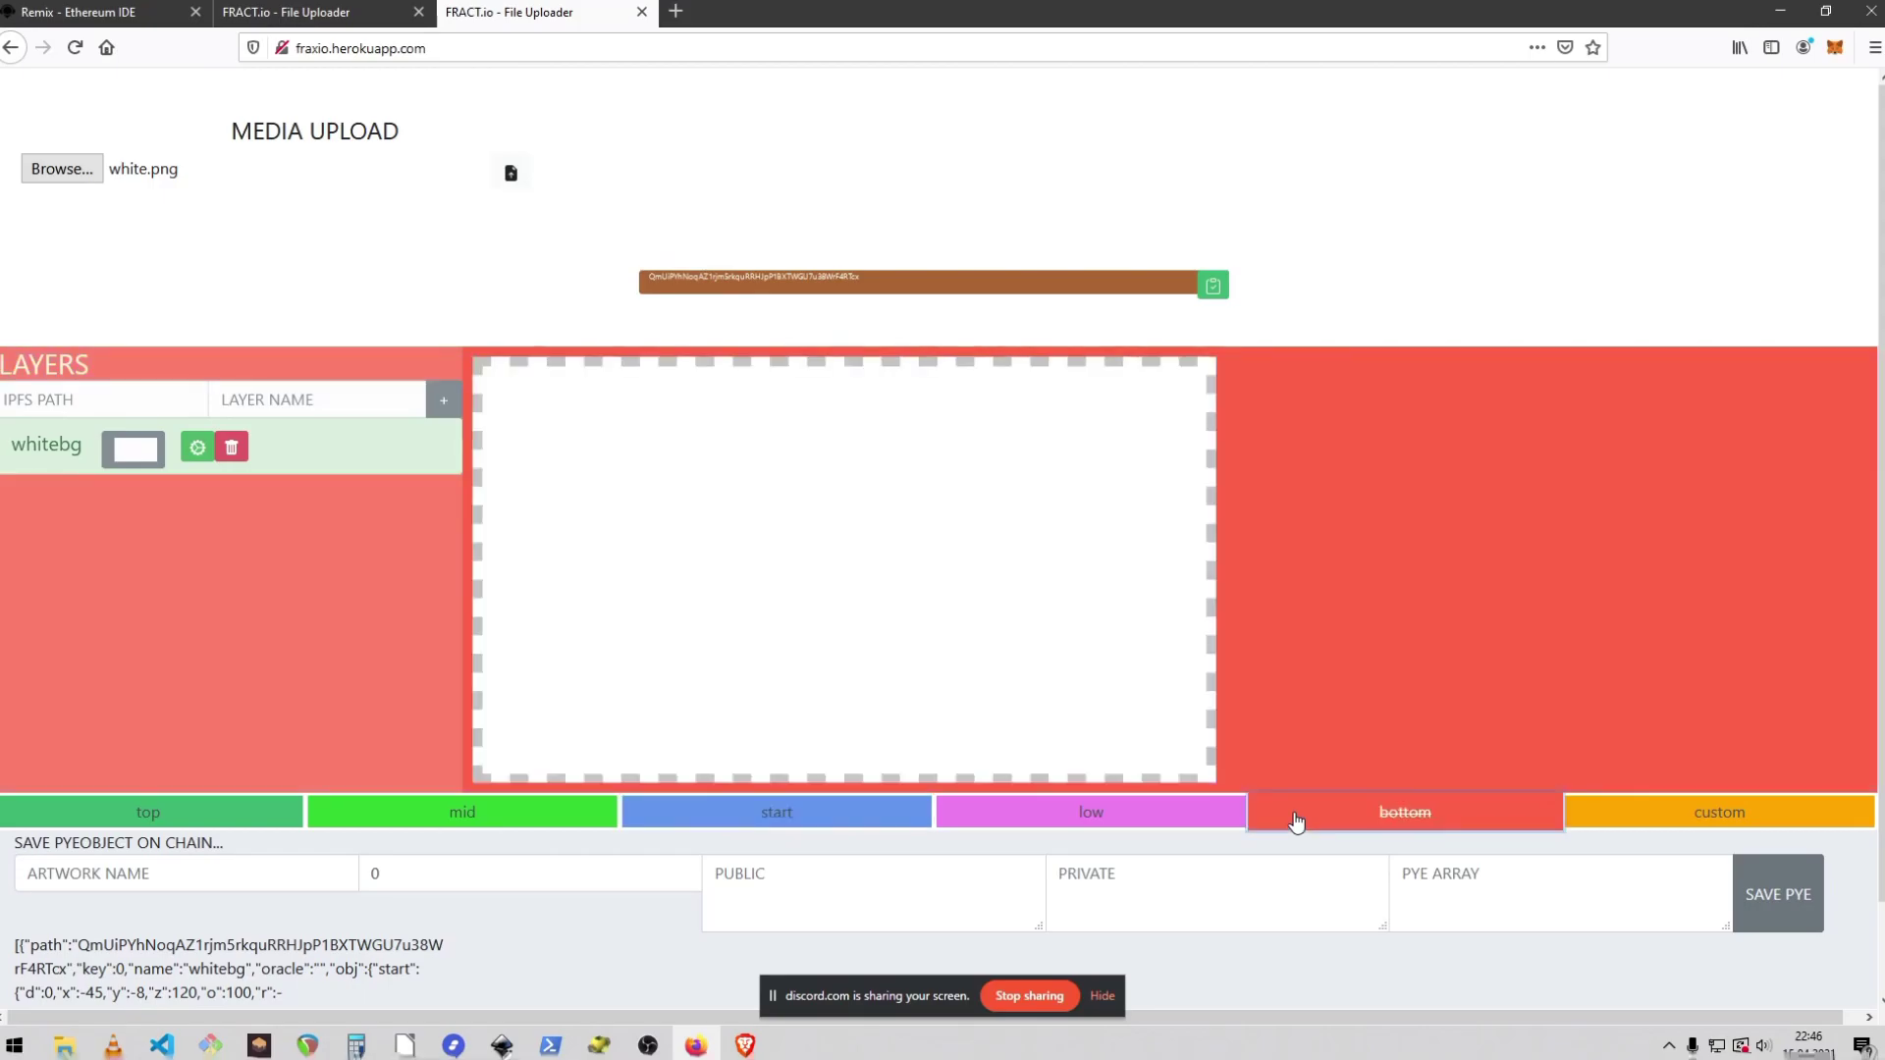
{"action": "left_click", "coordinate": [197, 448]}
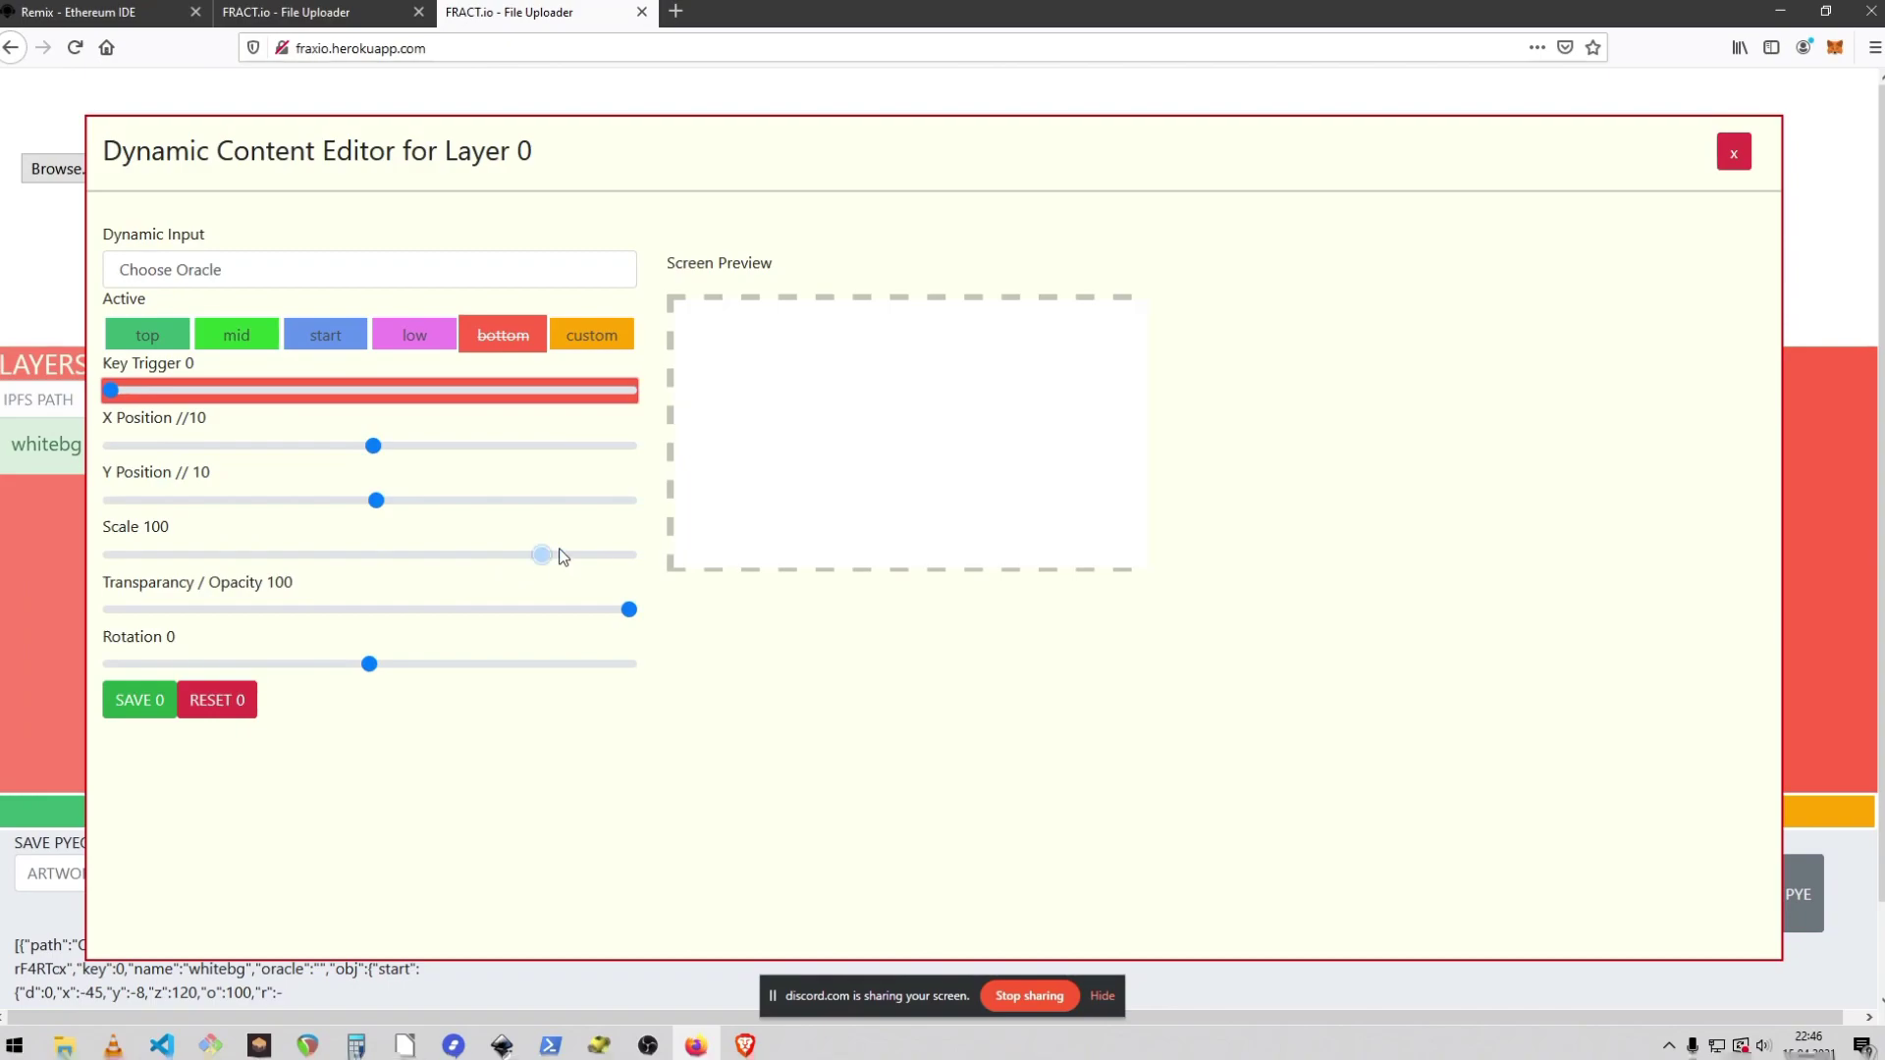
{"action": "left_click_drag", "start_coordinate": [546, 557], "coordinate": [673, 550]}
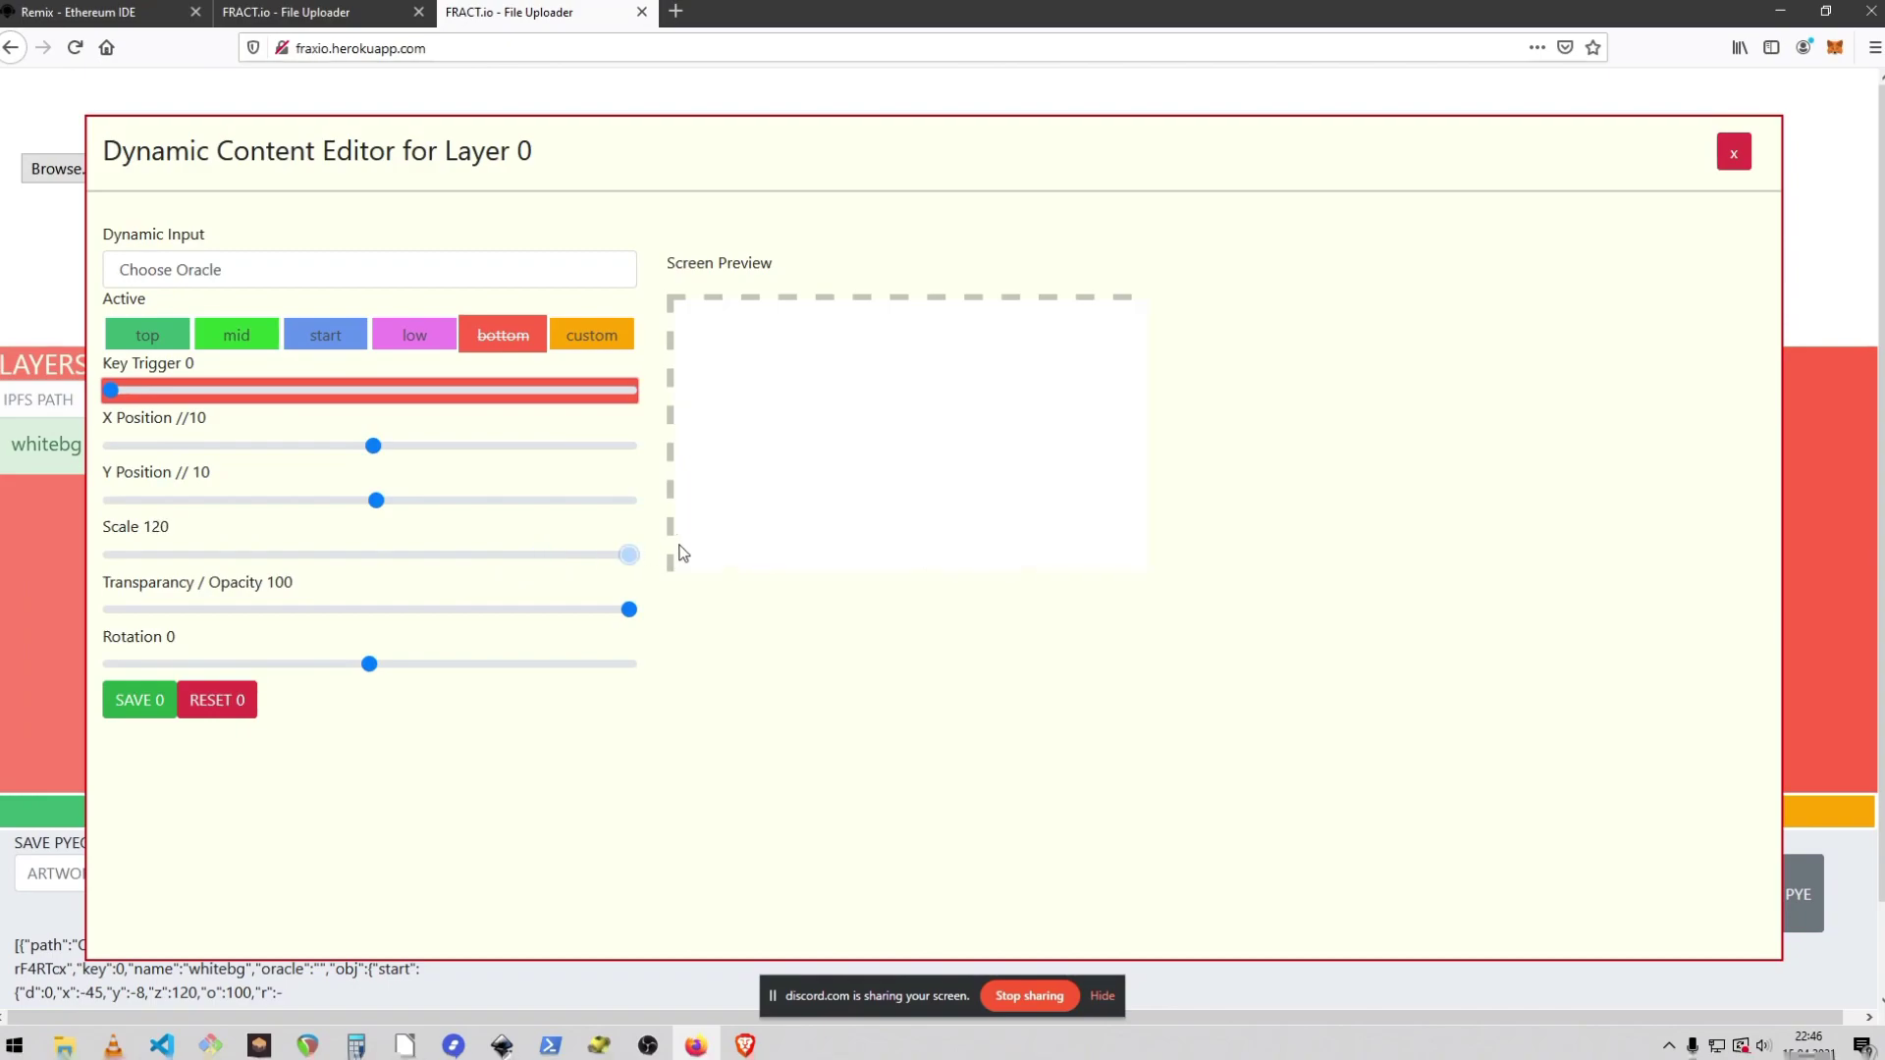
{"action": "left_click", "coordinate": [139, 708]}
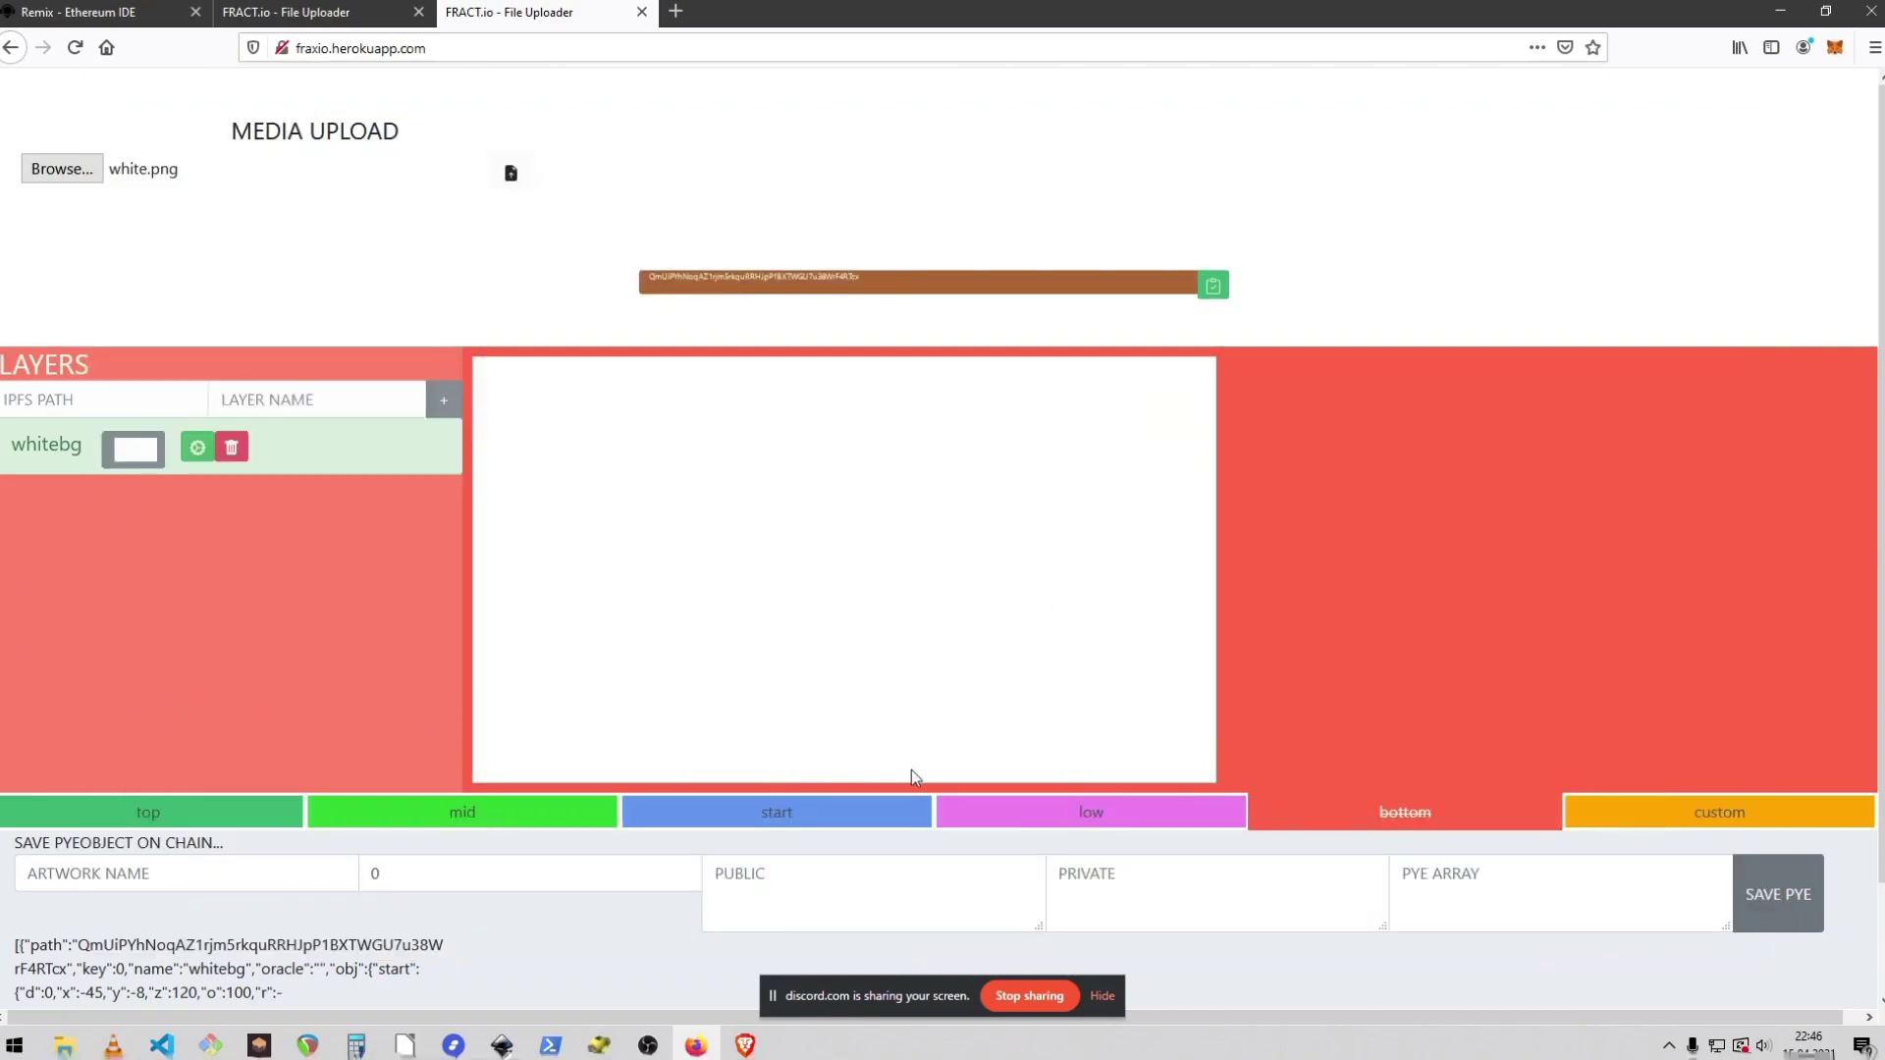
Set the whitebg layer's low state to scale 120, X -33 and Y -6, and save it
{"action": "left_click", "coordinate": [977, 807]}
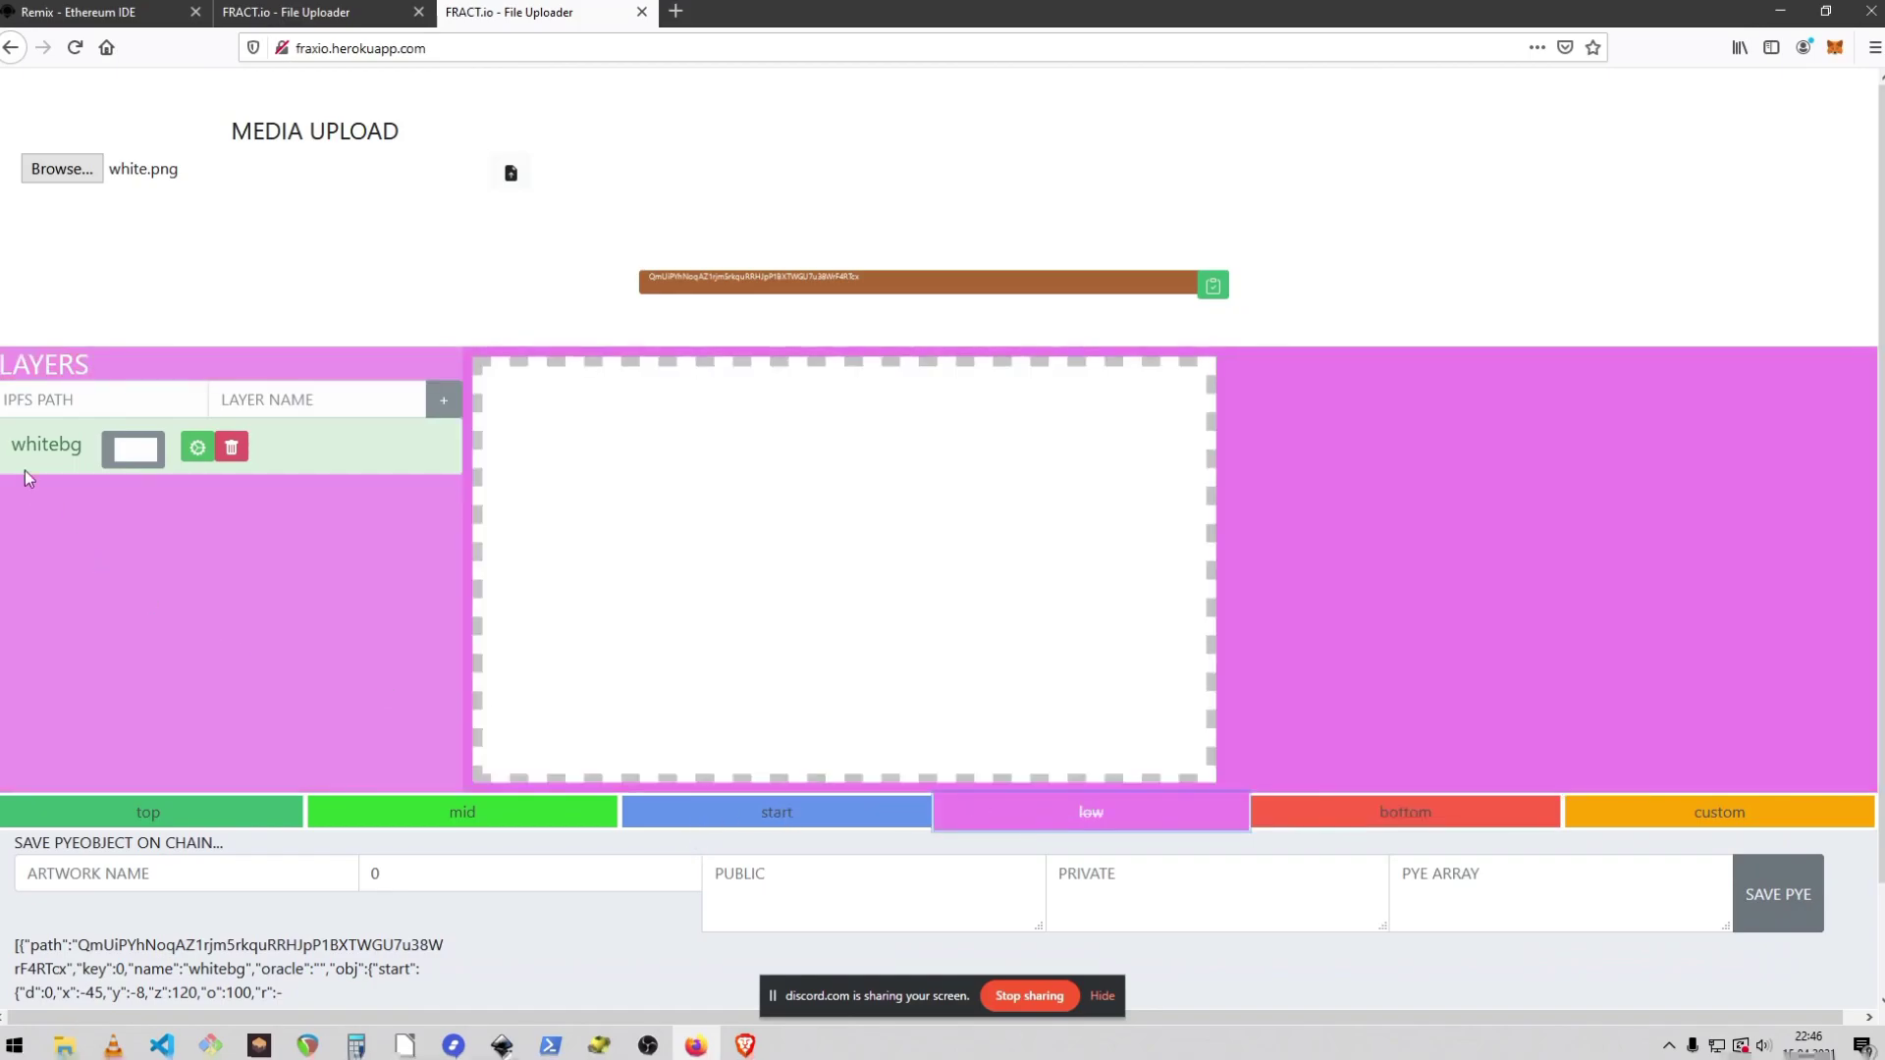
{"action": "left_click", "coordinate": [197, 448]}
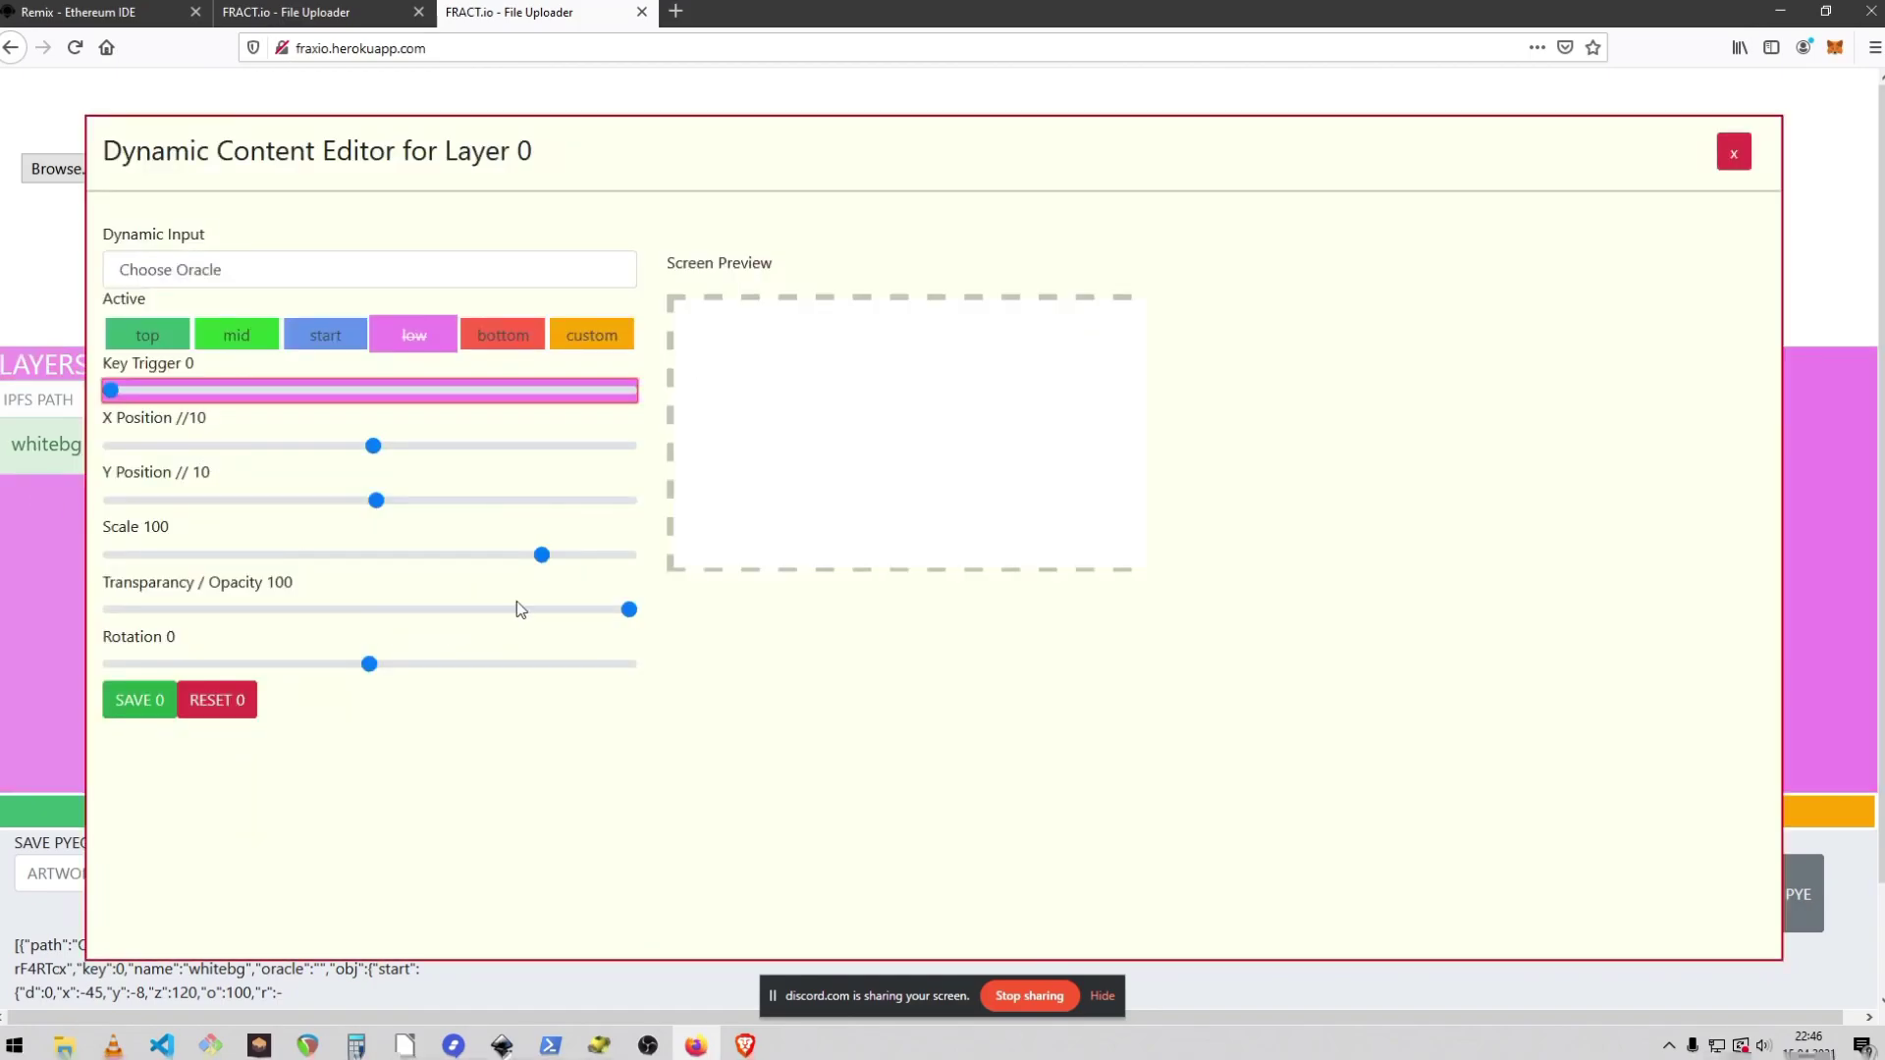
{"action": "left_click_drag", "start_coordinate": [542, 555], "coordinate": [631, 556]}
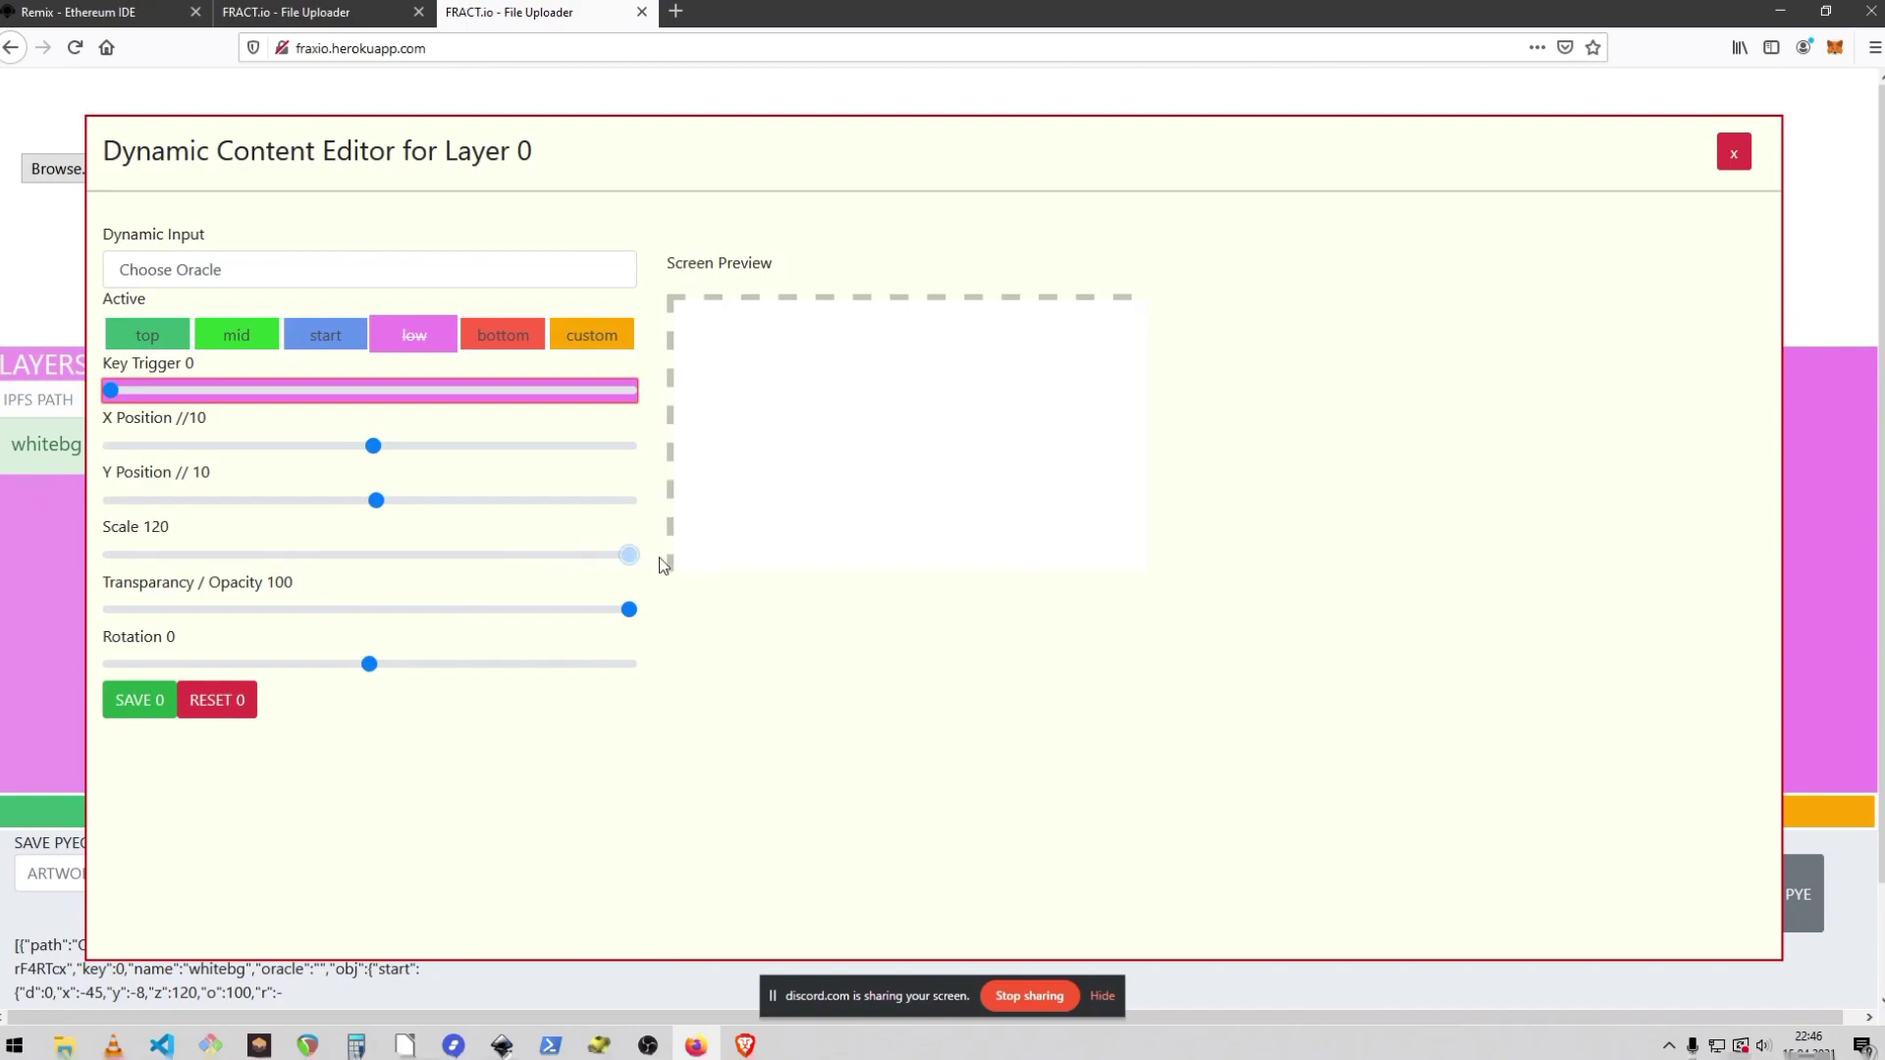
{"action": "left_click", "coordinate": [366, 501]}
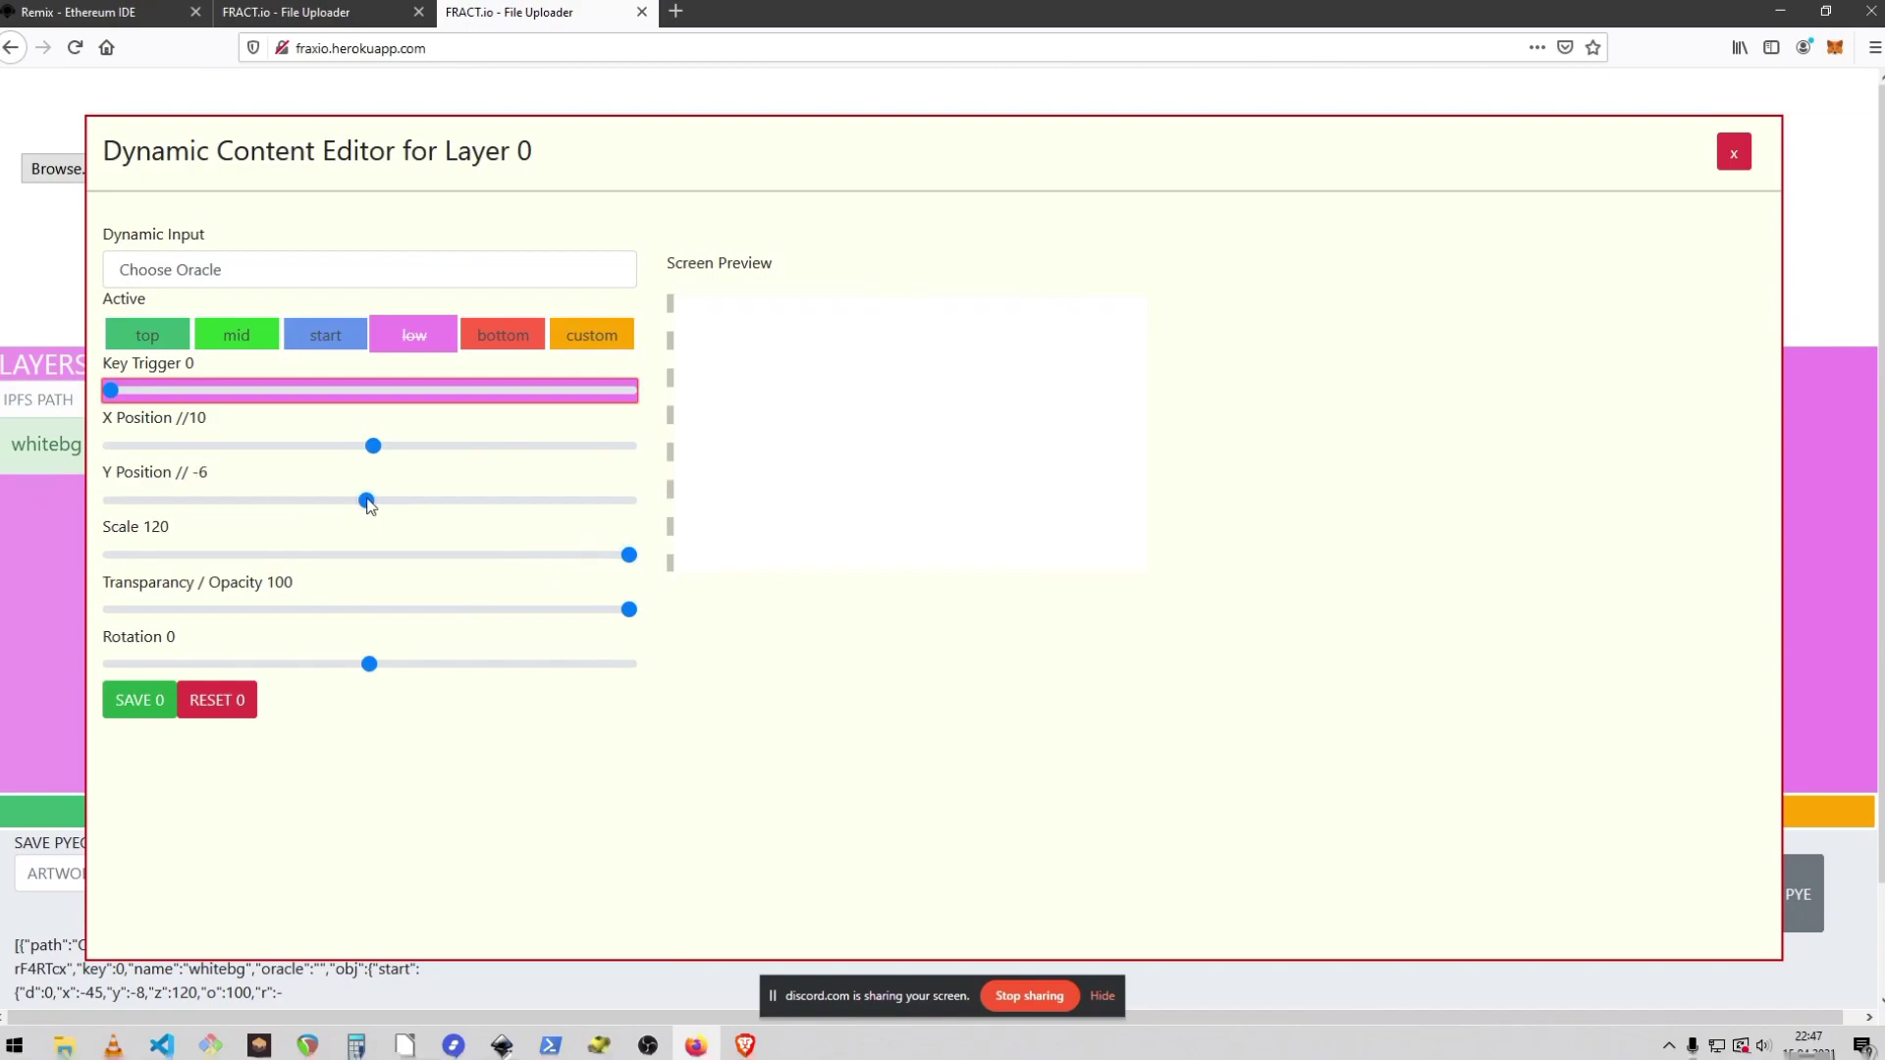
{"action": "left_click", "coordinate": [362, 447]}
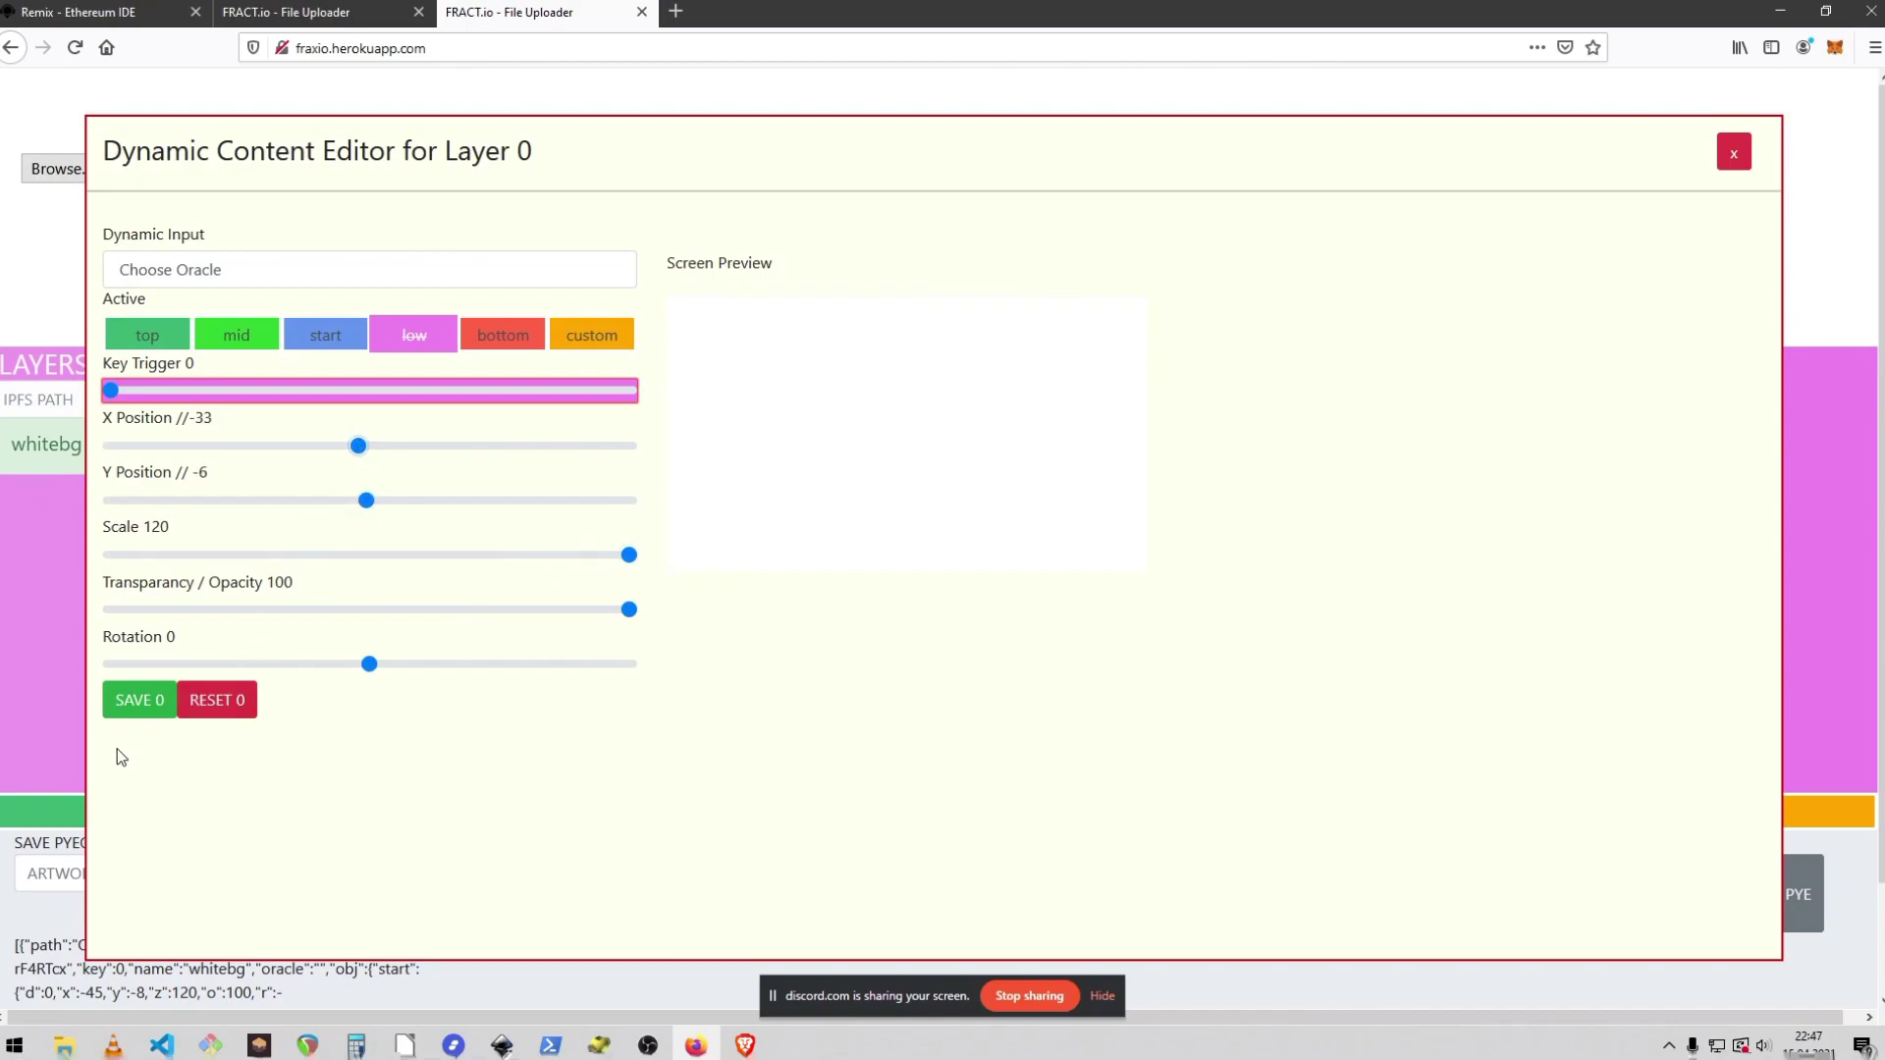
{"action": "left_click", "coordinate": [139, 709]}
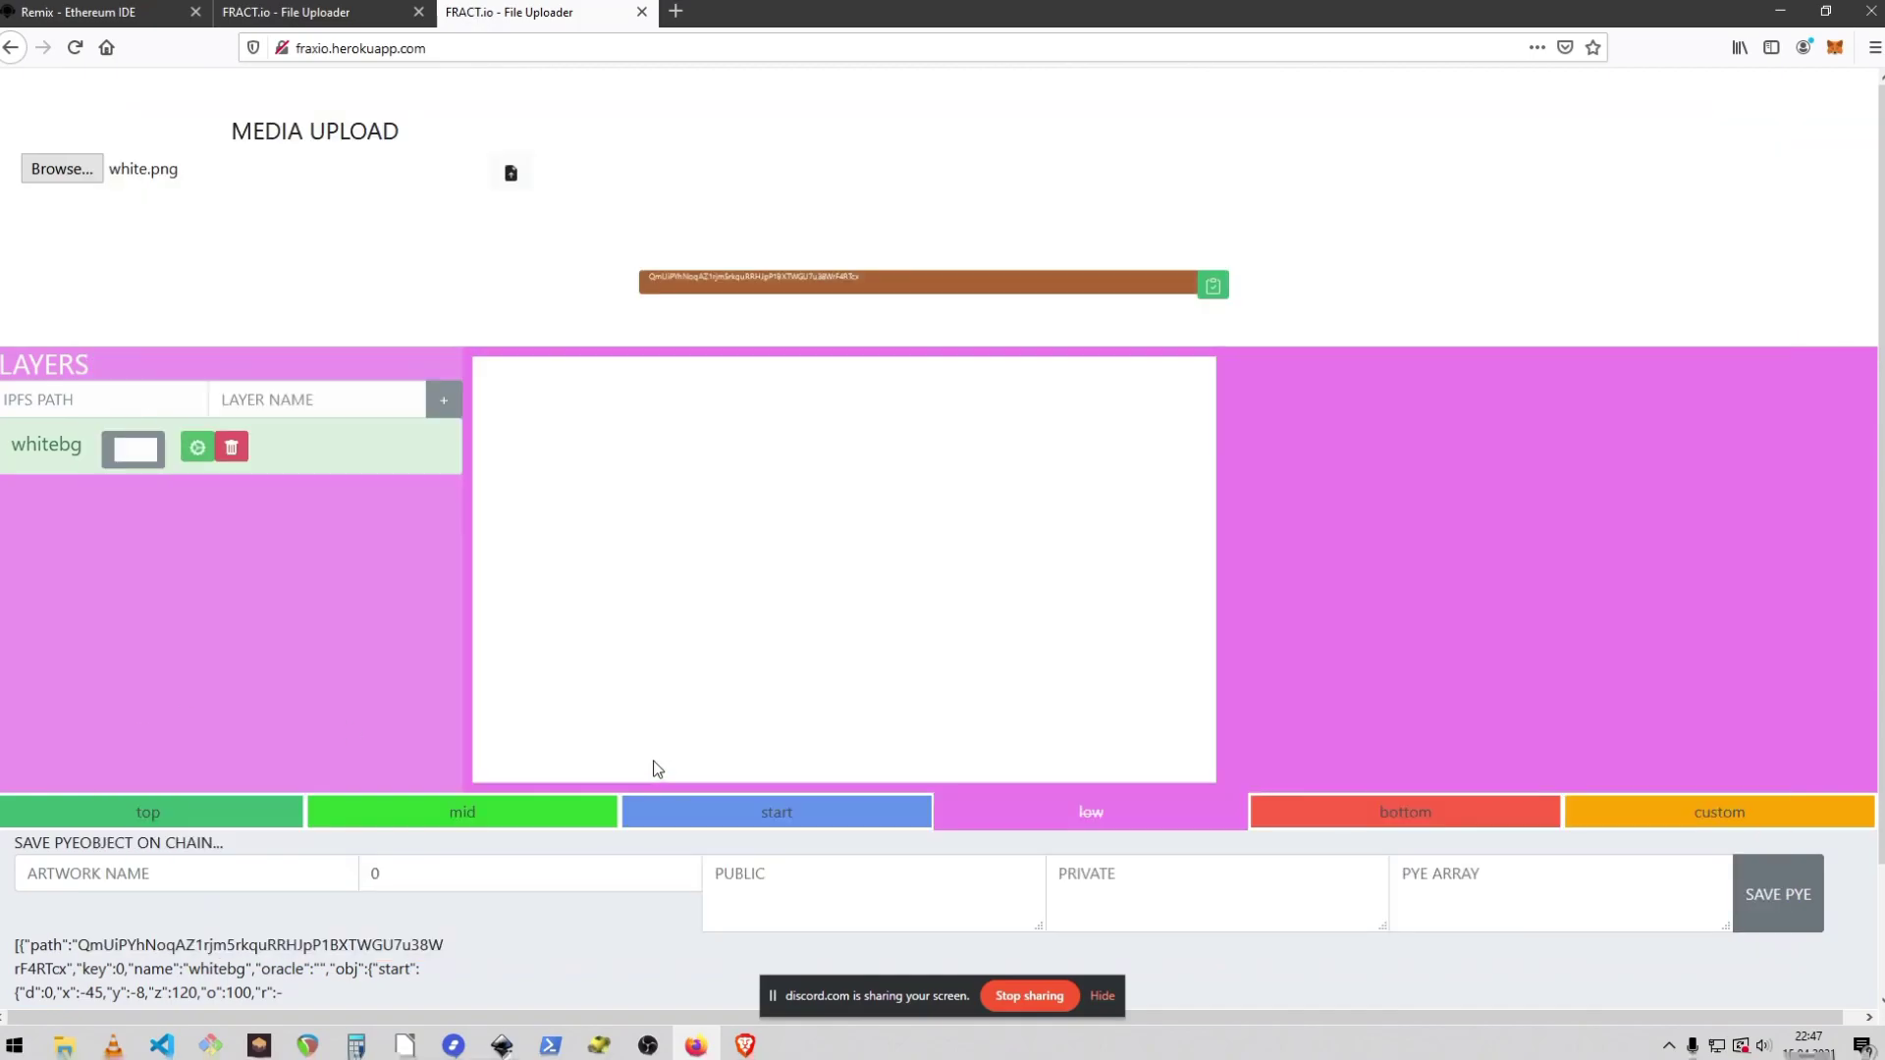
Set the whitebg layer's mid state to scale 120, X -45 and Y -21, and save it
{"action": "left_click", "coordinate": [477, 813]}
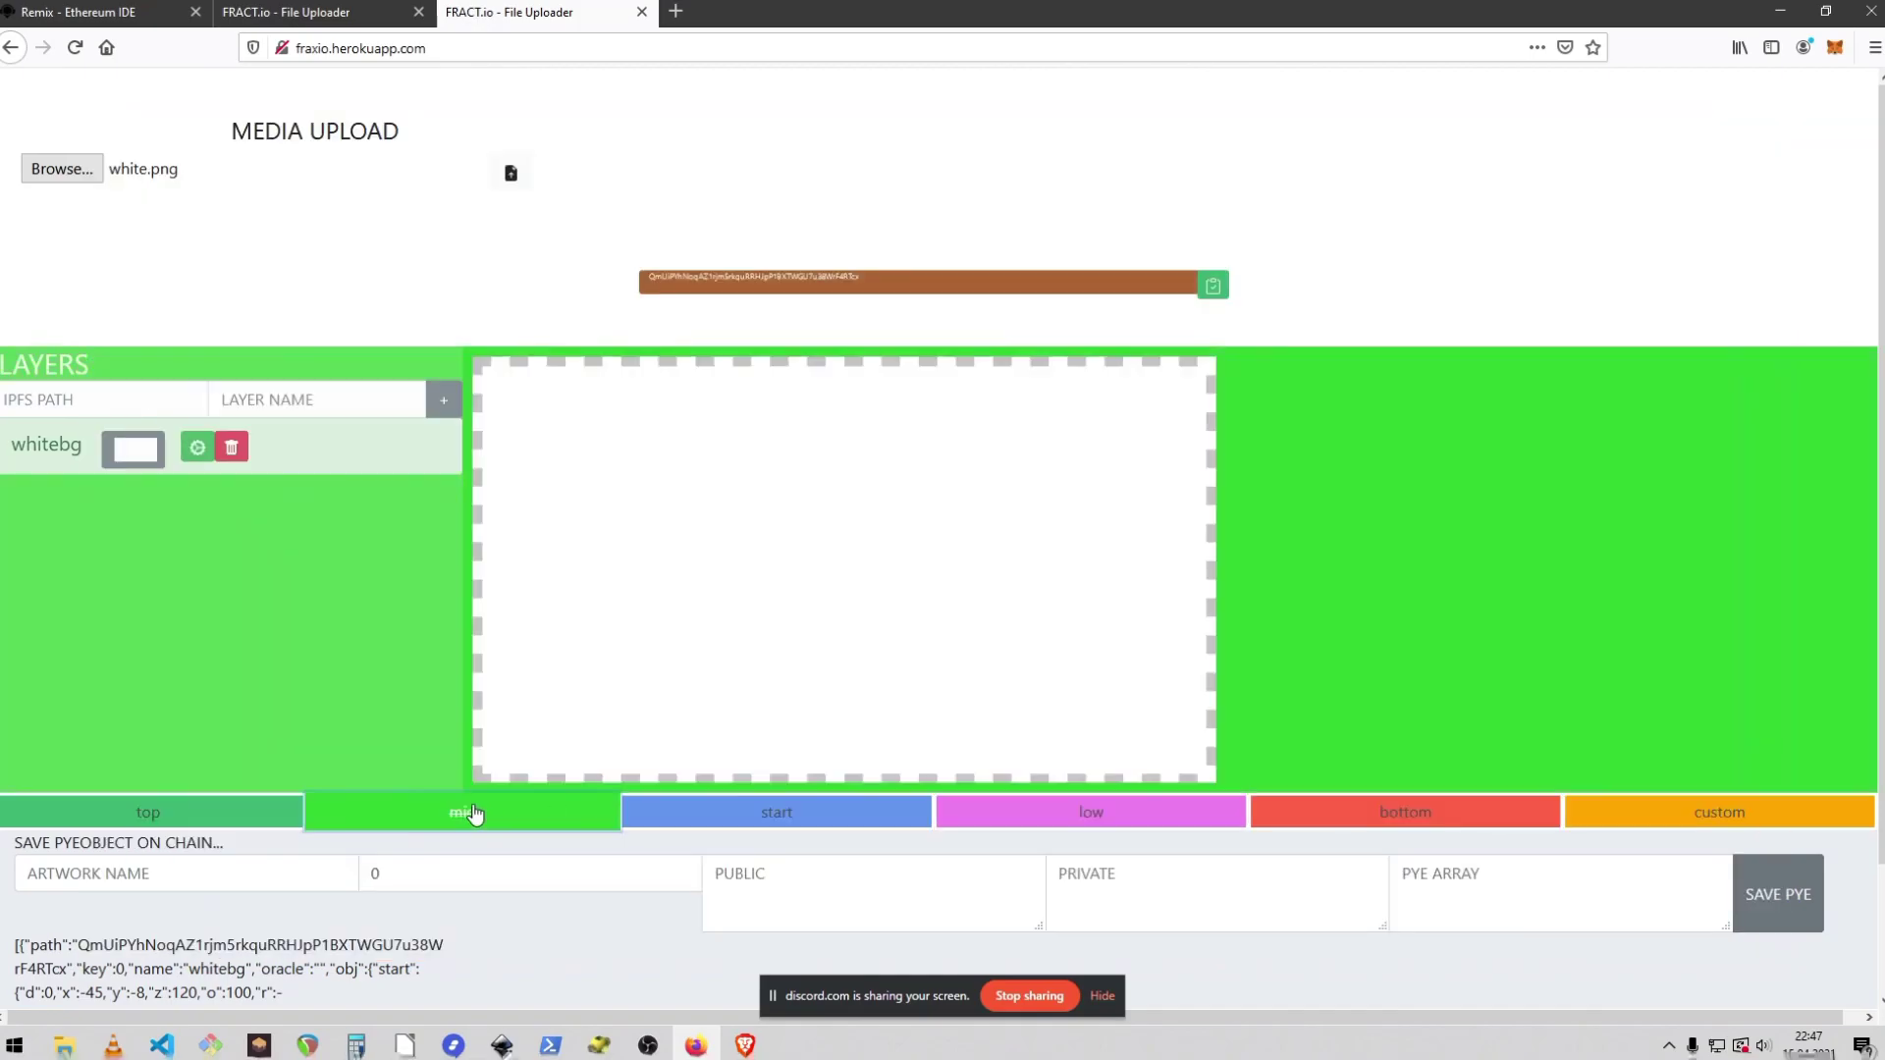
{"action": "left_click", "coordinate": [196, 448]}
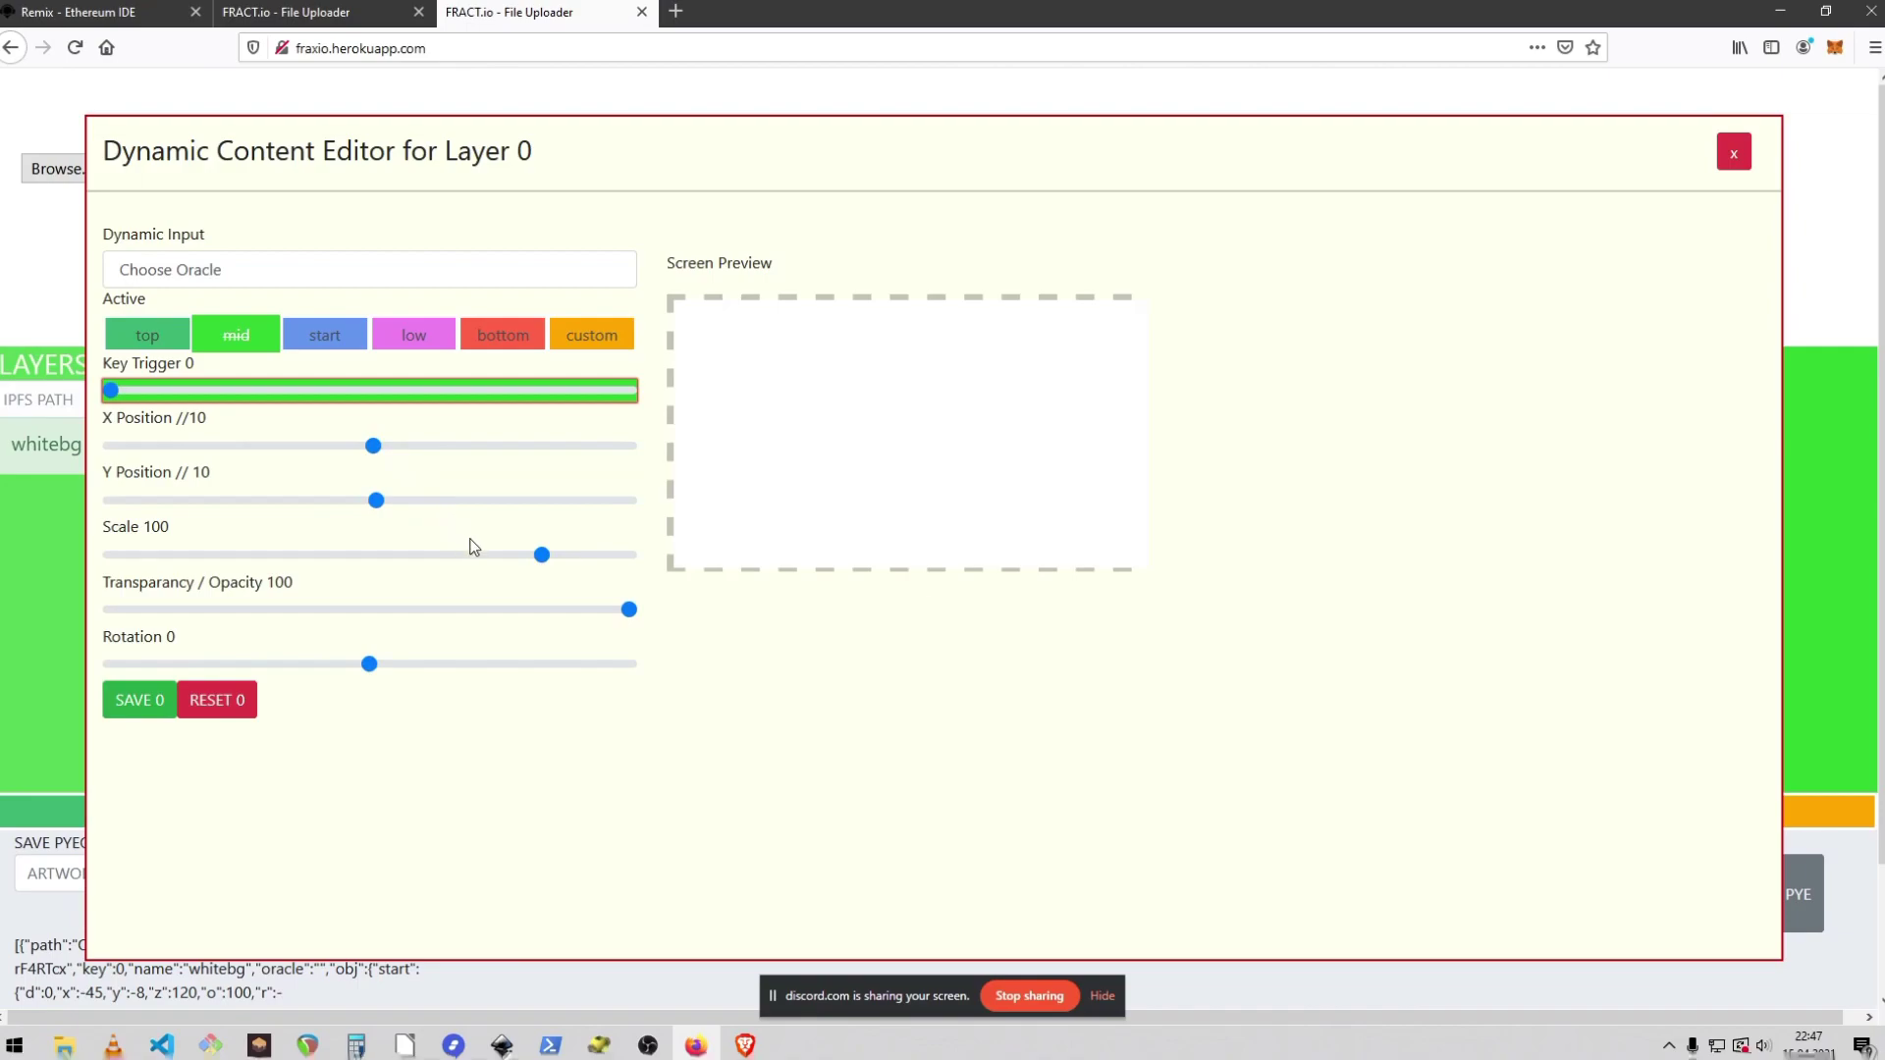
{"action": "left_click_drag", "start_coordinate": [541, 554], "coordinate": [681, 559]}
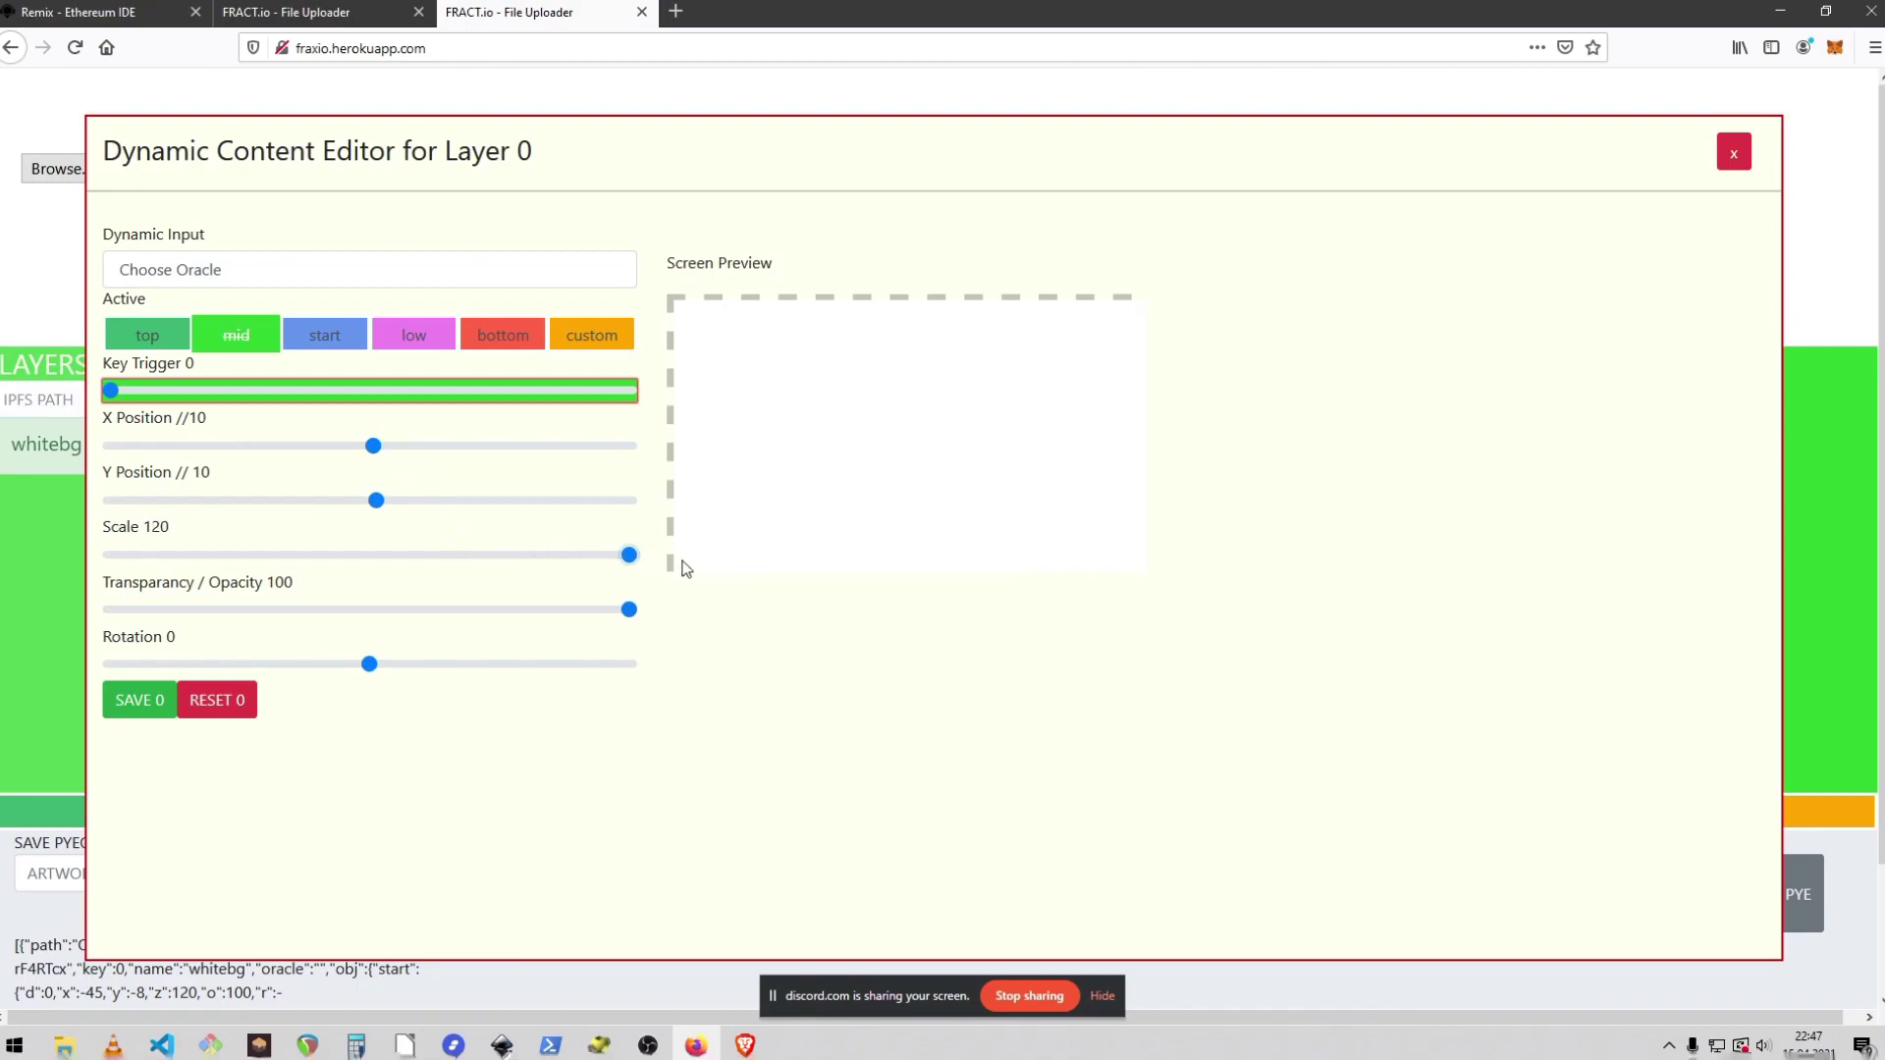
{"action": "left_click", "coordinate": [355, 502]}
{"action": "left_click", "coordinate": [358, 447]}
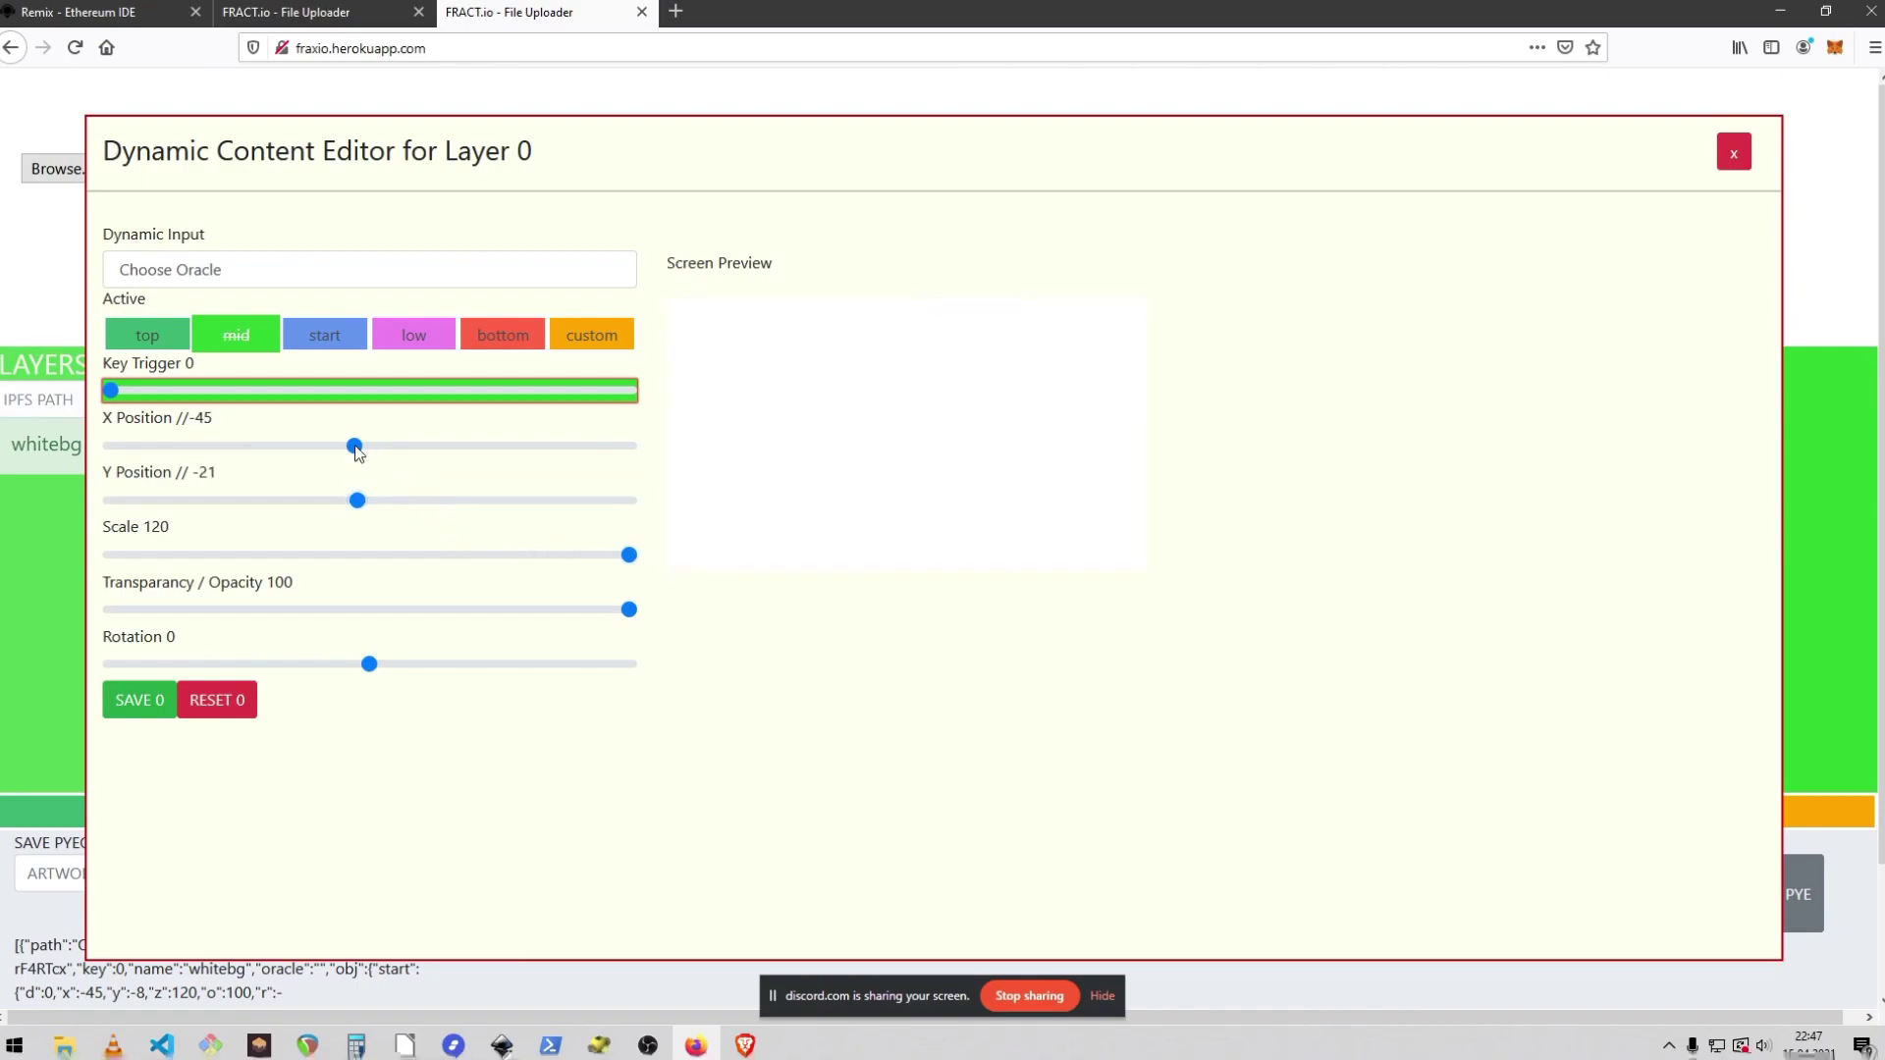
{"action": "left_click", "coordinate": [148, 703]}
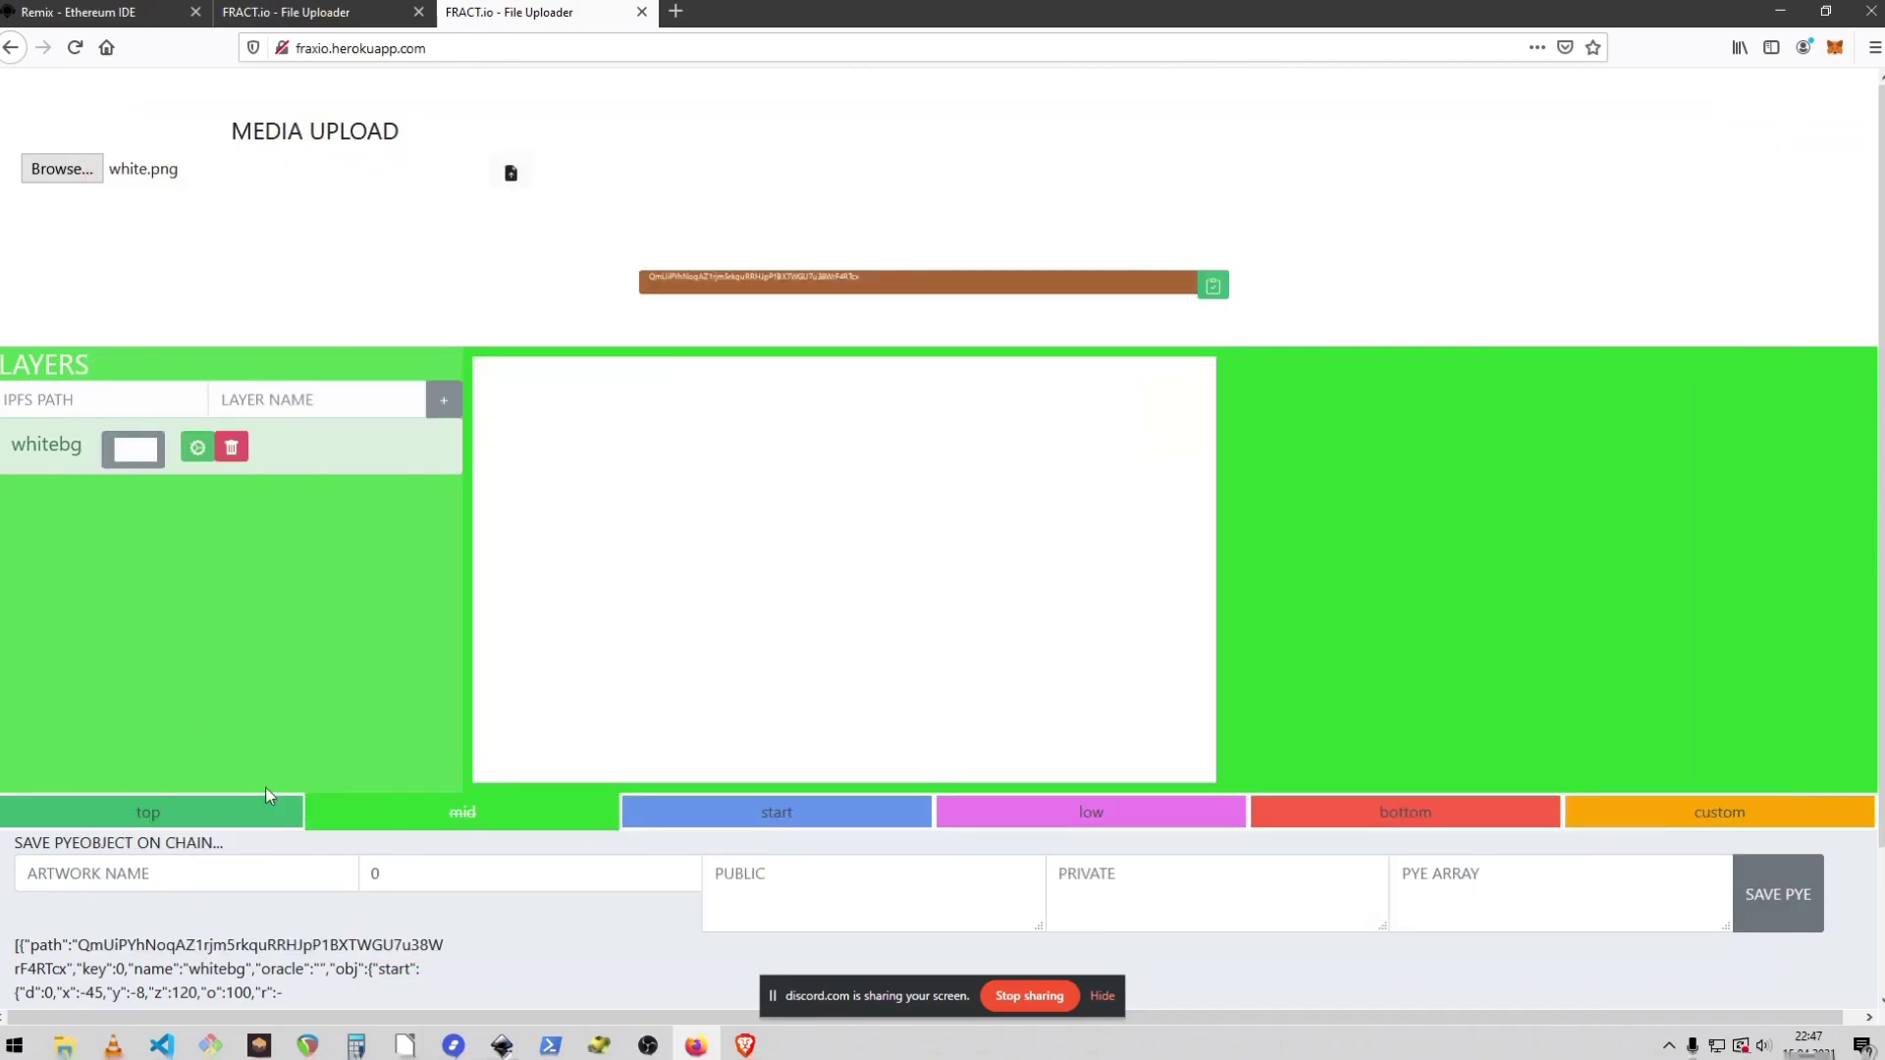
Set the whitebg layer's top state to scale 120, X -42 and Y -16, and save it
{"action": "left_click", "coordinate": [200, 817]}
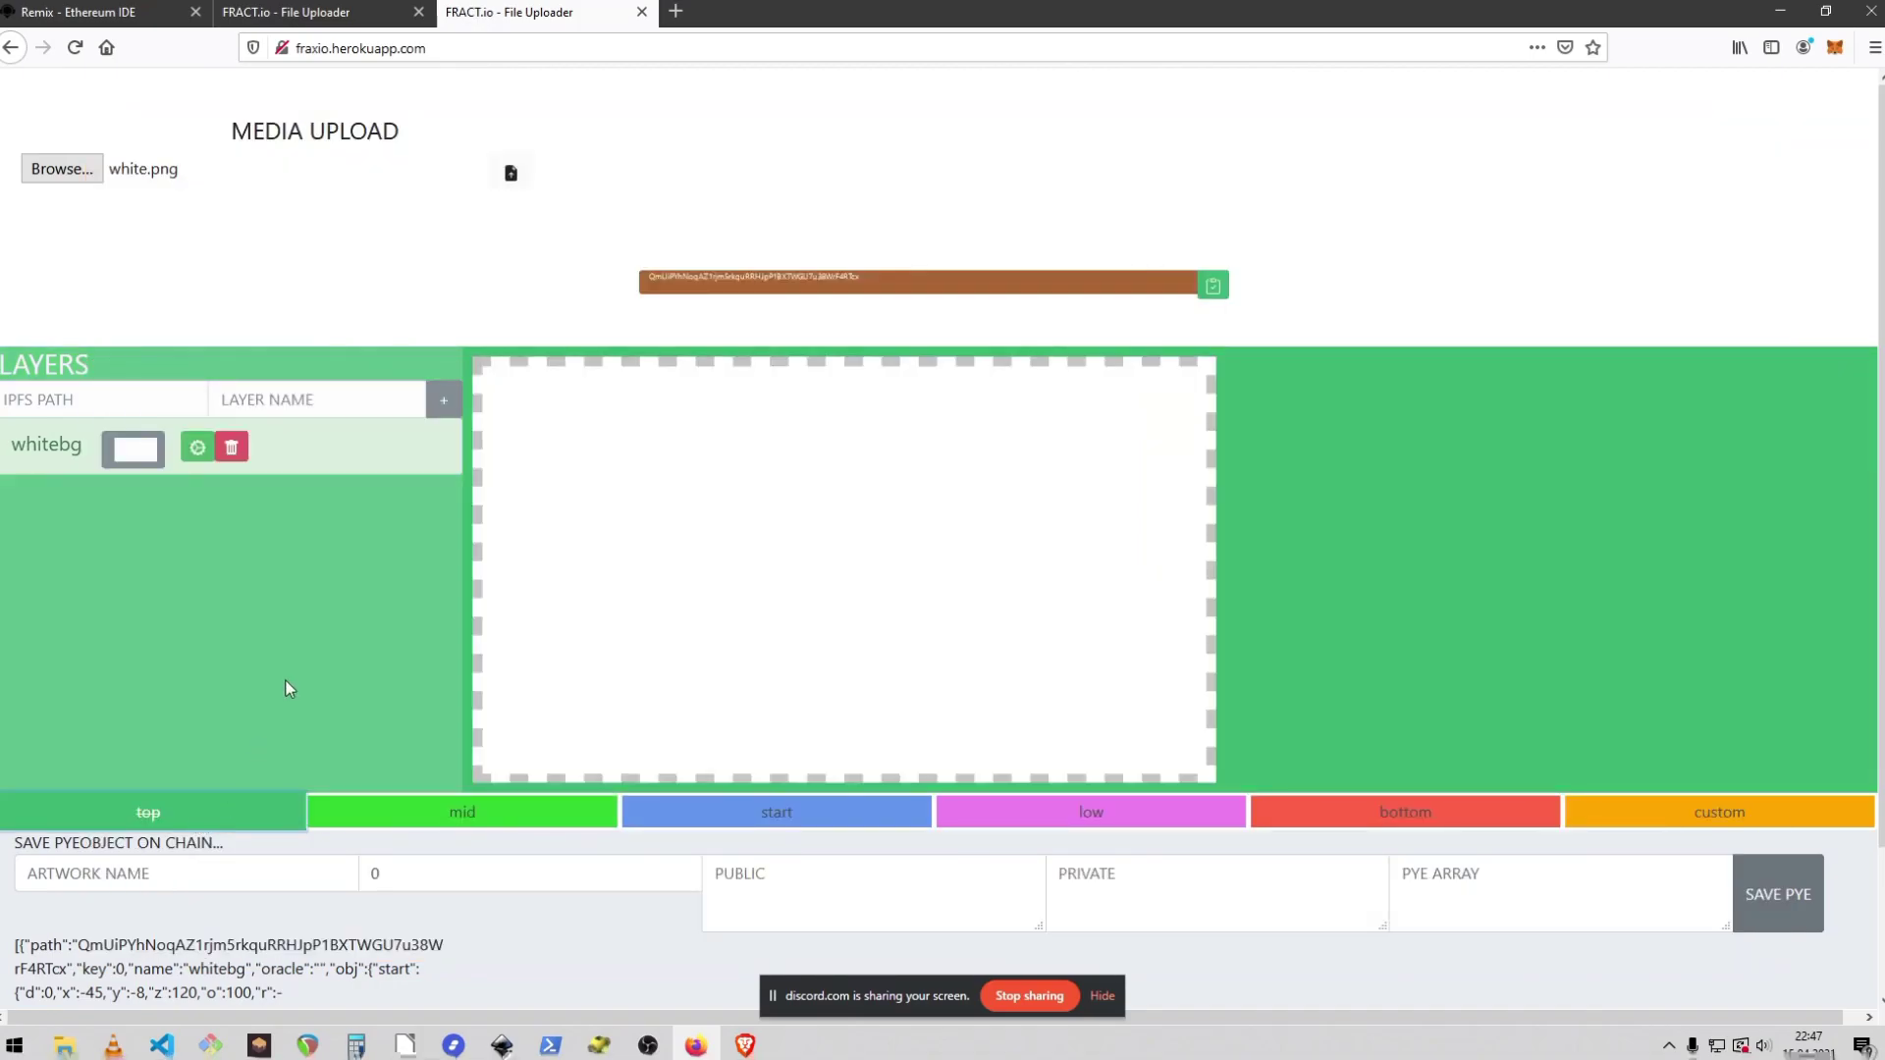
{"action": "left_click", "coordinate": [193, 448]}
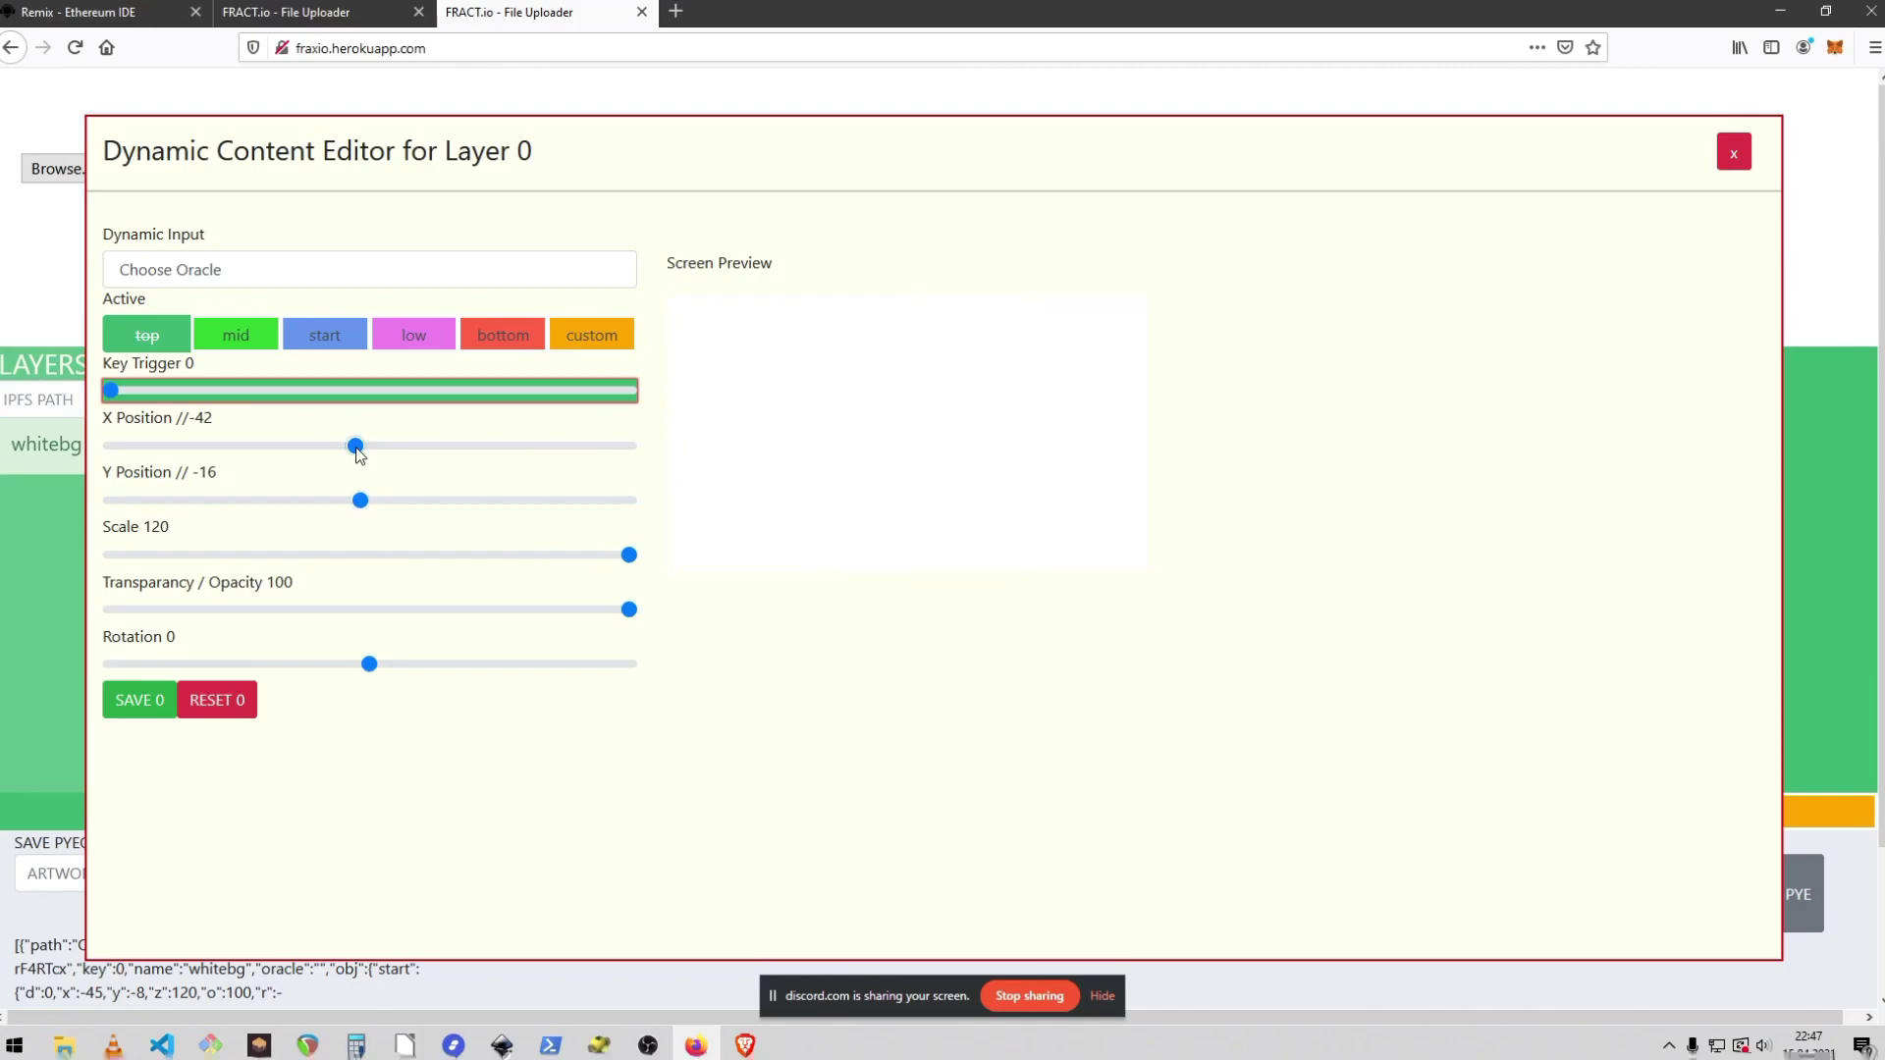
{"action": "left_click", "coordinate": [152, 699]}
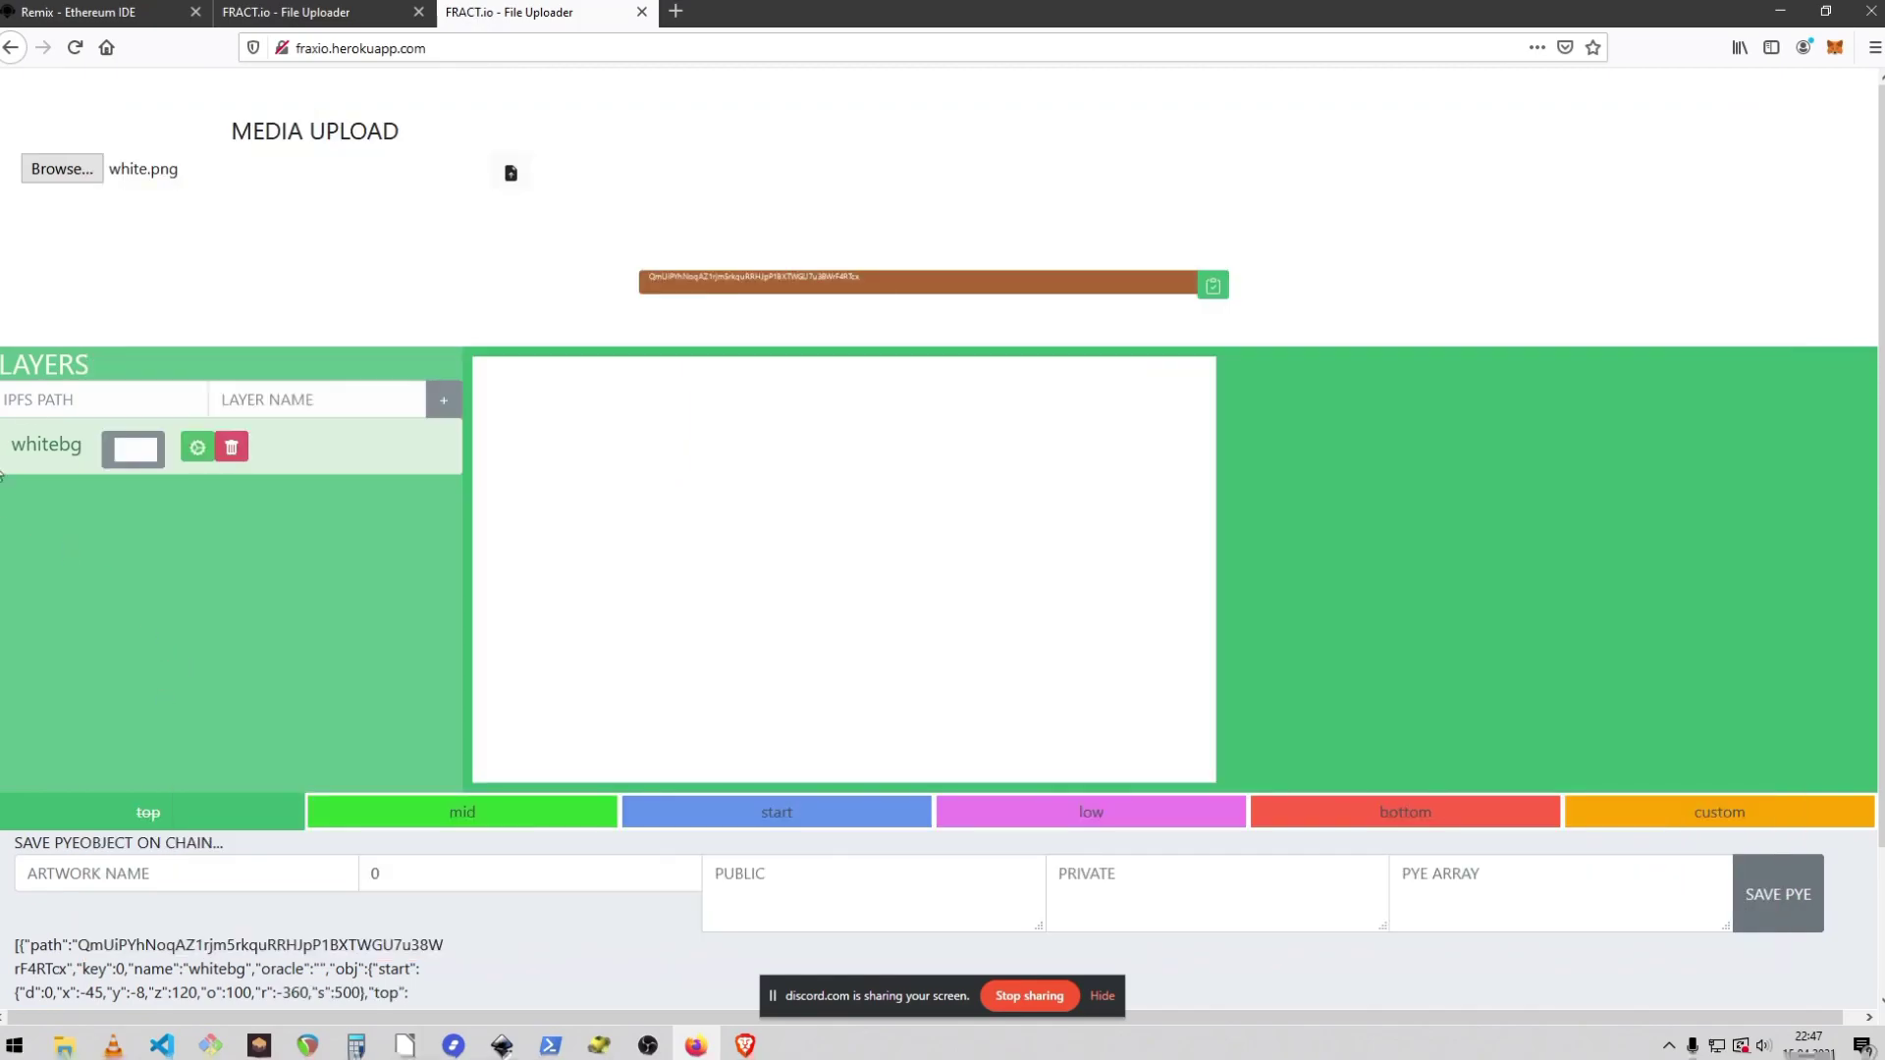
Upload frx_signet.png and add it to the artwork as a layer named fraxsignet
{"action": "left_click", "coordinate": [61, 167]}
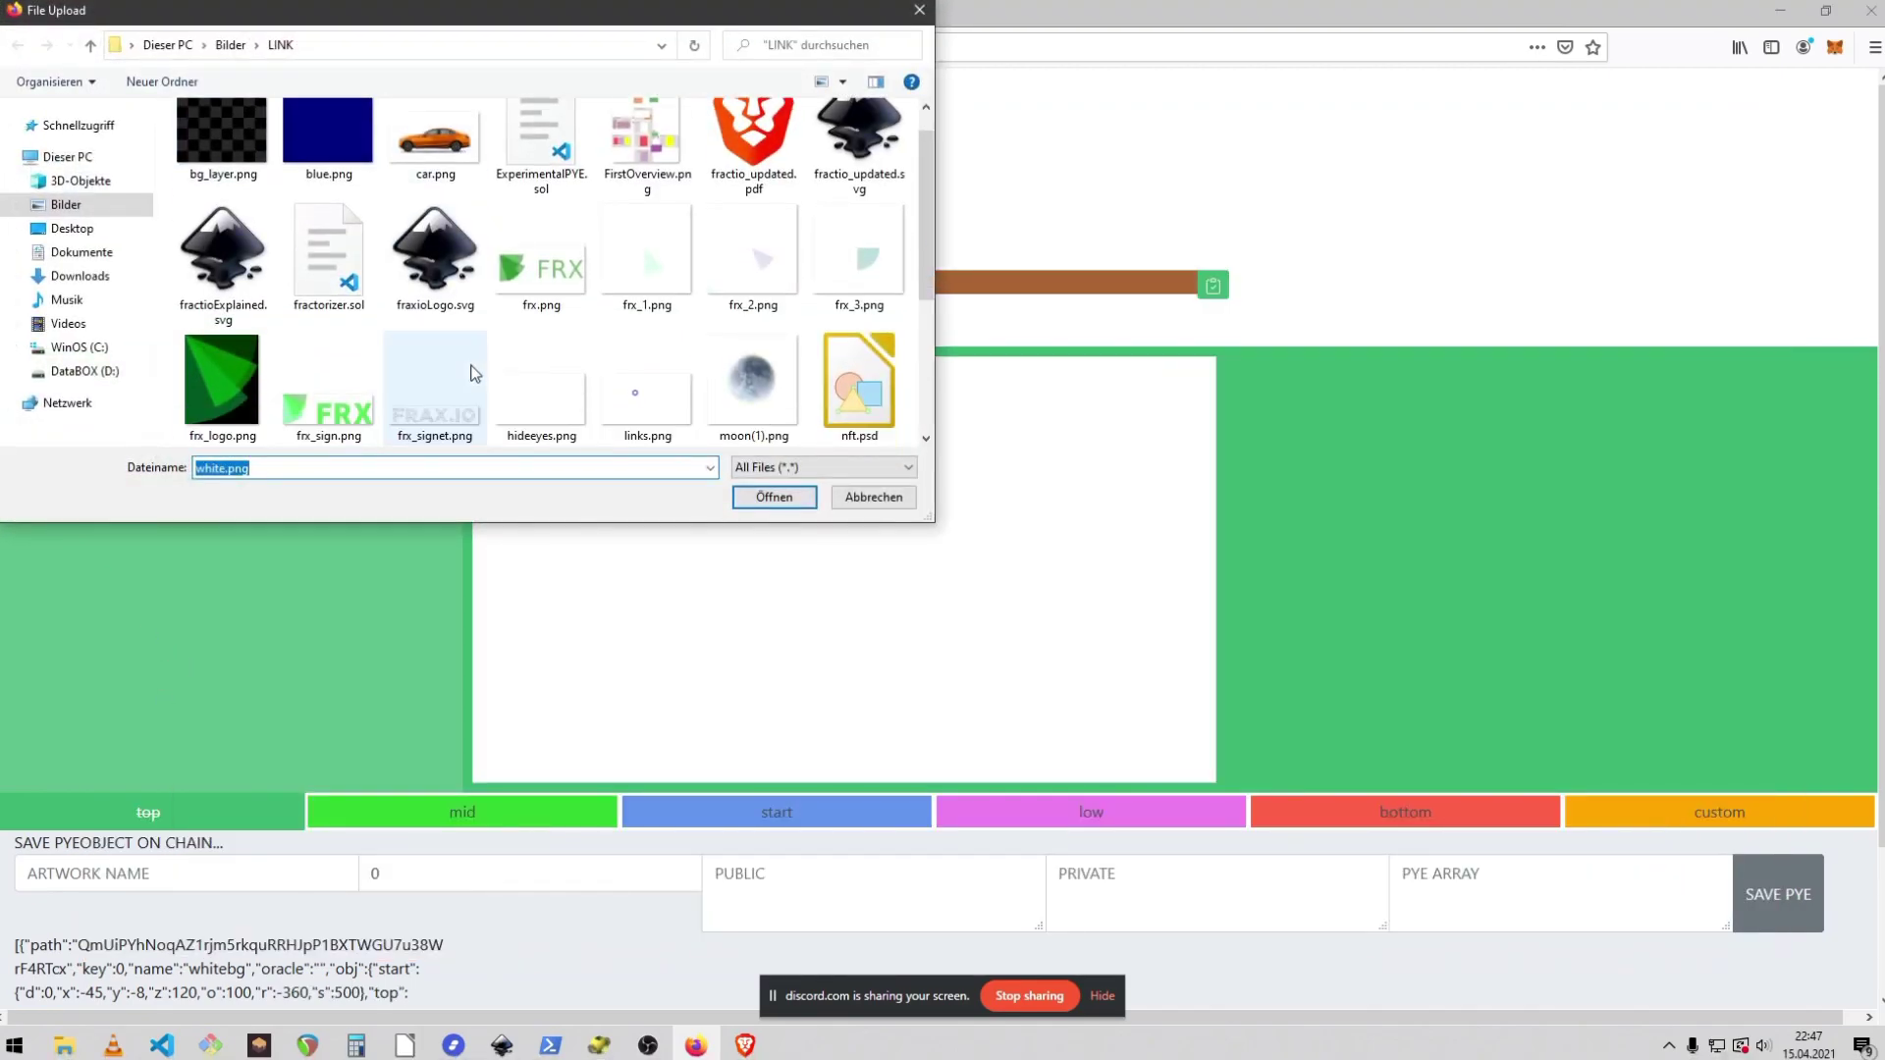
{"action": "left_click", "coordinate": [432, 173]}
{"action": "double_click", "coordinate": [432, 173]}
{"action": "left_click", "coordinate": [508, 168]}
{"action": "left_click", "coordinate": [1211, 203]}
{"action": "left_click", "coordinate": [200, 371]}
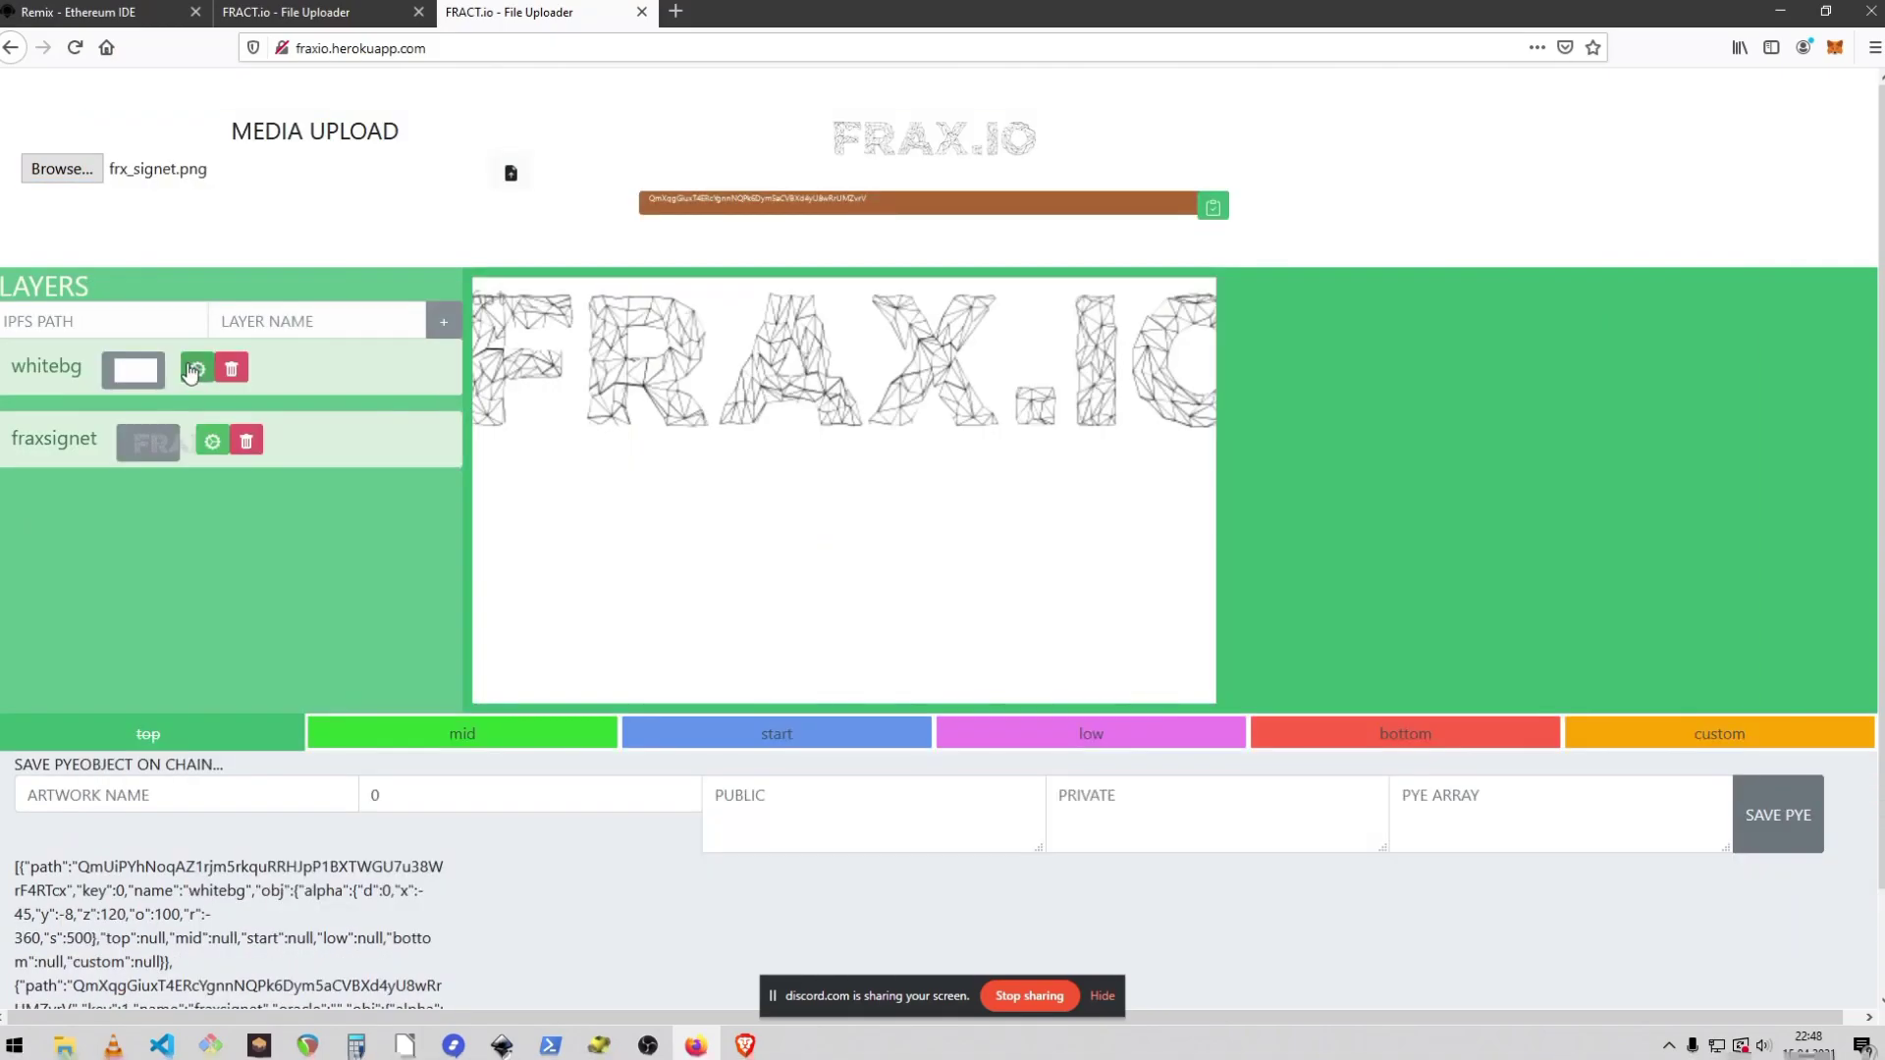
Set the fraxsignet layer's top state to scale 85, X 50 and Y 30, and save it
{"action": "left_click", "coordinate": [201, 443]}
{"action": "left_click", "coordinate": [553, 555]}
{"action": "left_click", "coordinate": [476, 556]}
{"action": "left_click", "coordinate": [387, 446]}
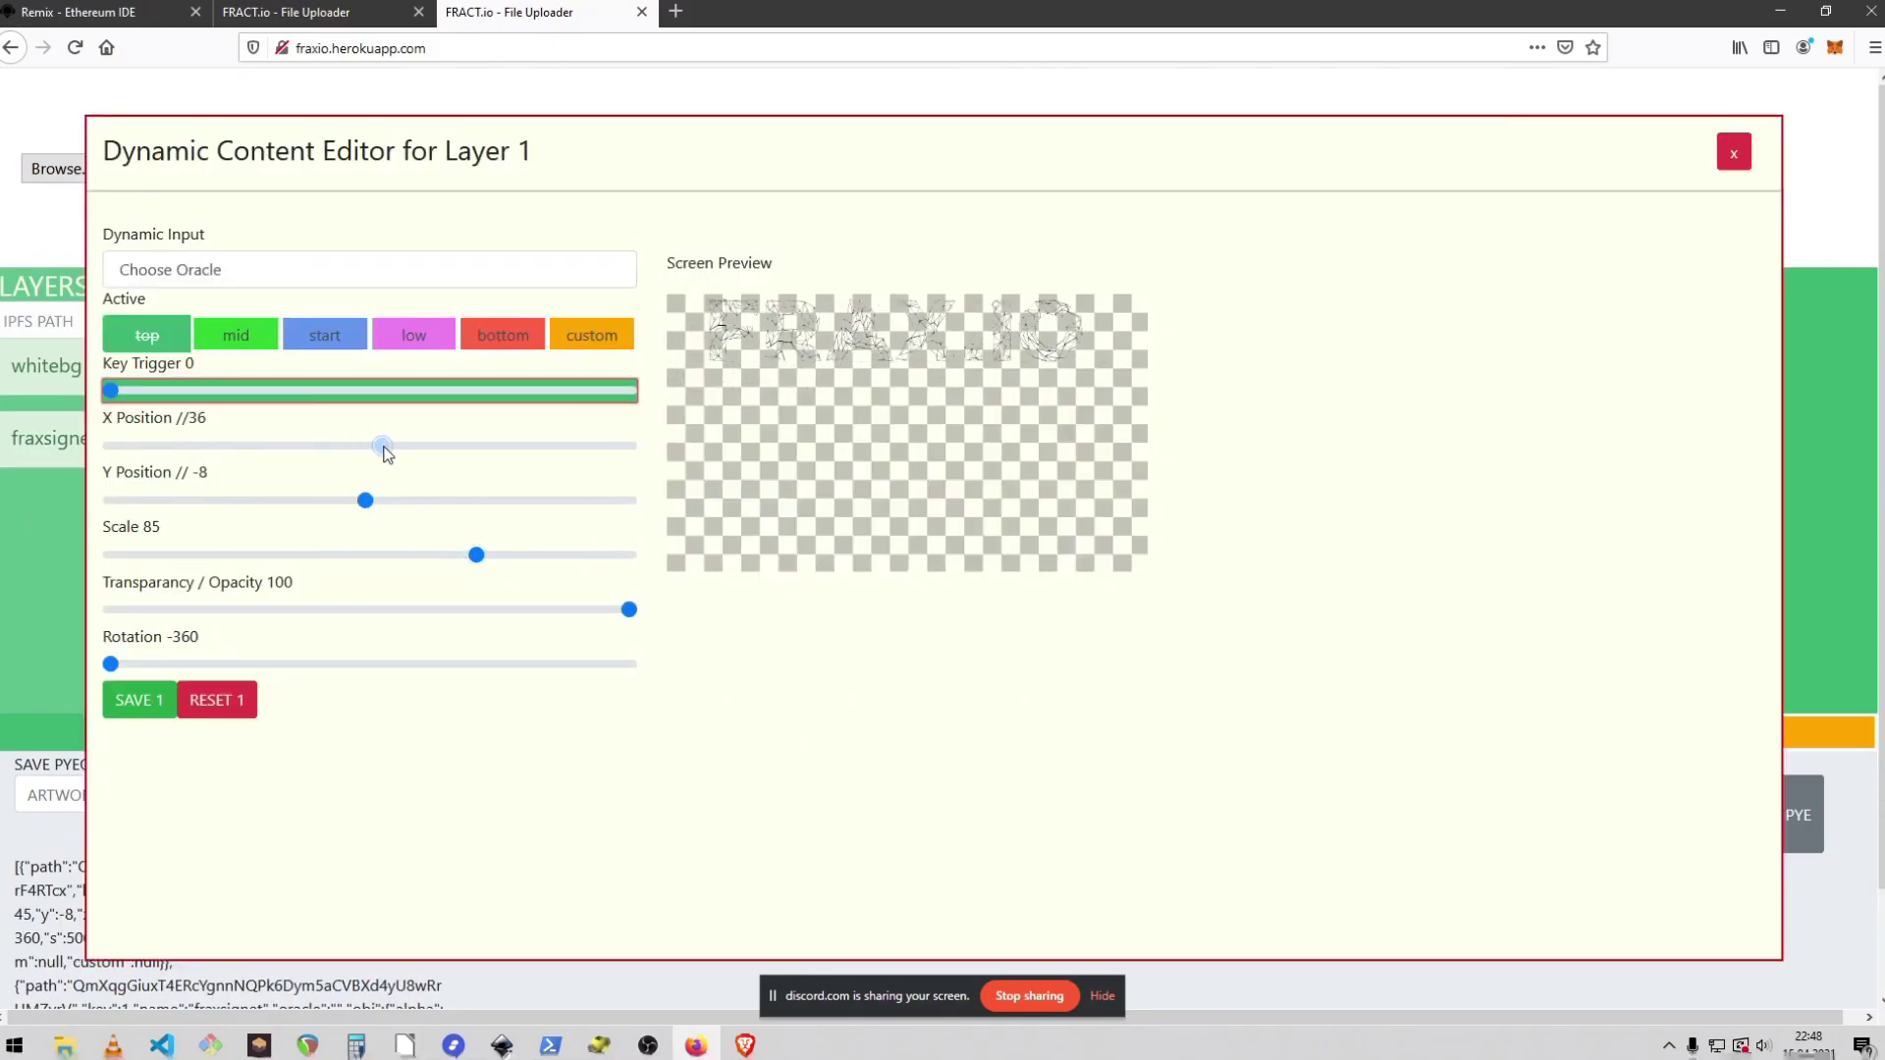
{"action": "left_click", "coordinate": [387, 501]}
{"action": "left_click", "coordinate": [128, 703]}
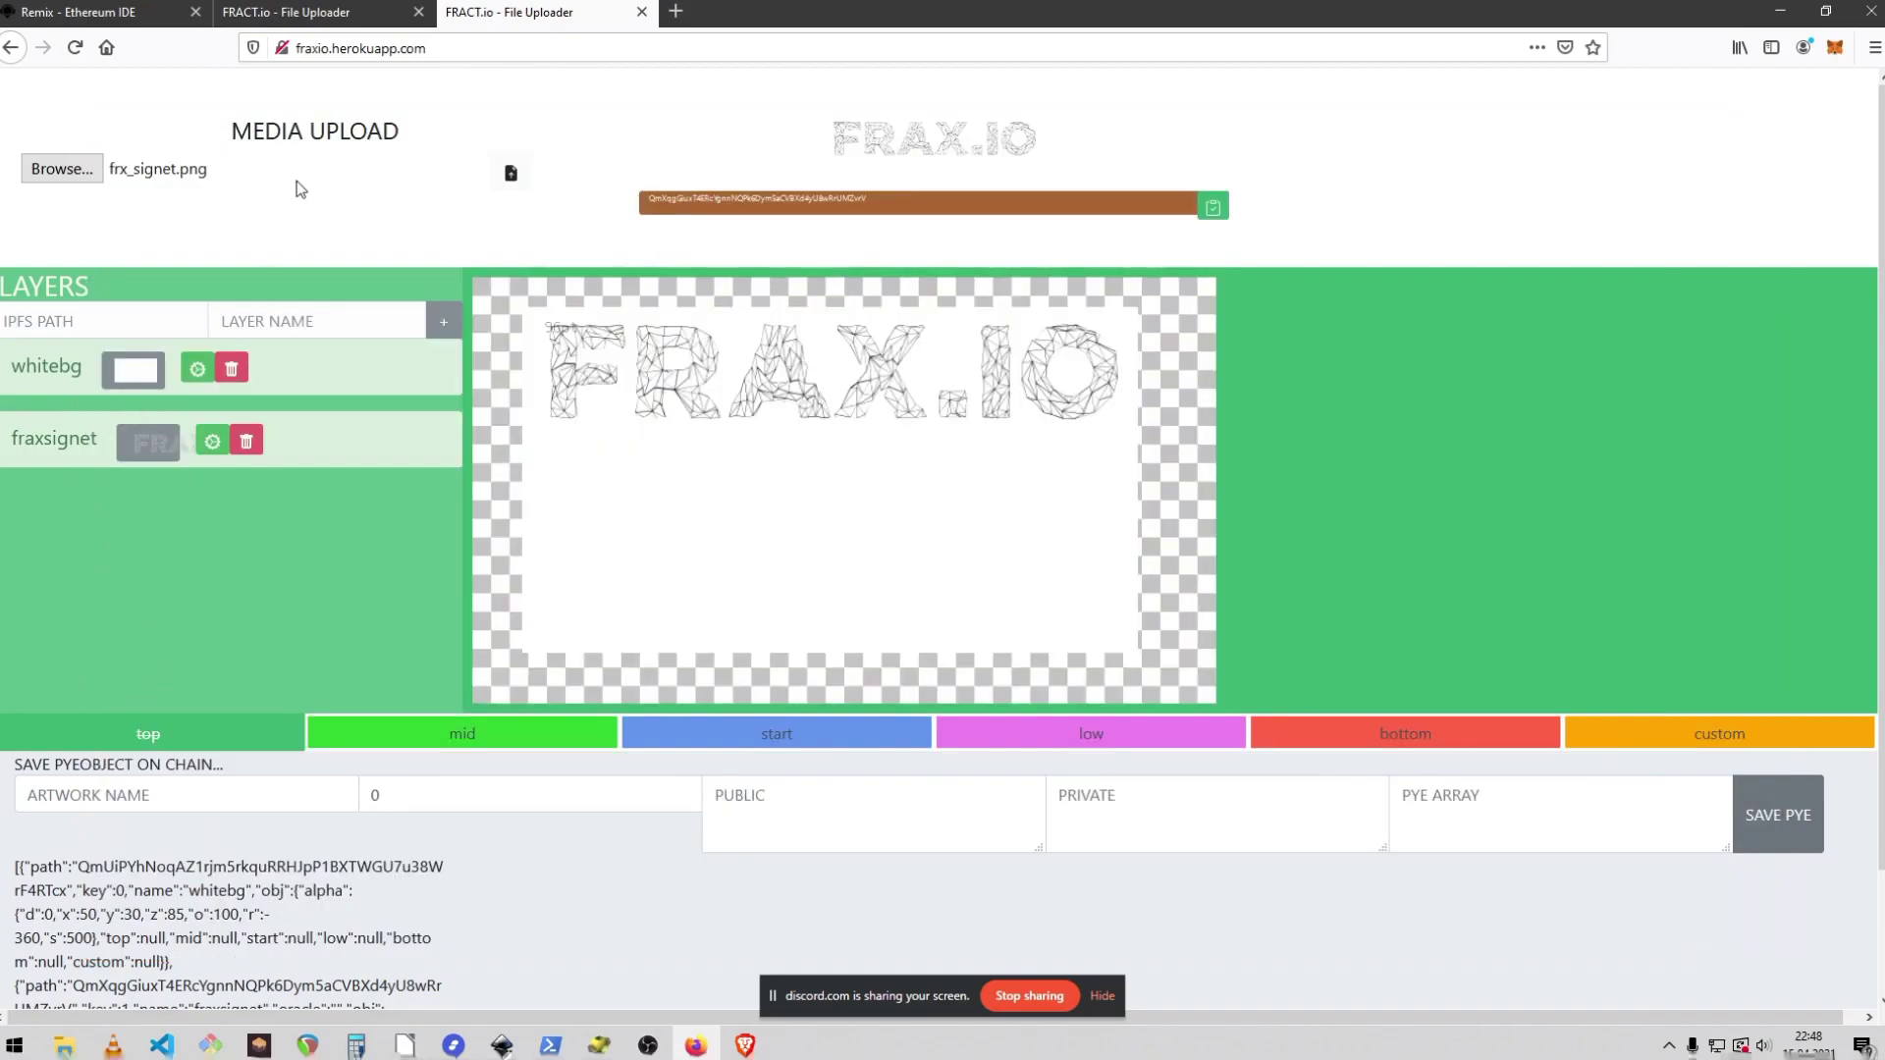
Switch to the finished example artwork and compare how its layers look in the low, start, mid, top and bottom states
{"action": "left_click", "coordinate": [329, 12]}
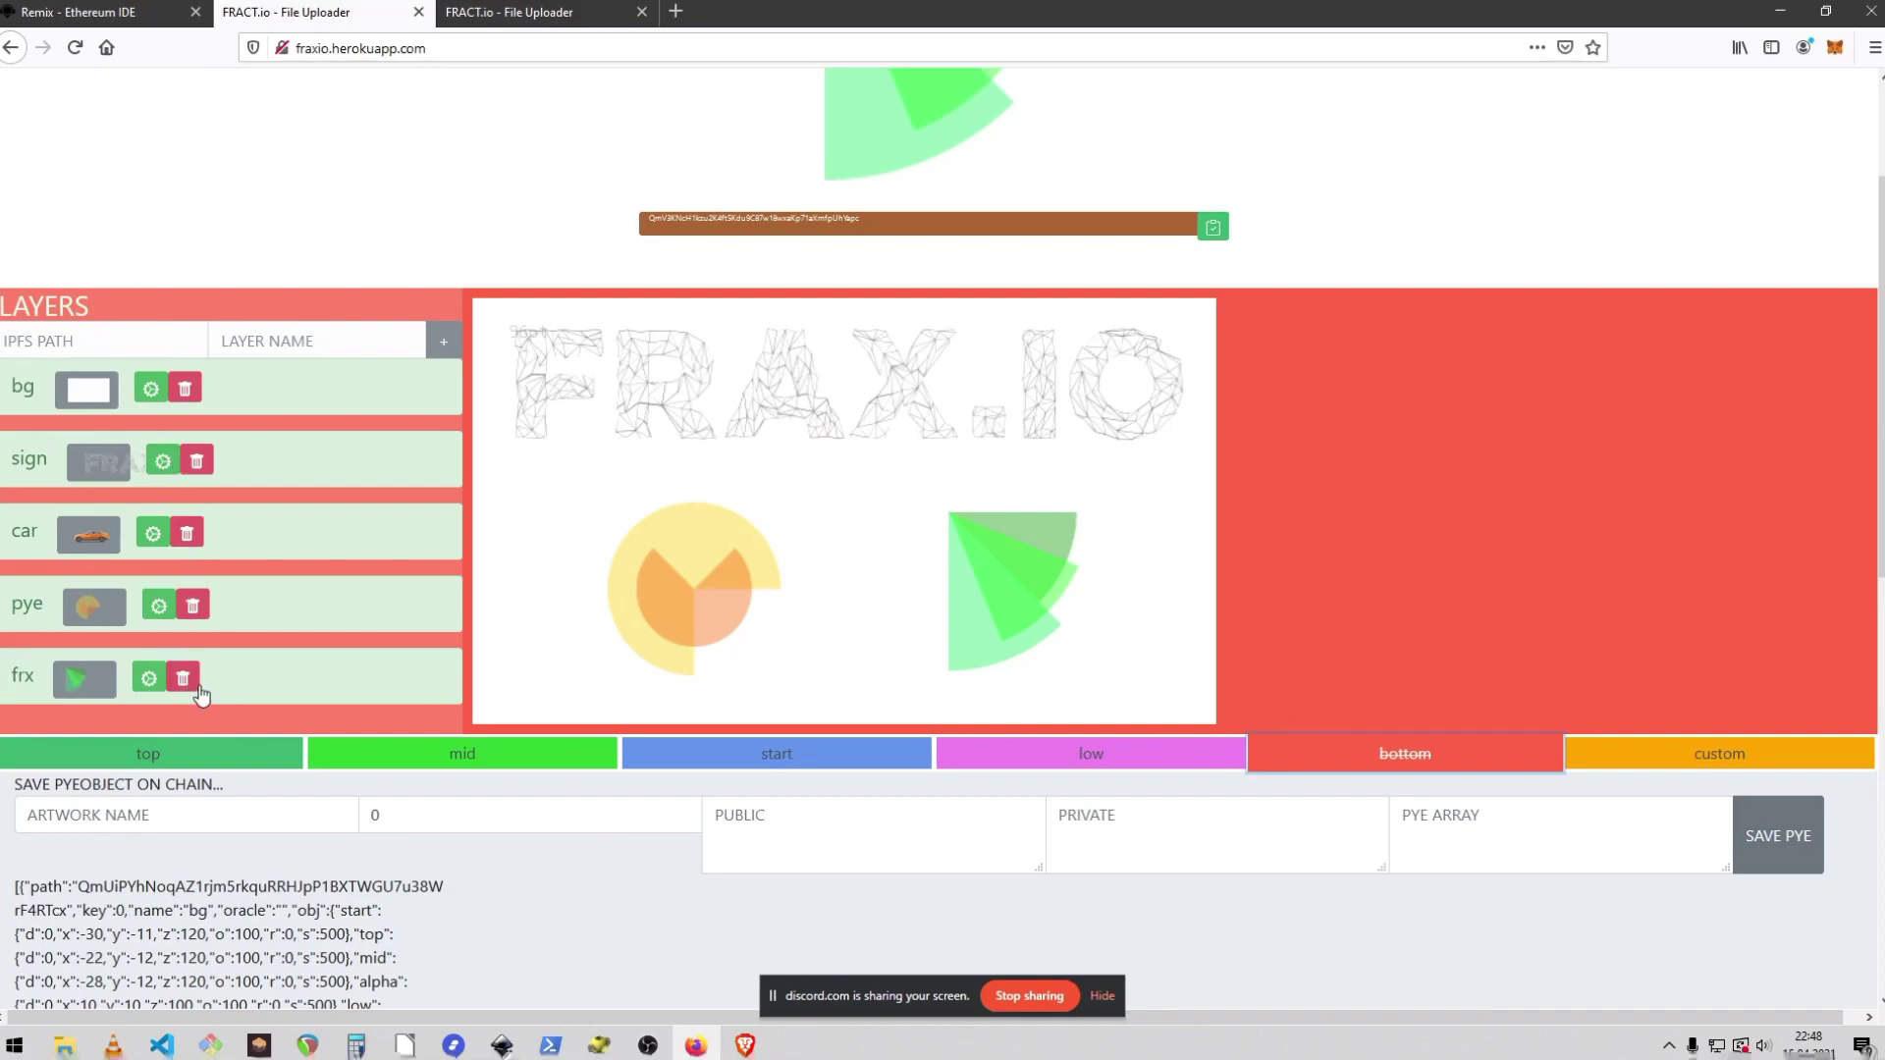
{"action": "left_click", "coordinate": [1128, 758]}
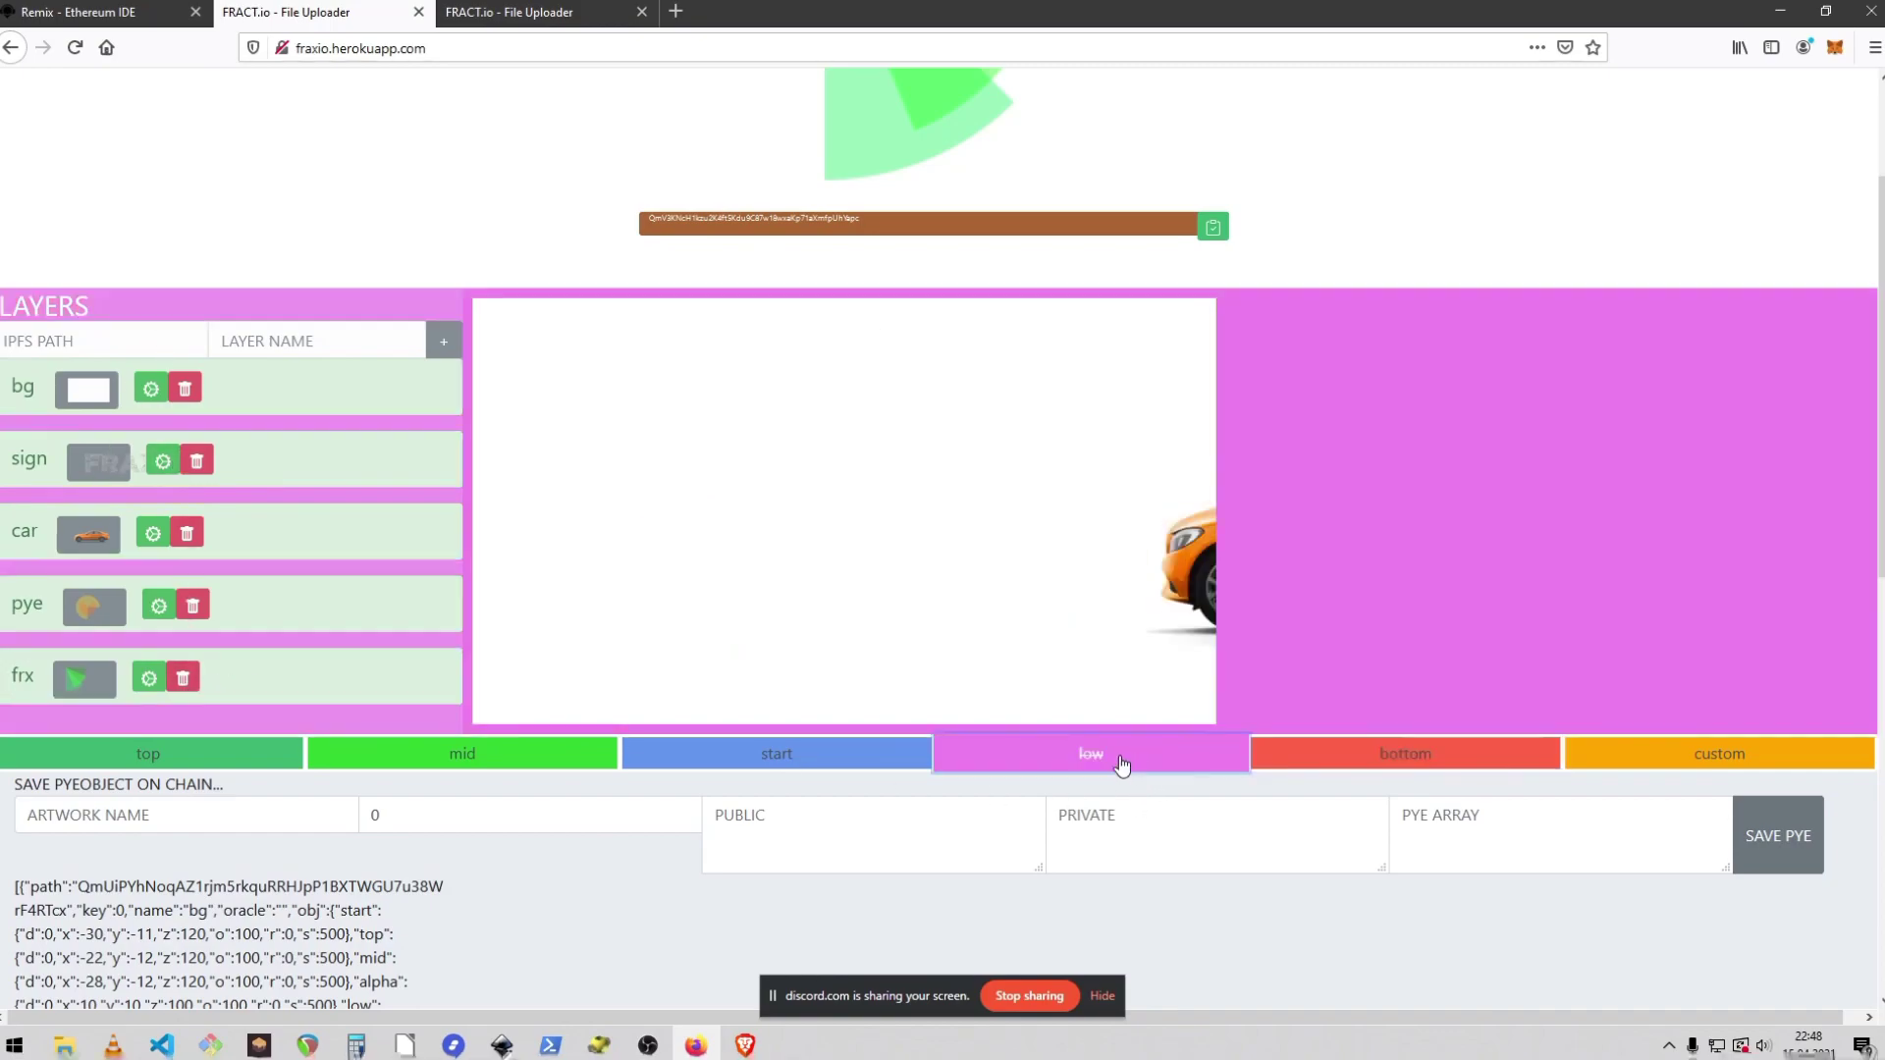
{"action": "left_click", "coordinate": [881, 756]}
{"action": "left_click", "coordinate": [543, 754]}
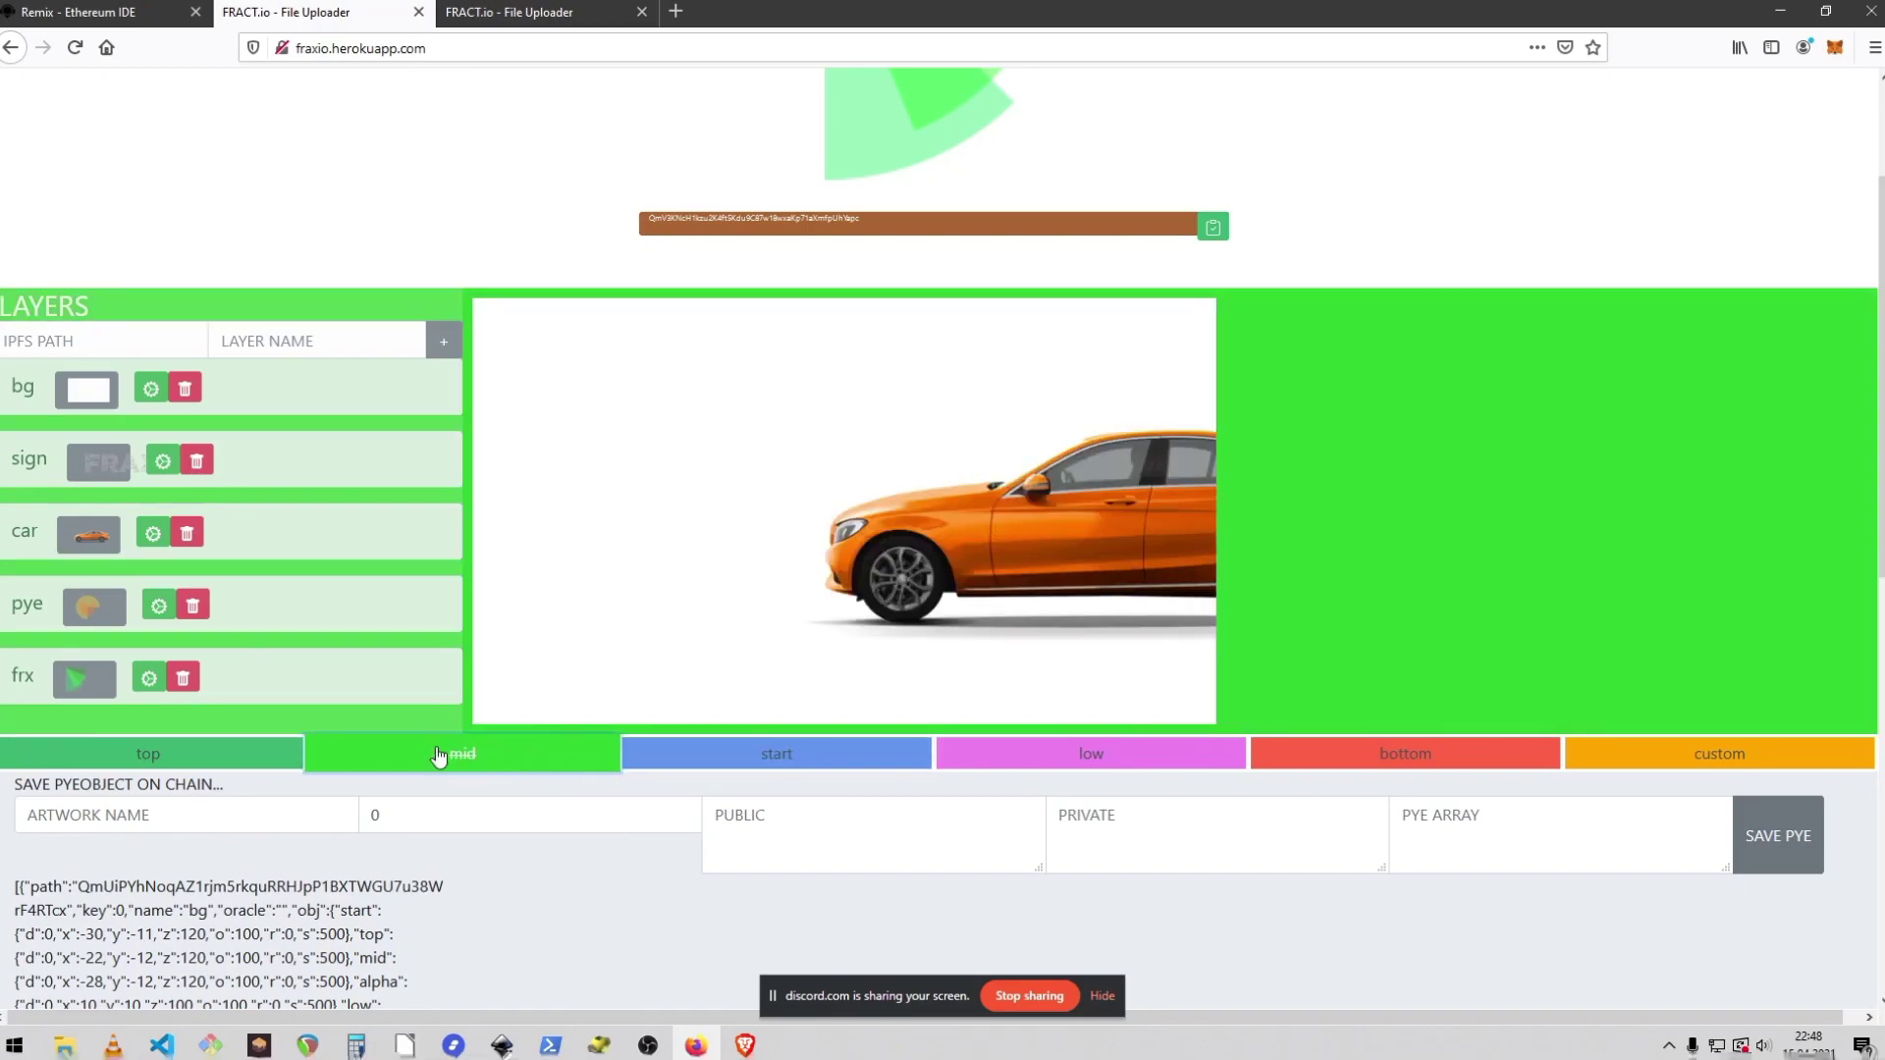
{"action": "left_click", "coordinate": [276, 762]}
{"action": "left_click", "coordinate": [385, 754]}
{"action": "left_click", "coordinate": [693, 753]}
{"action": "left_click", "coordinate": [1110, 756]}
{"action": "left_click", "coordinate": [1342, 757]}
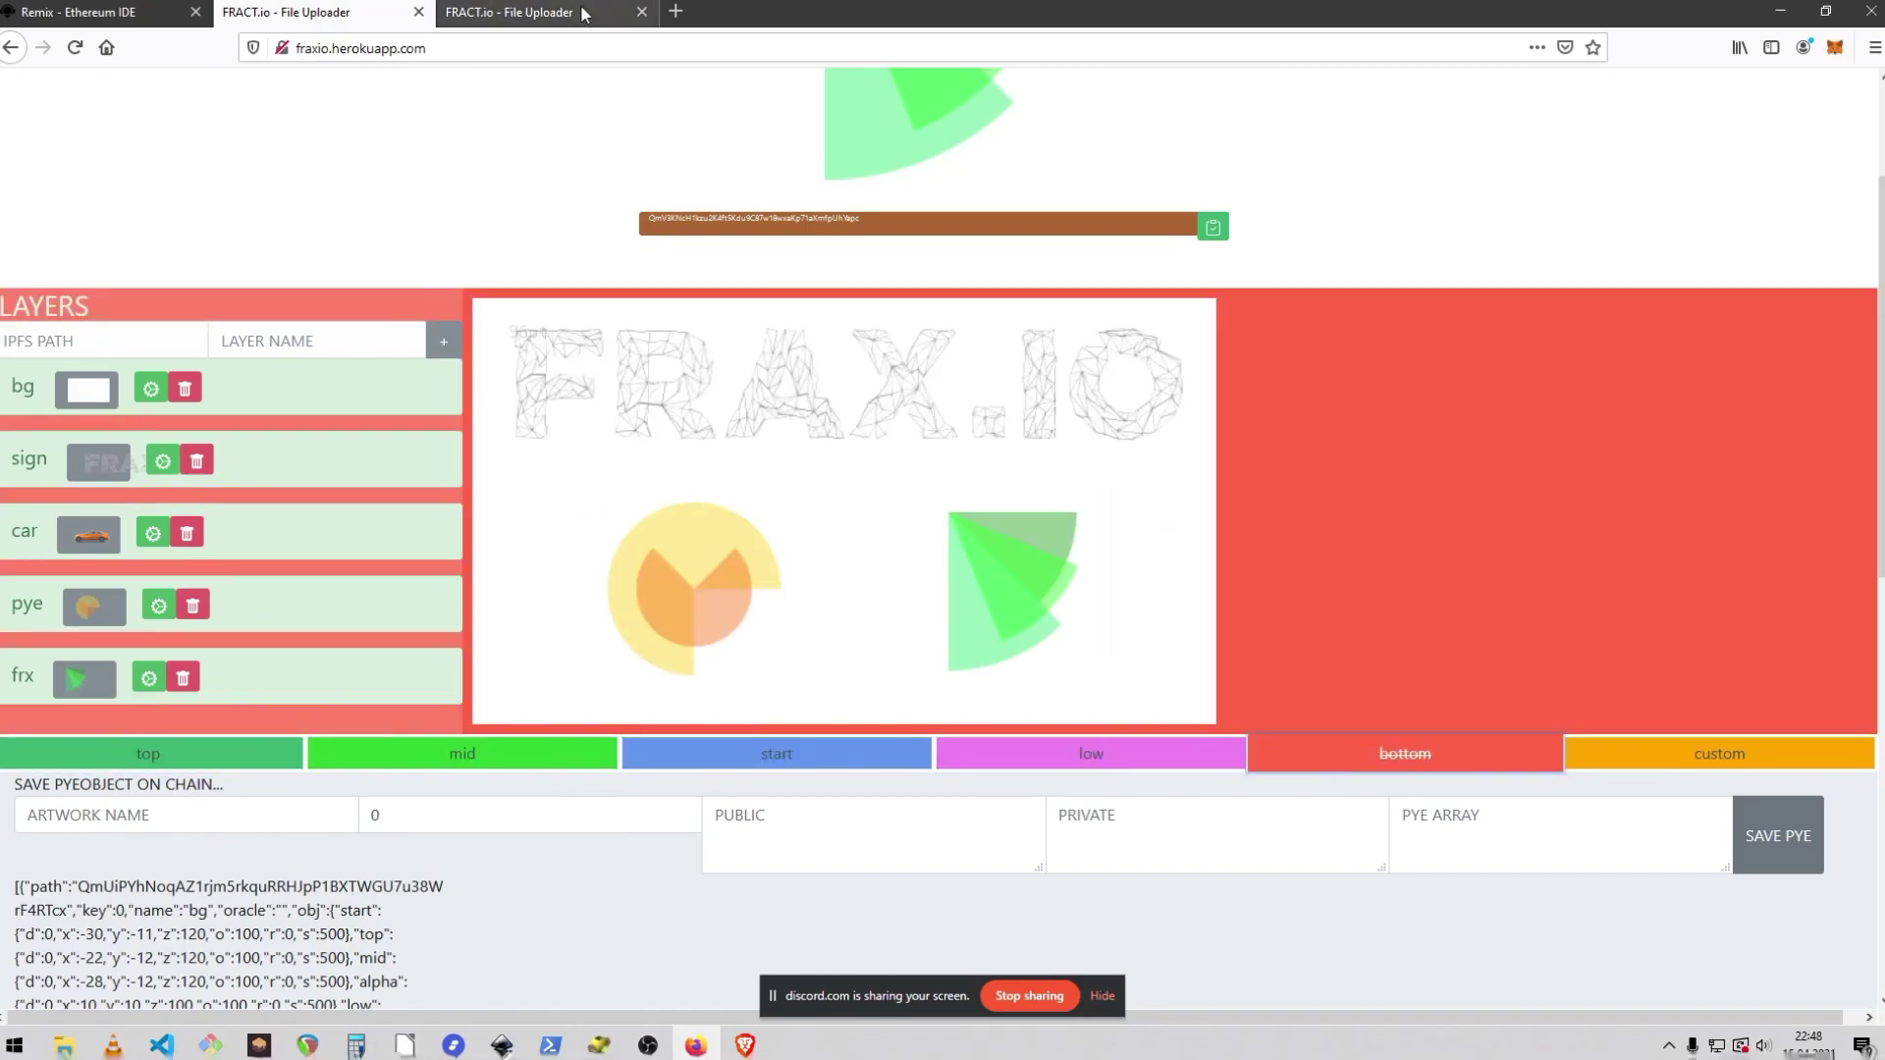
Back in the new artwork, choose LINK as the fraxsignet layer's oracle, set the top state's key trigger to 30, and close the editor
{"action": "left_click", "coordinate": [539, 11]}
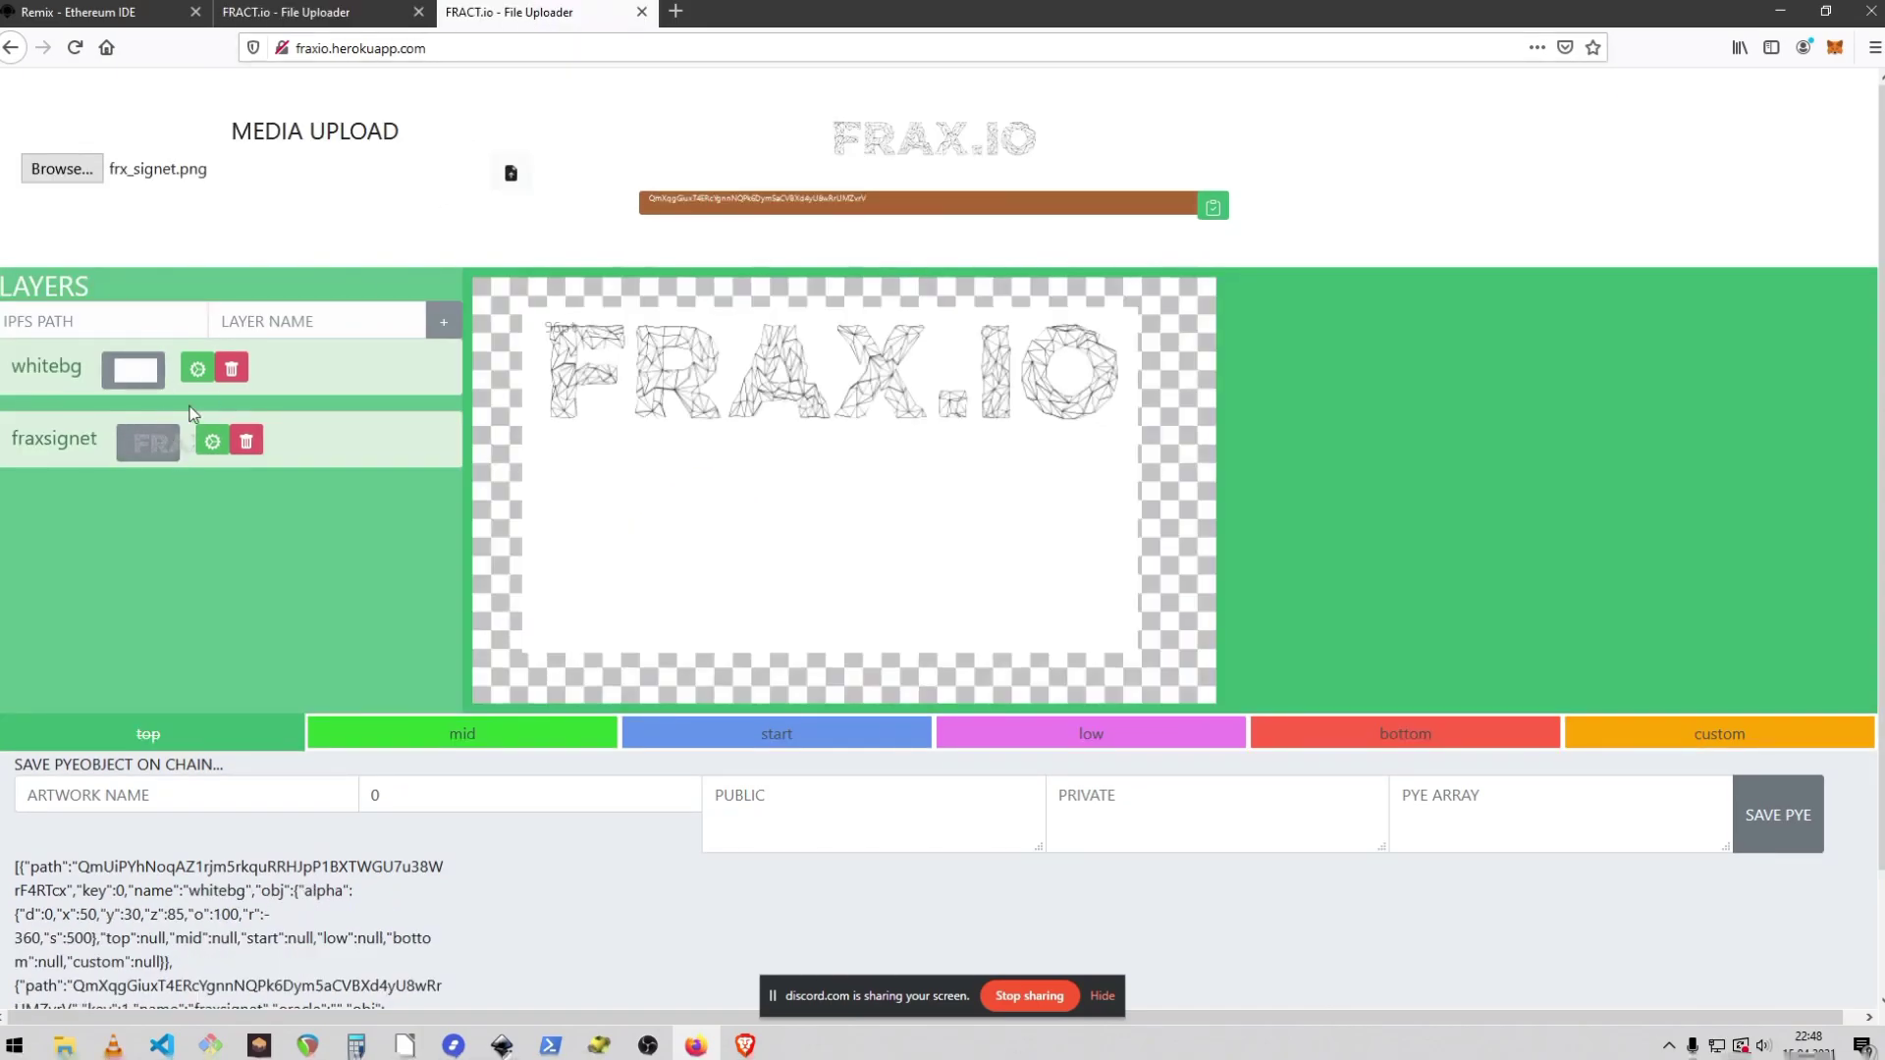
{"action": "left_click", "coordinate": [212, 441]}
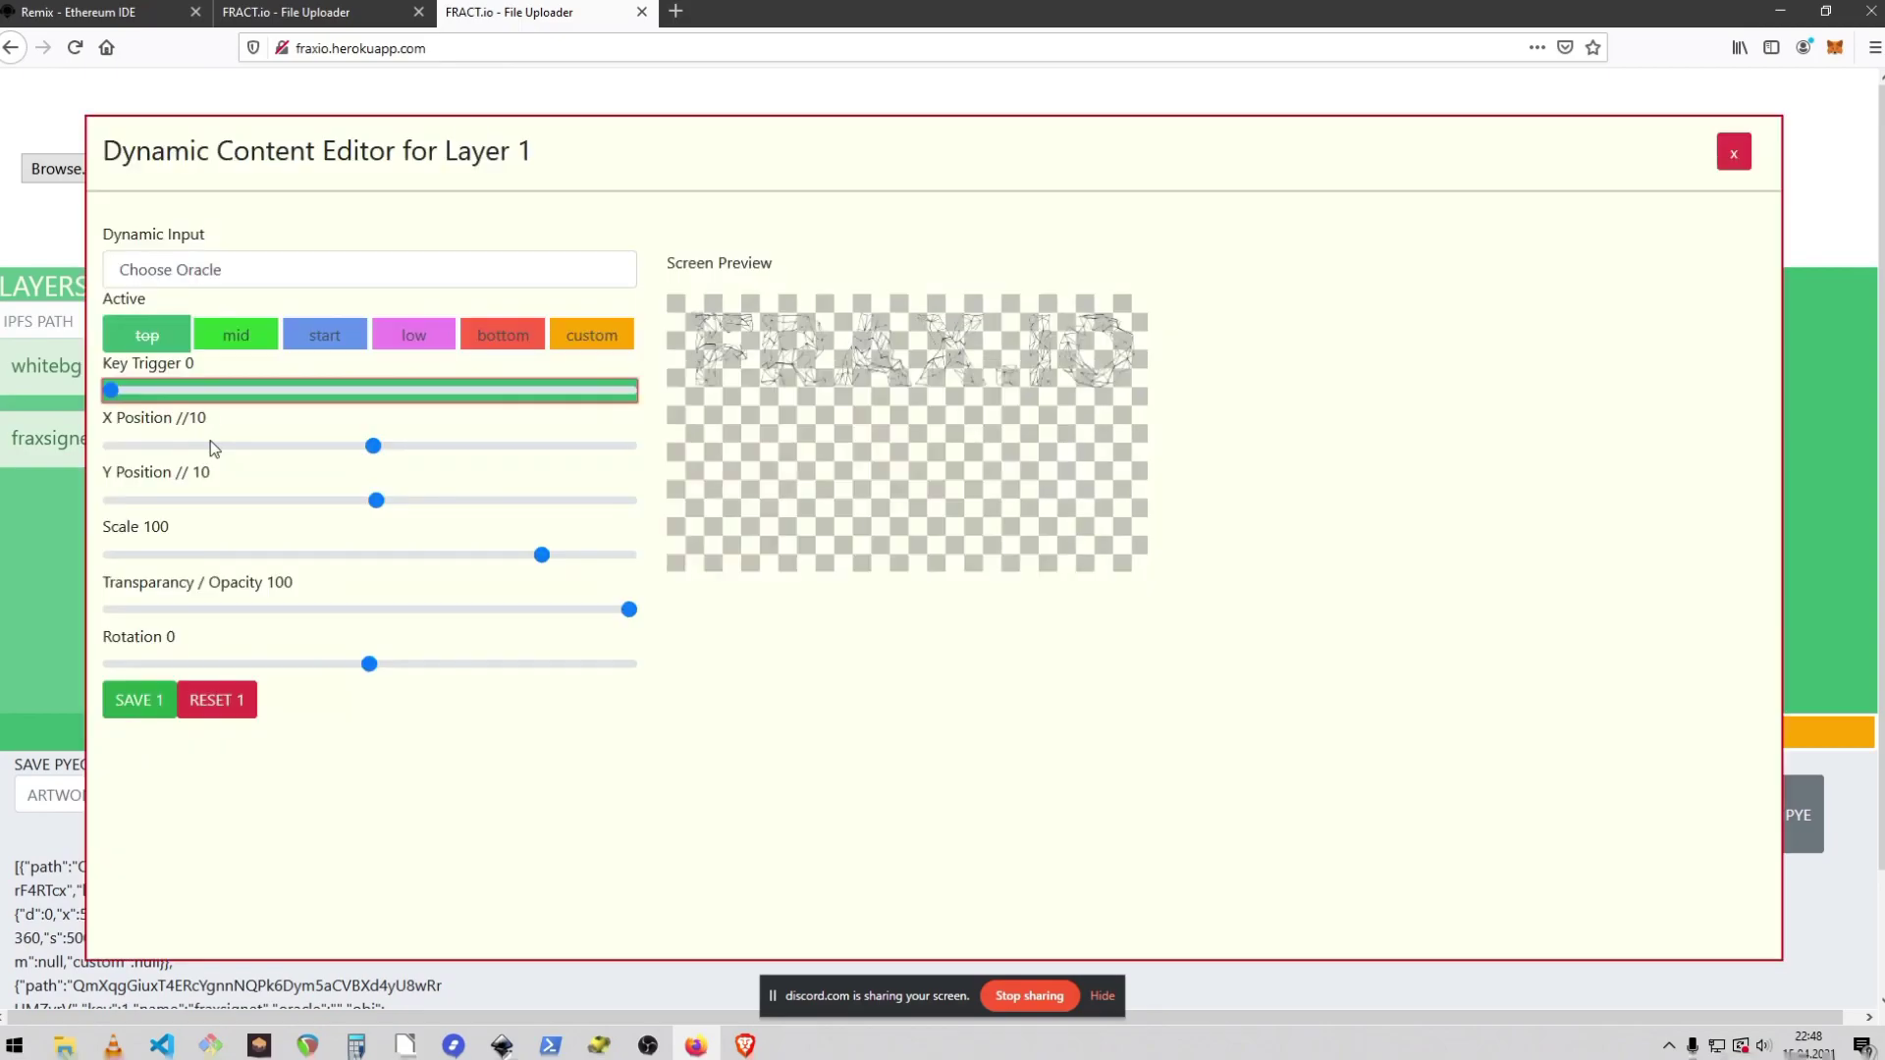
{"action": "left_click", "coordinate": [226, 272]}
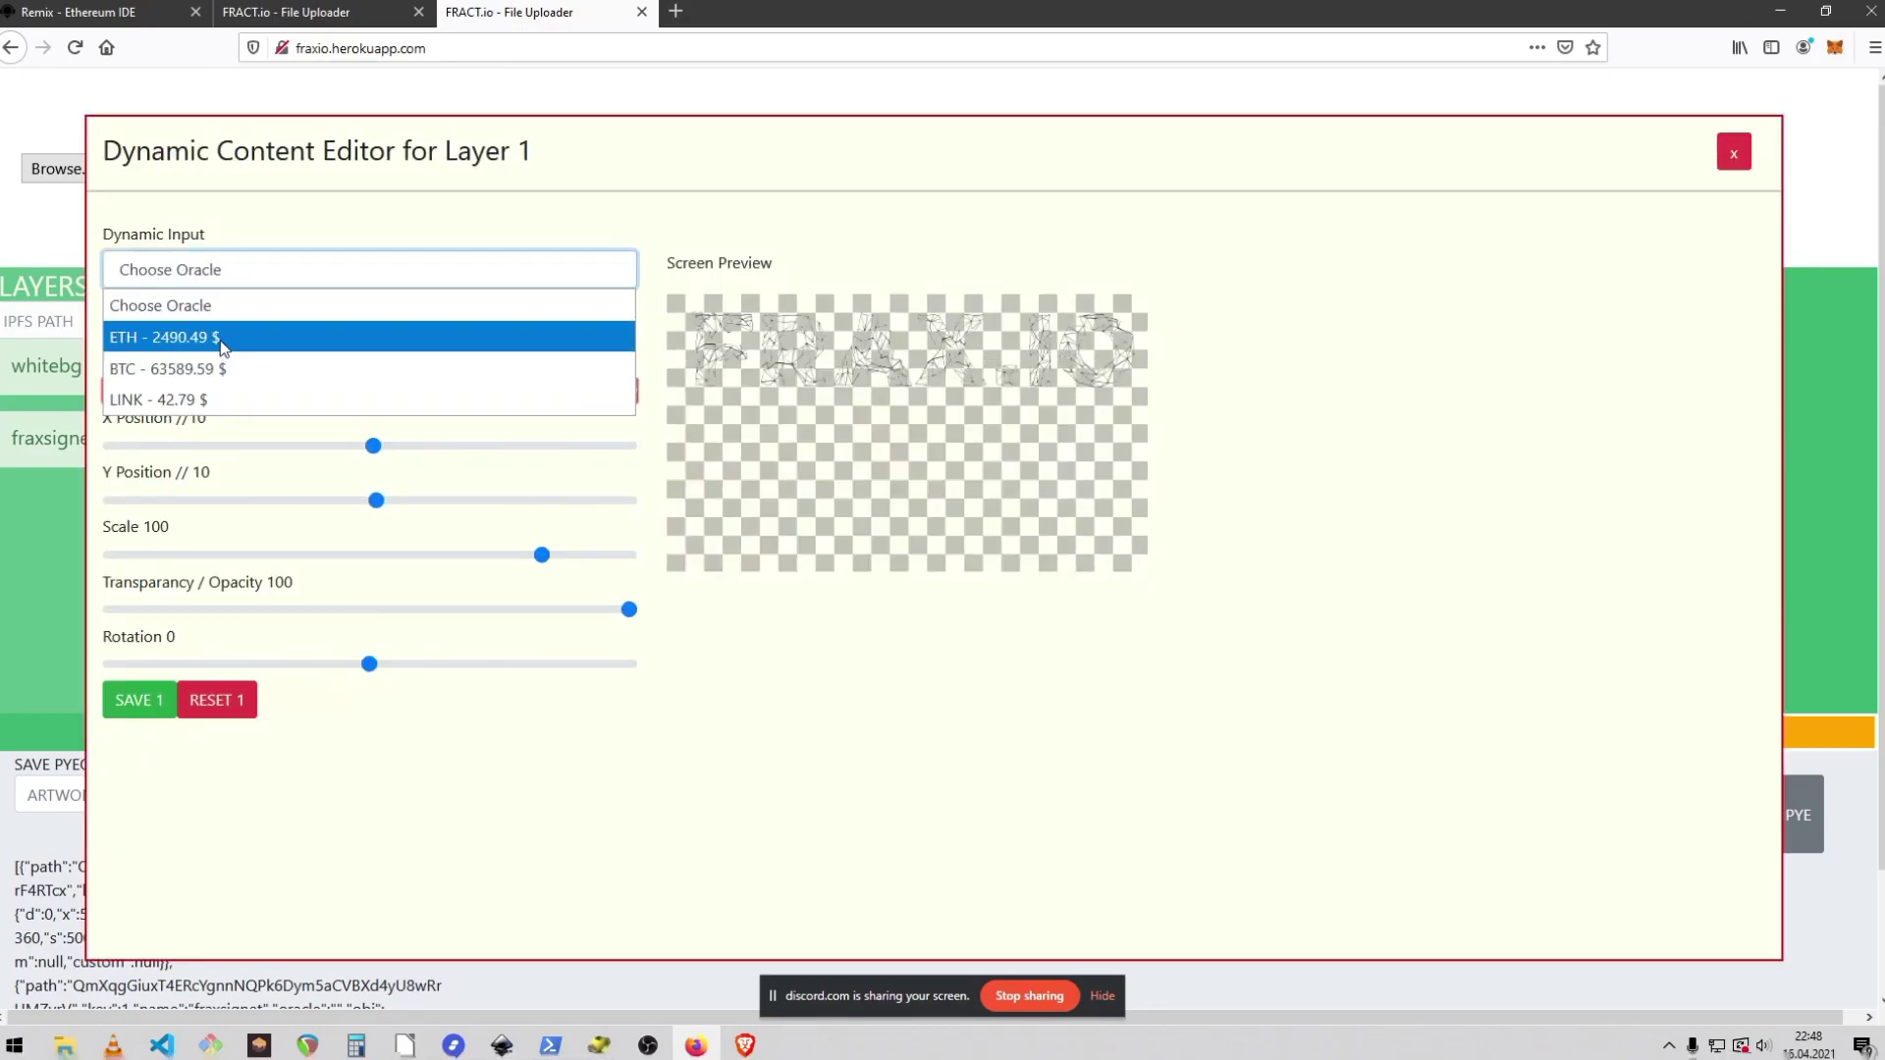
{"action": "left_click", "coordinate": [181, 399]}
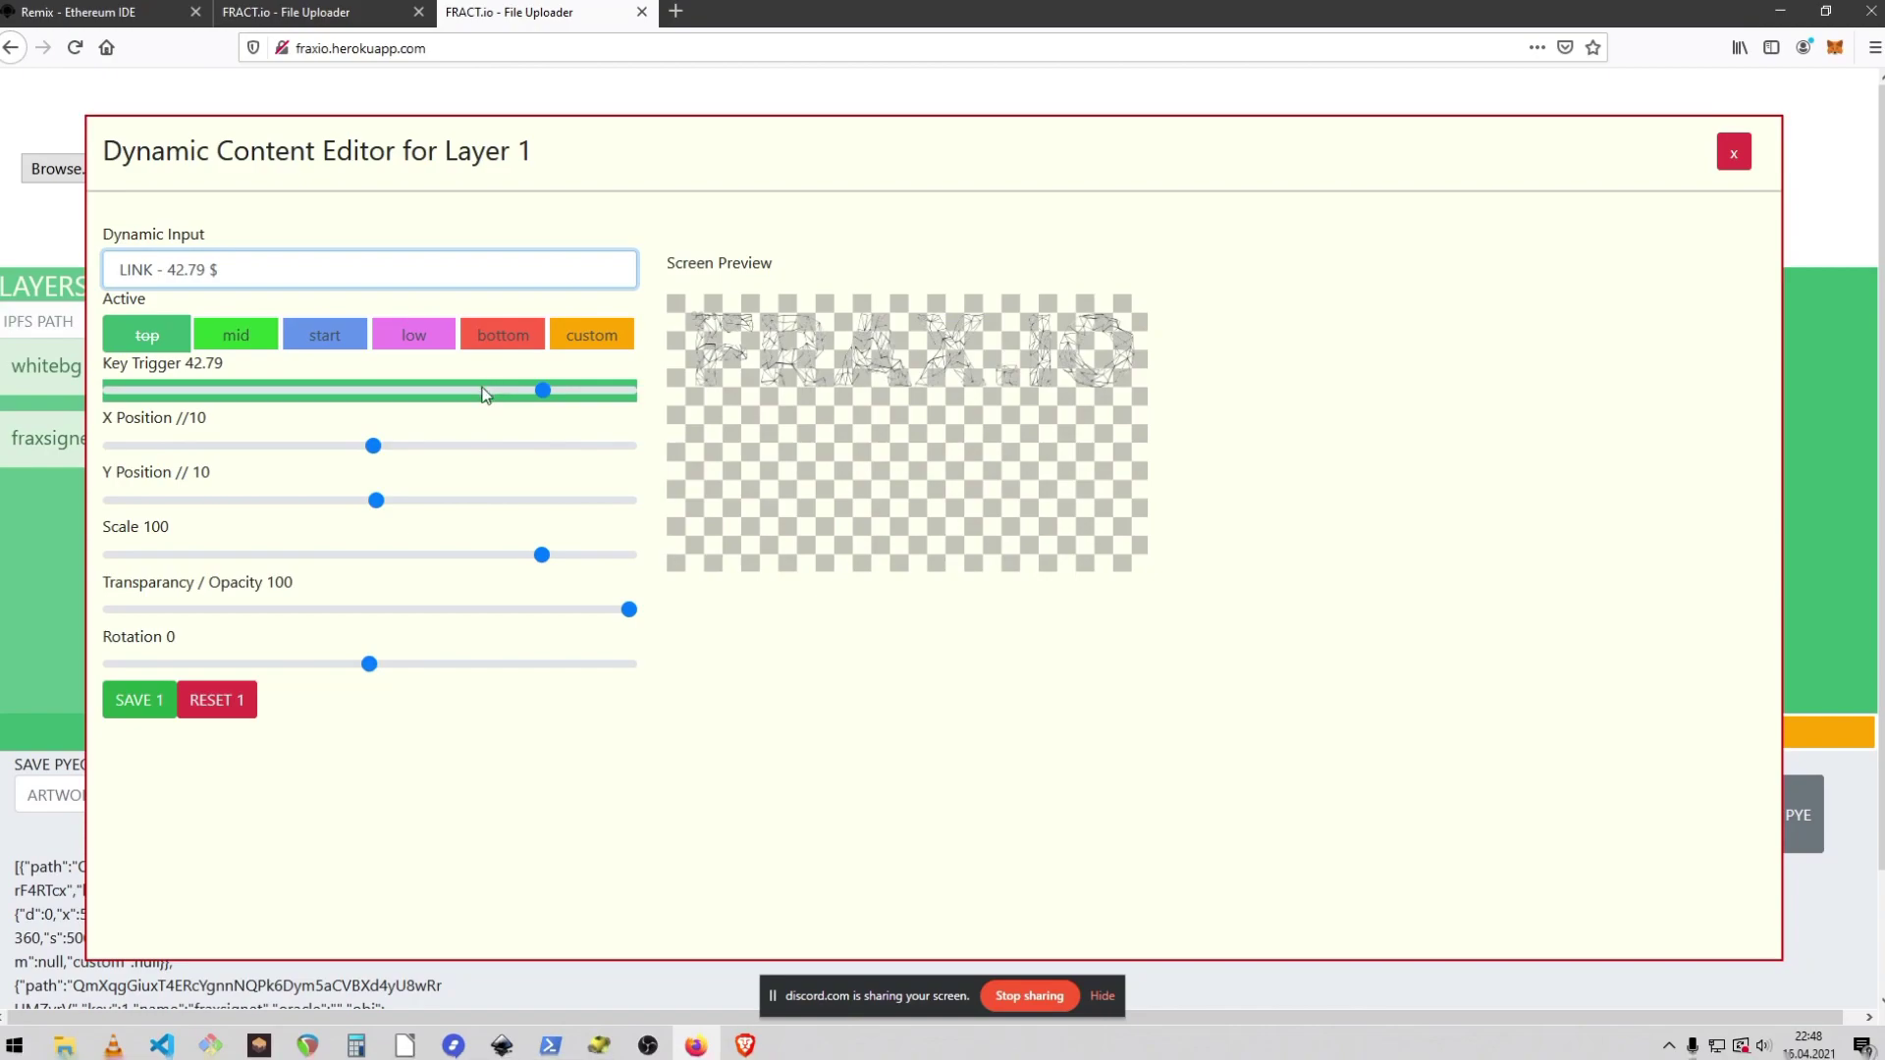
{"action": "left_click", "coordinate": [483, 392]}
{"action": "key", "text": "Left"}
{"action": "key", "text": "Left"}
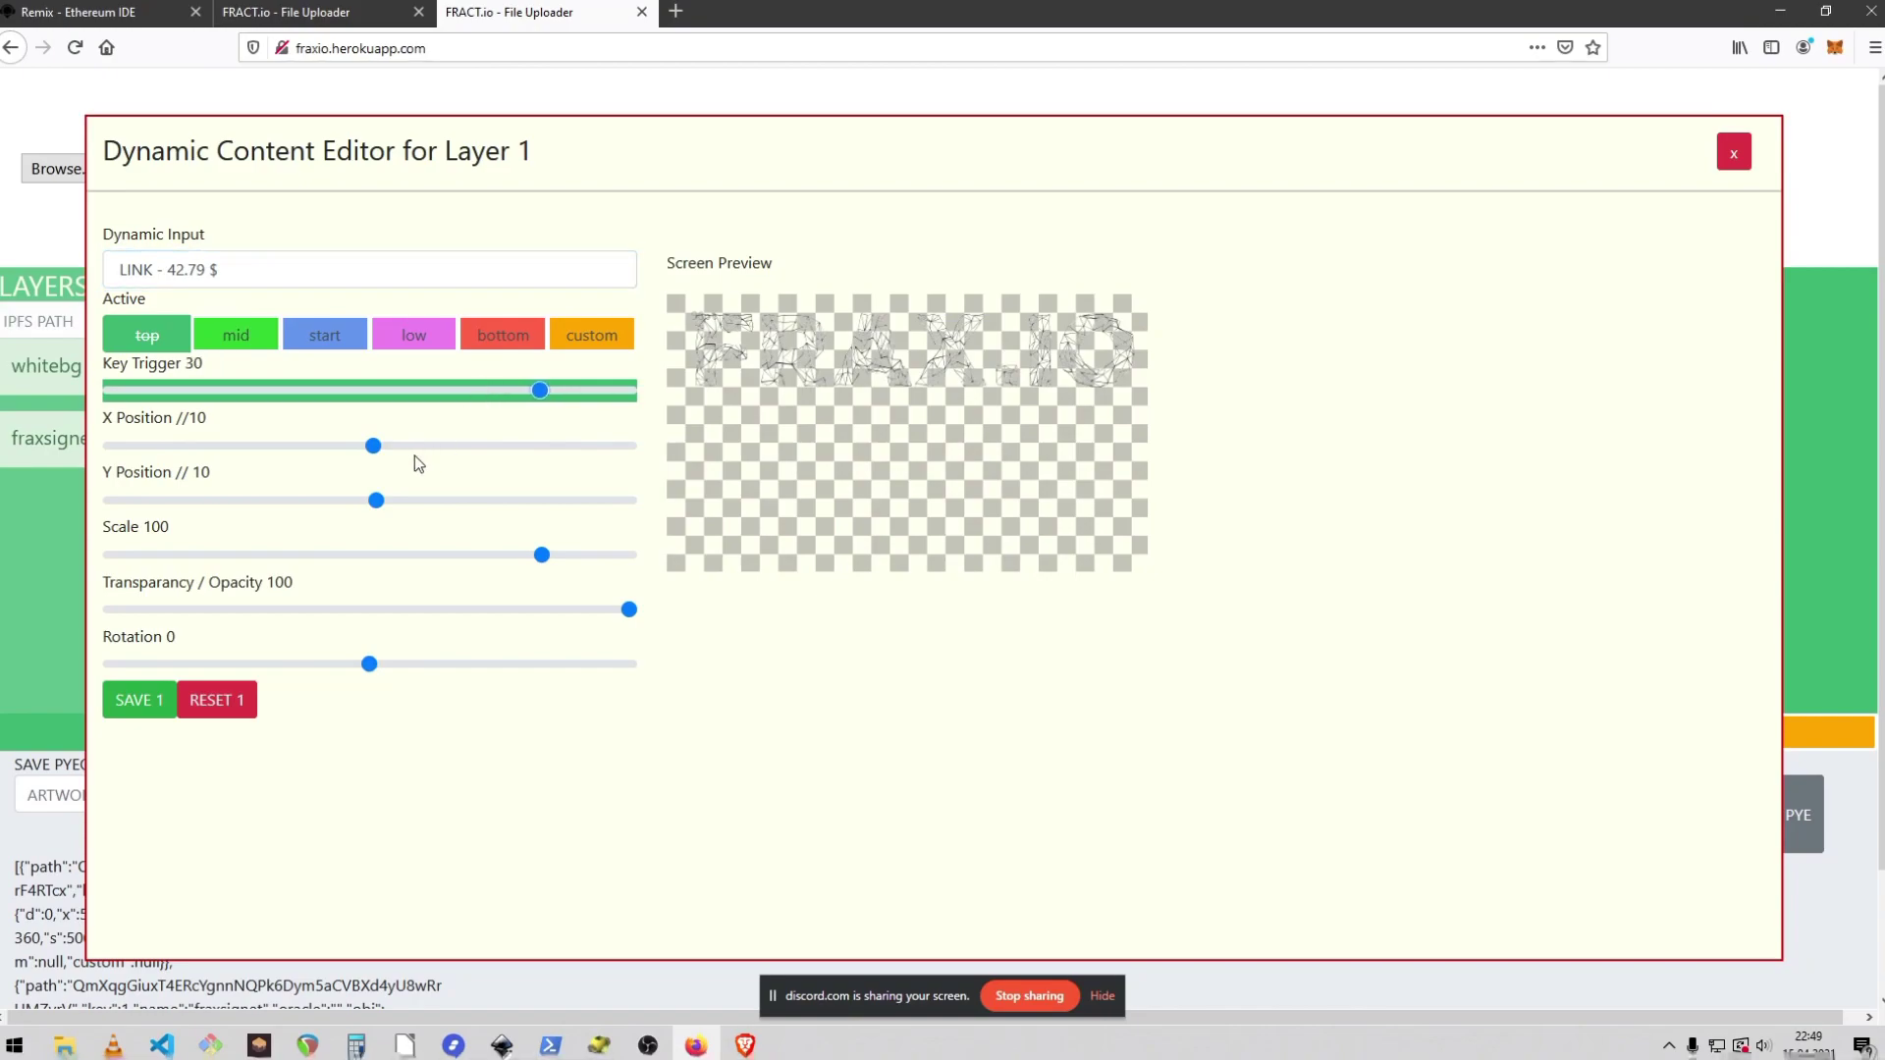
{"action": "left_click", "coordinate": [1733, 152]}
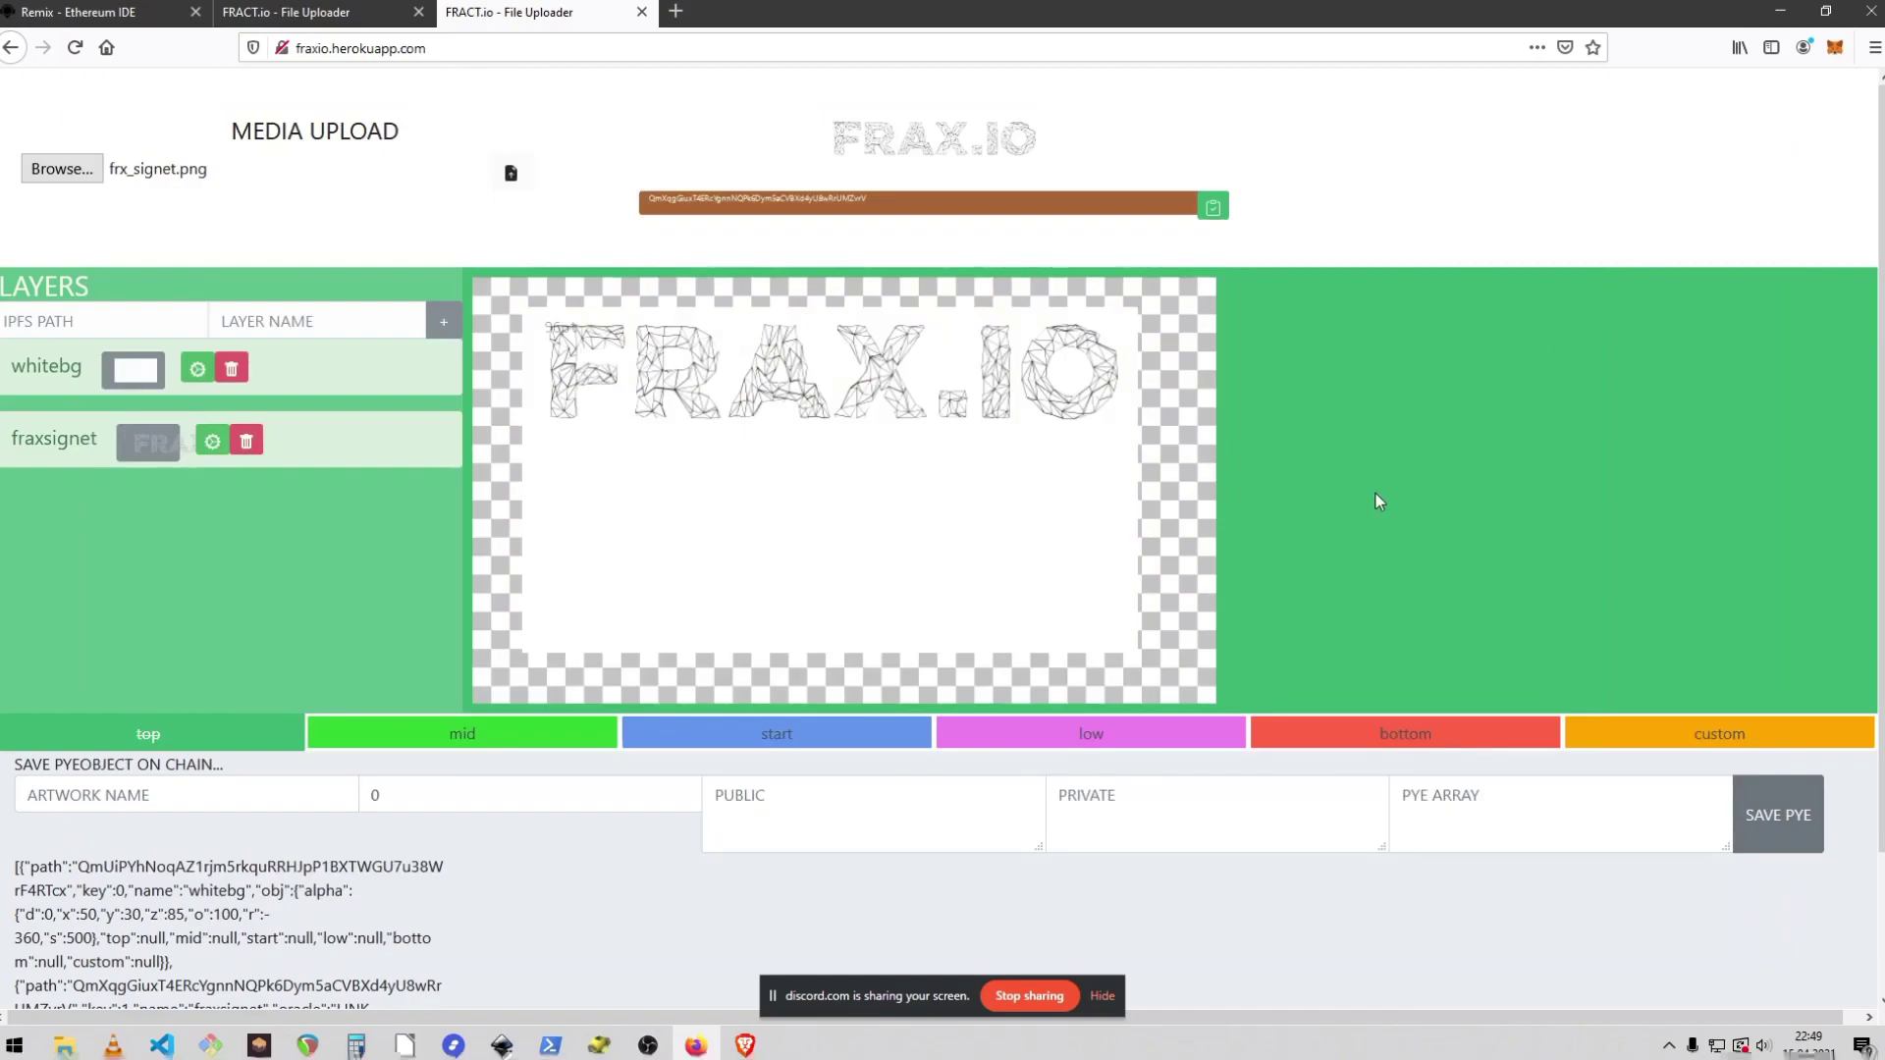
Preview the new artwork's bottom, low, start, mid and top states in turn
{"action": "left_click", "coordinate": [1406, 731]}
{"action": "left_click", "coordinate": [1092, 734]}
{"action": "left_click", "coordinate": [843, 744]}
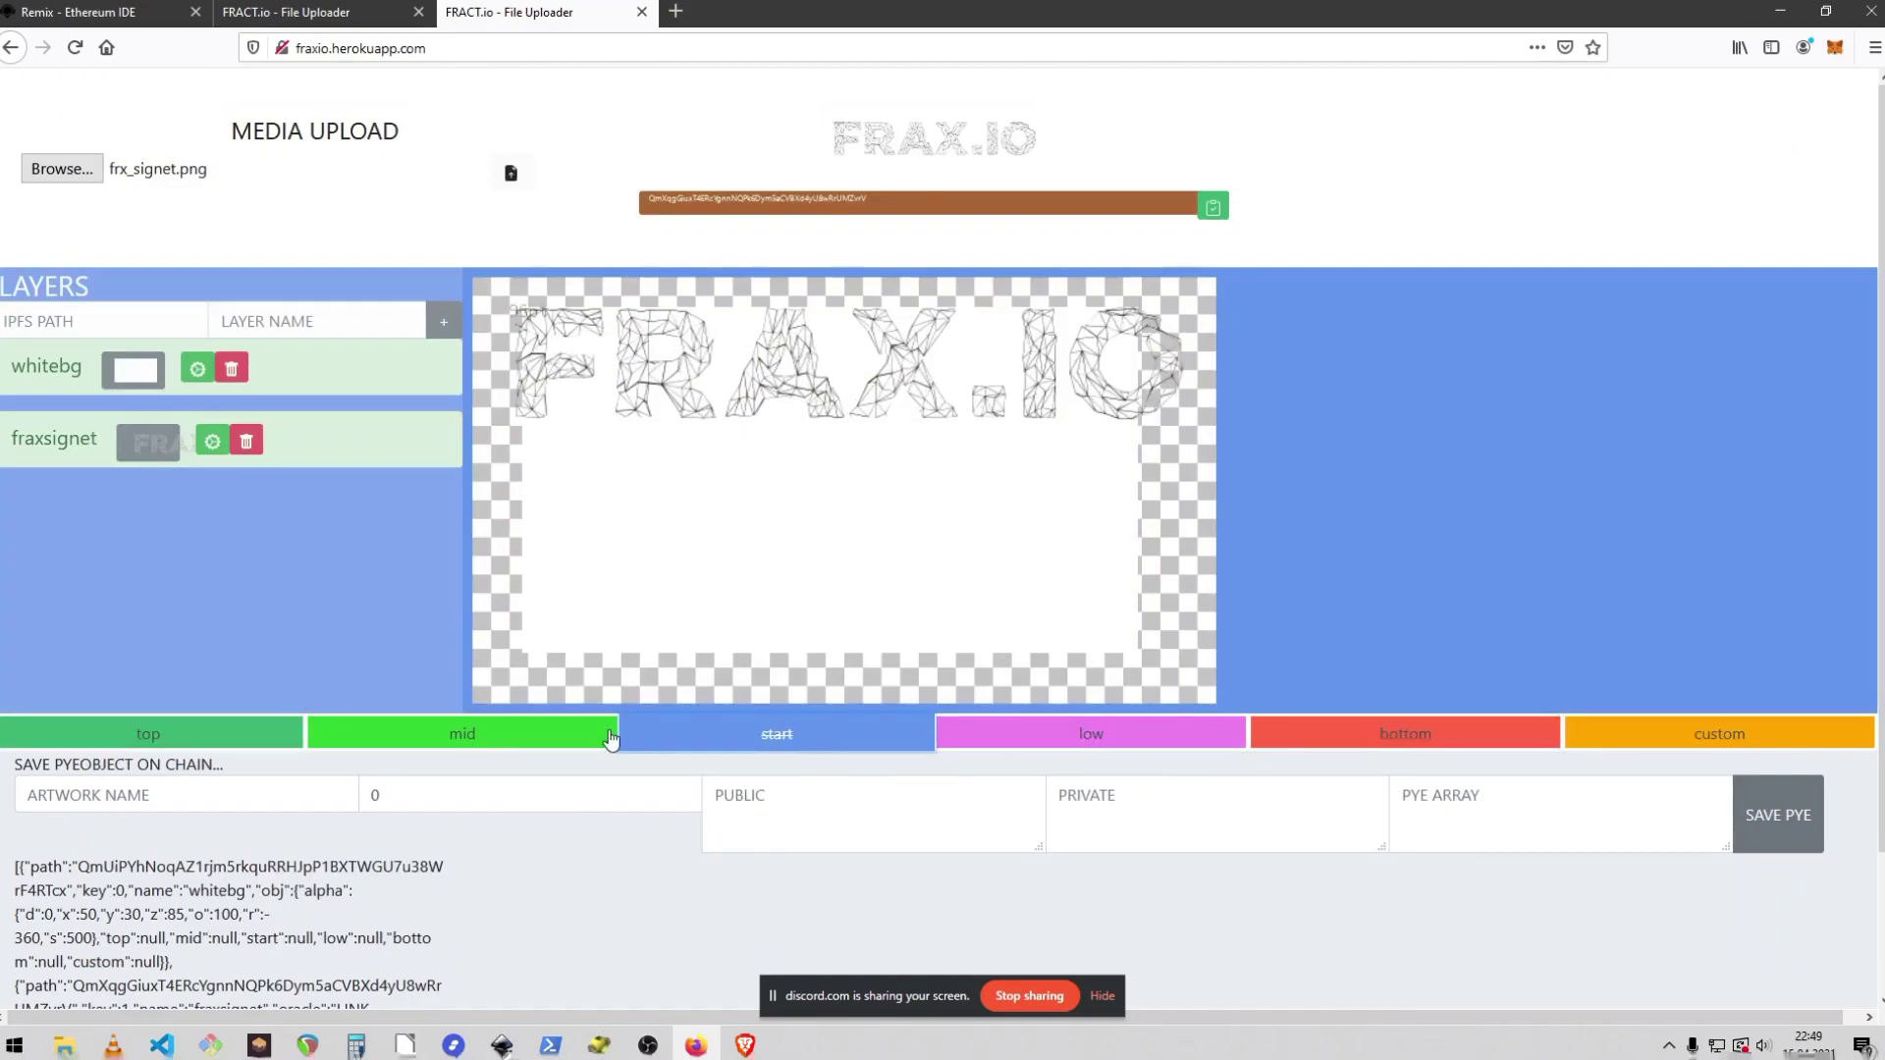
{"action": "left_click", "coordinate": [520, 736]}
{"action": "left_click", "coordinate": [204, 731]}
Return to the finished example artwork, step through its states from low to top, and review its layers and uploaded media
{"action": "left_click", "coordinate": [278, 10]}
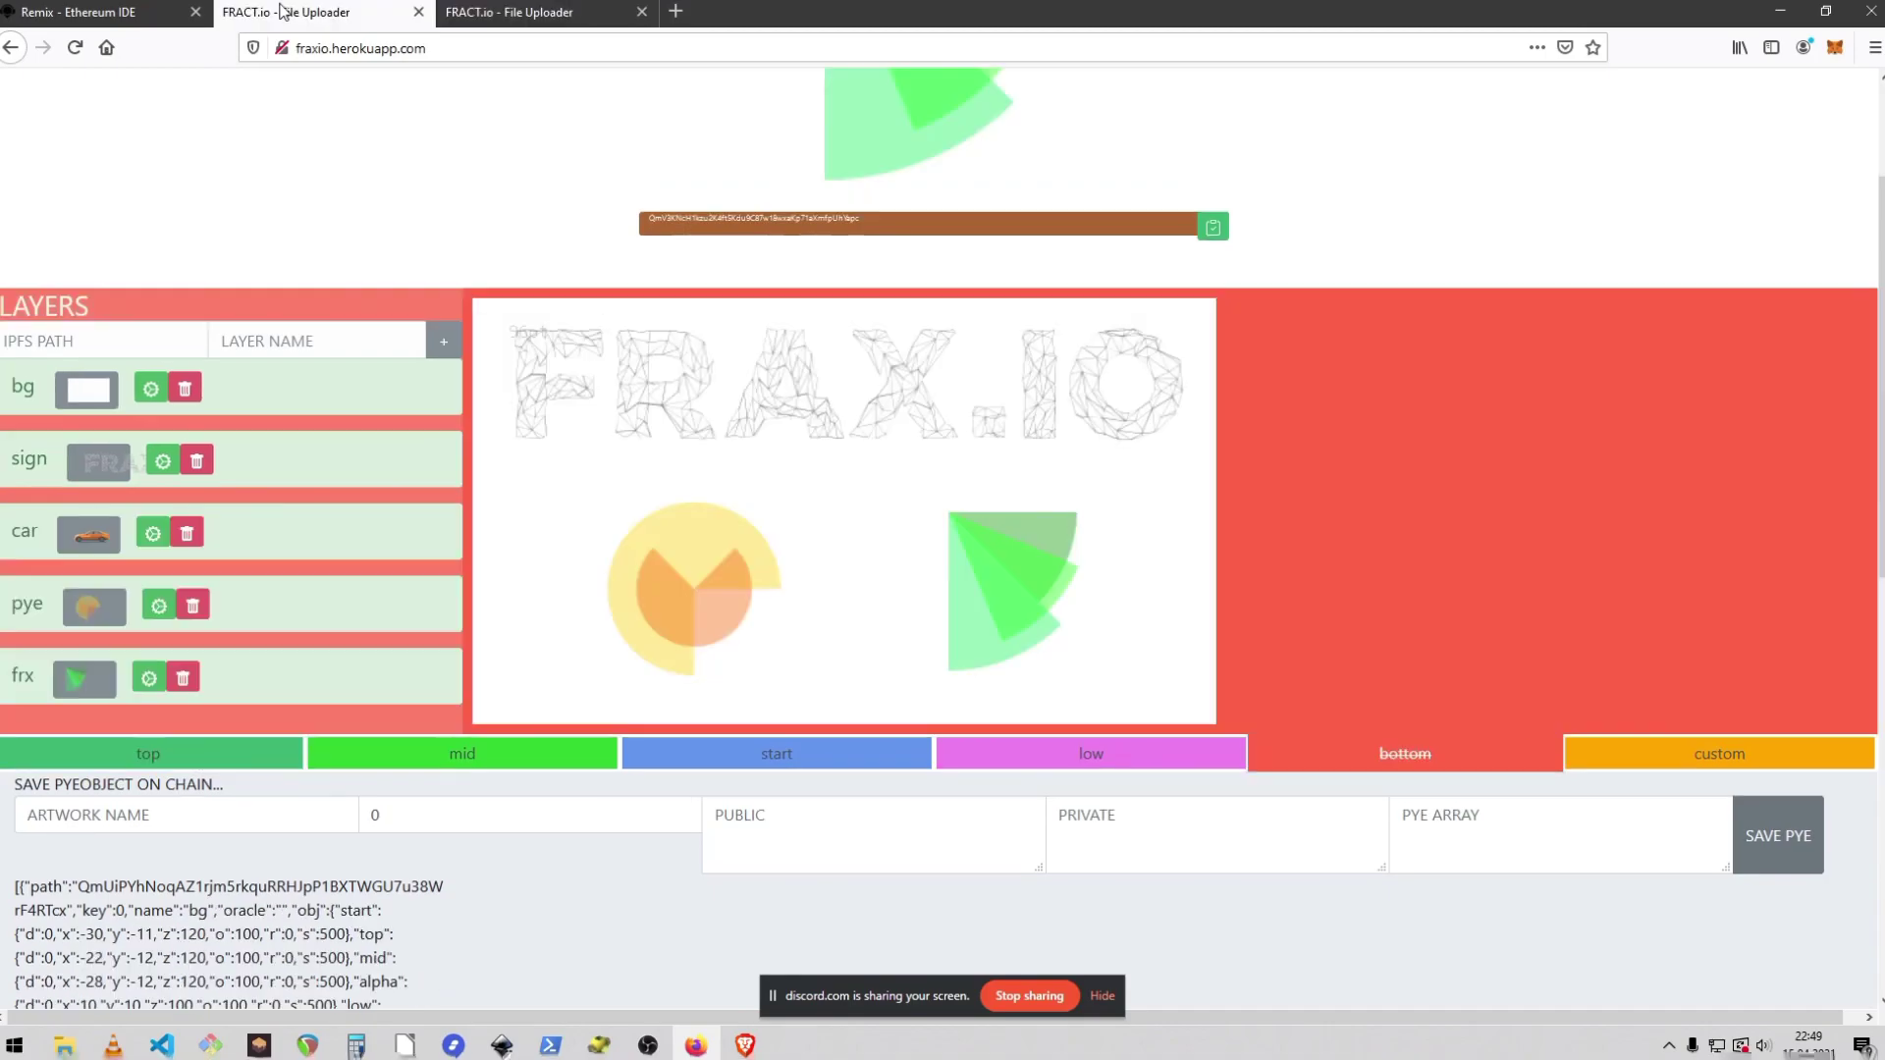
{"action": "left_click", "coordinate": [1155, 765]}
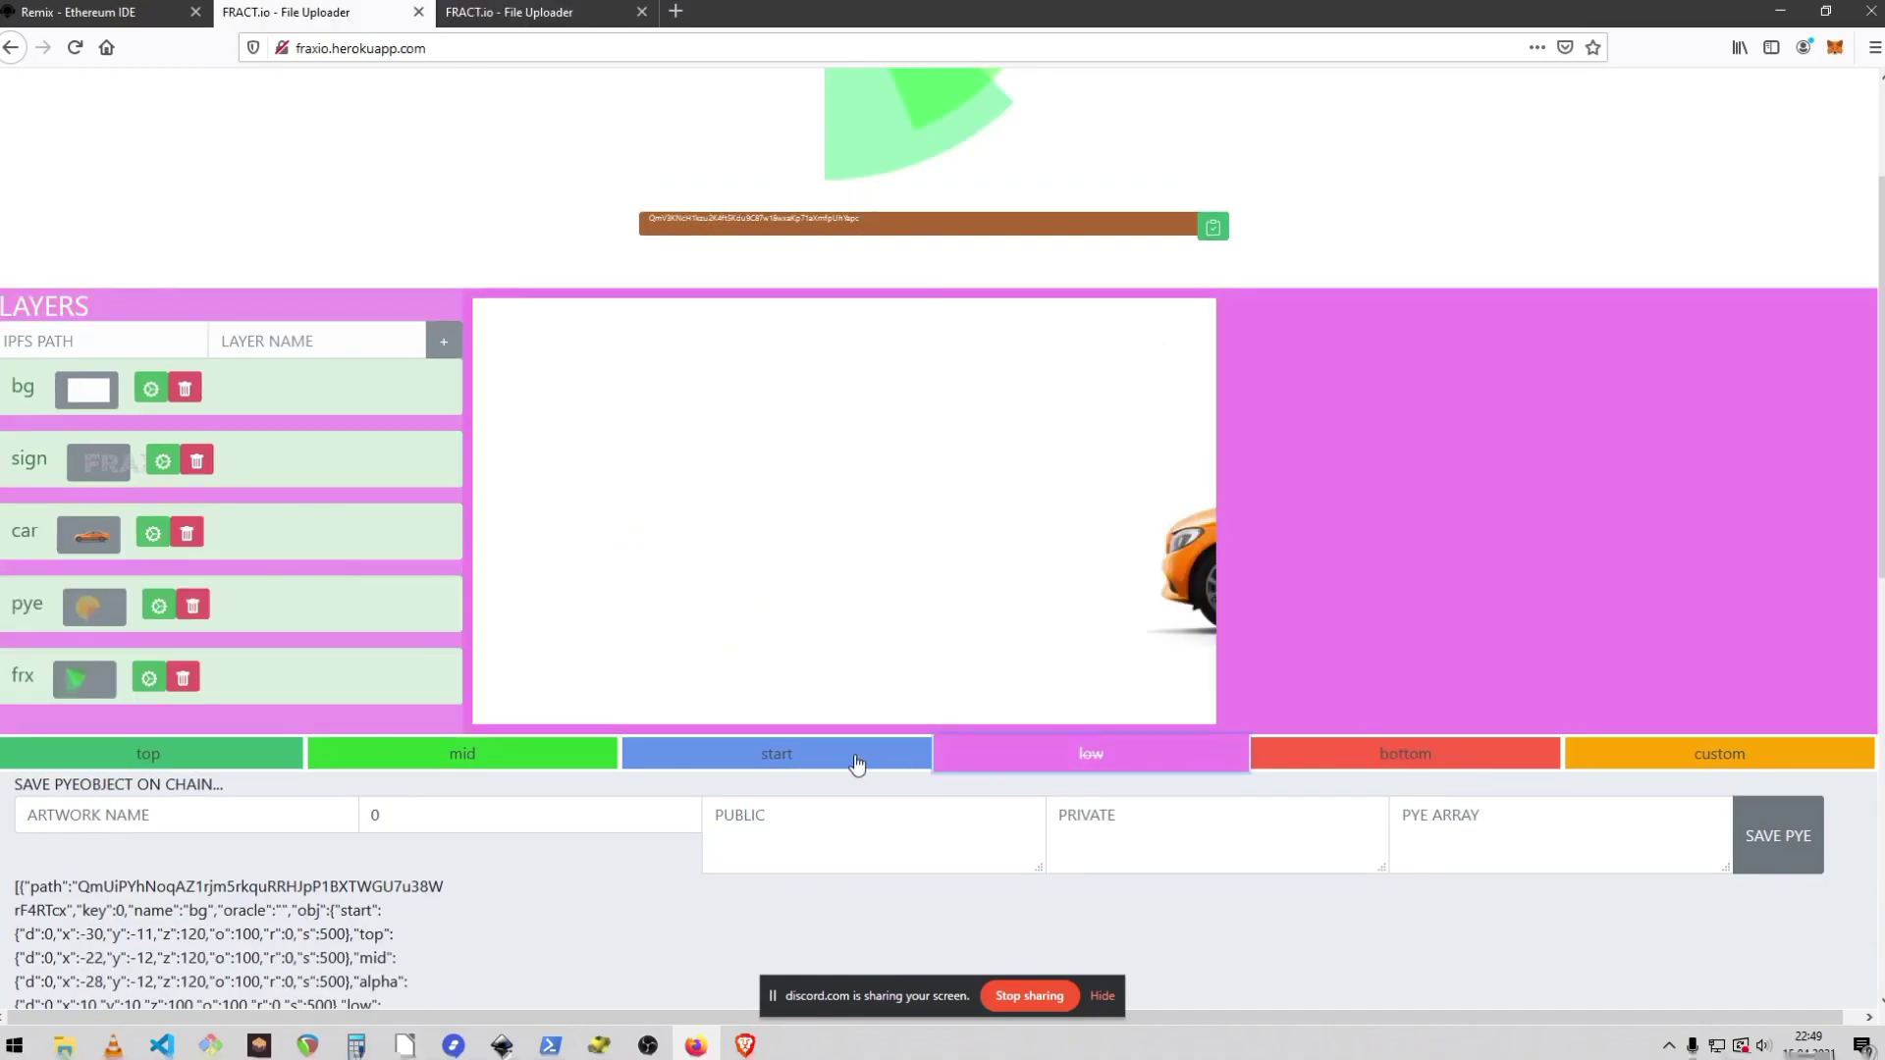
{"action": "left_click", "coordinate": [834, 760]}
{"action": "left_click", "coordinate": [530, 758]}
{"action": "left_click", "coordinate": [282, 754]}
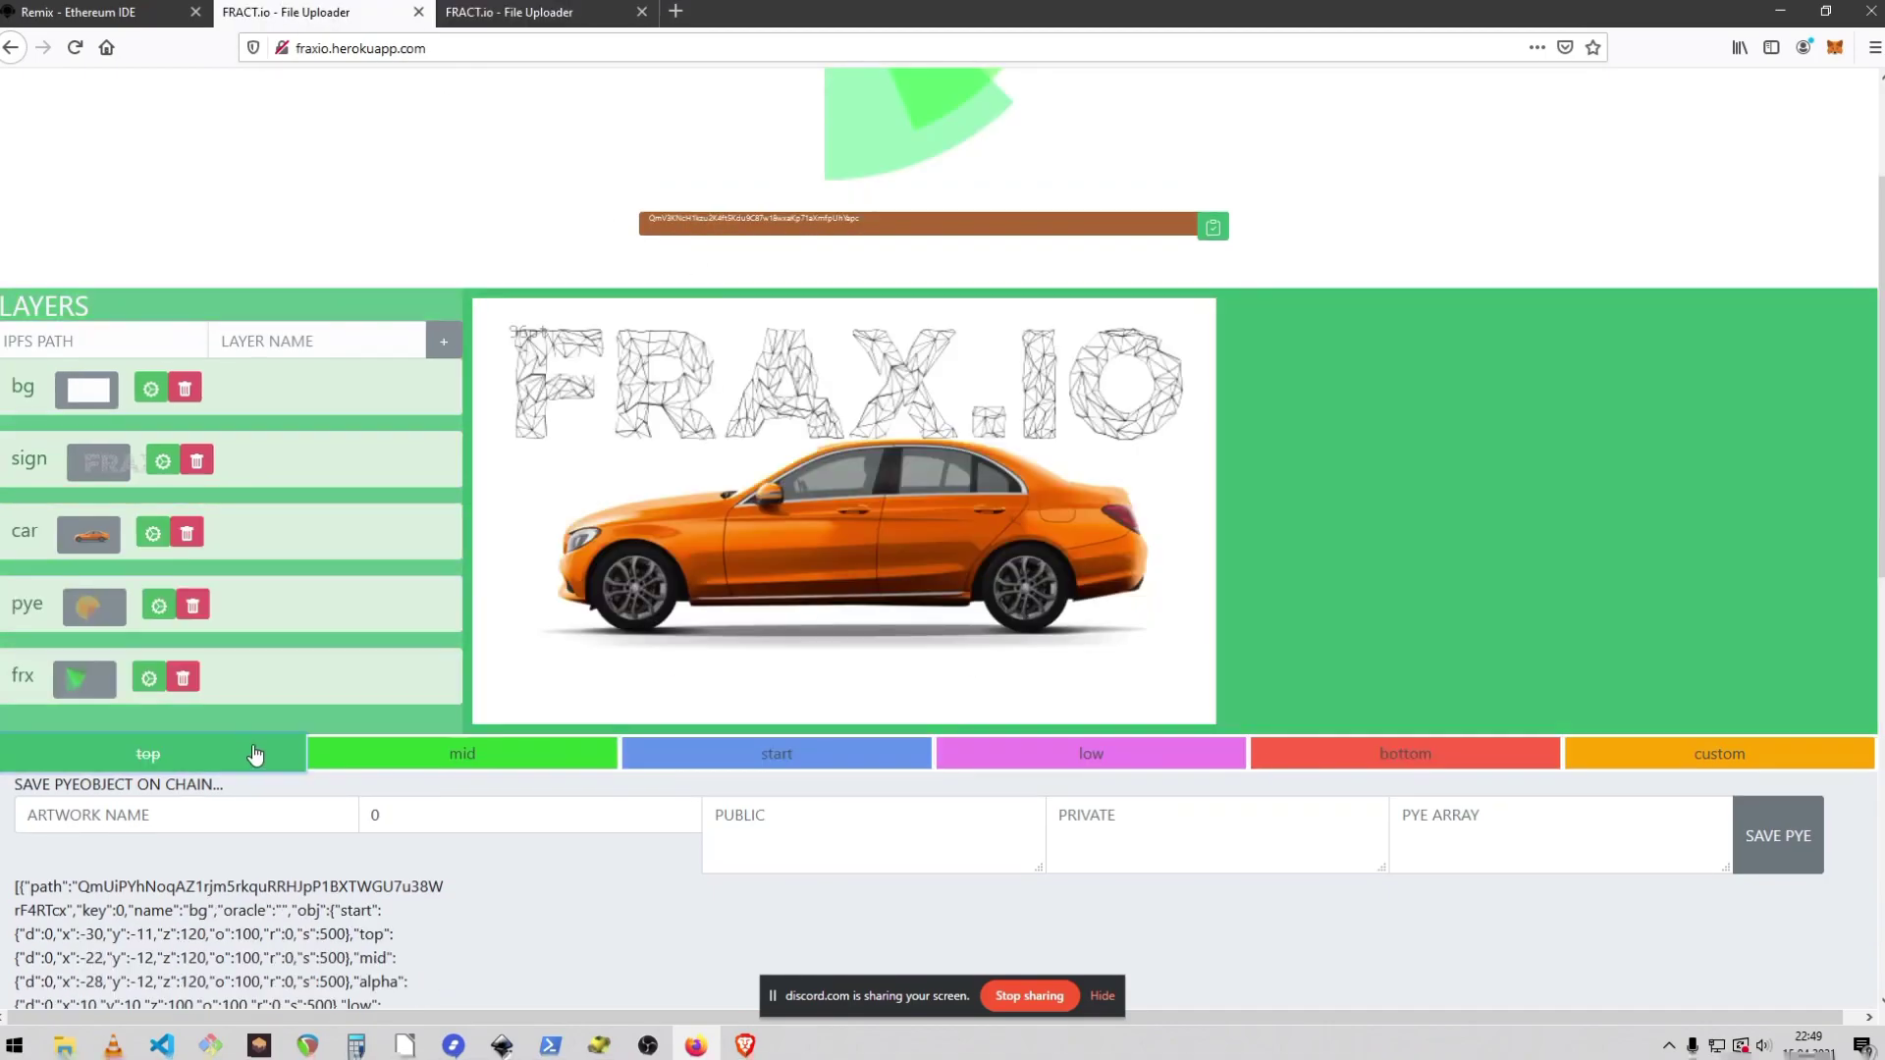
{"action": "scroll", "coordinate": [1087, 598], "scroll_direction": "up", "scroll_amount": 2}
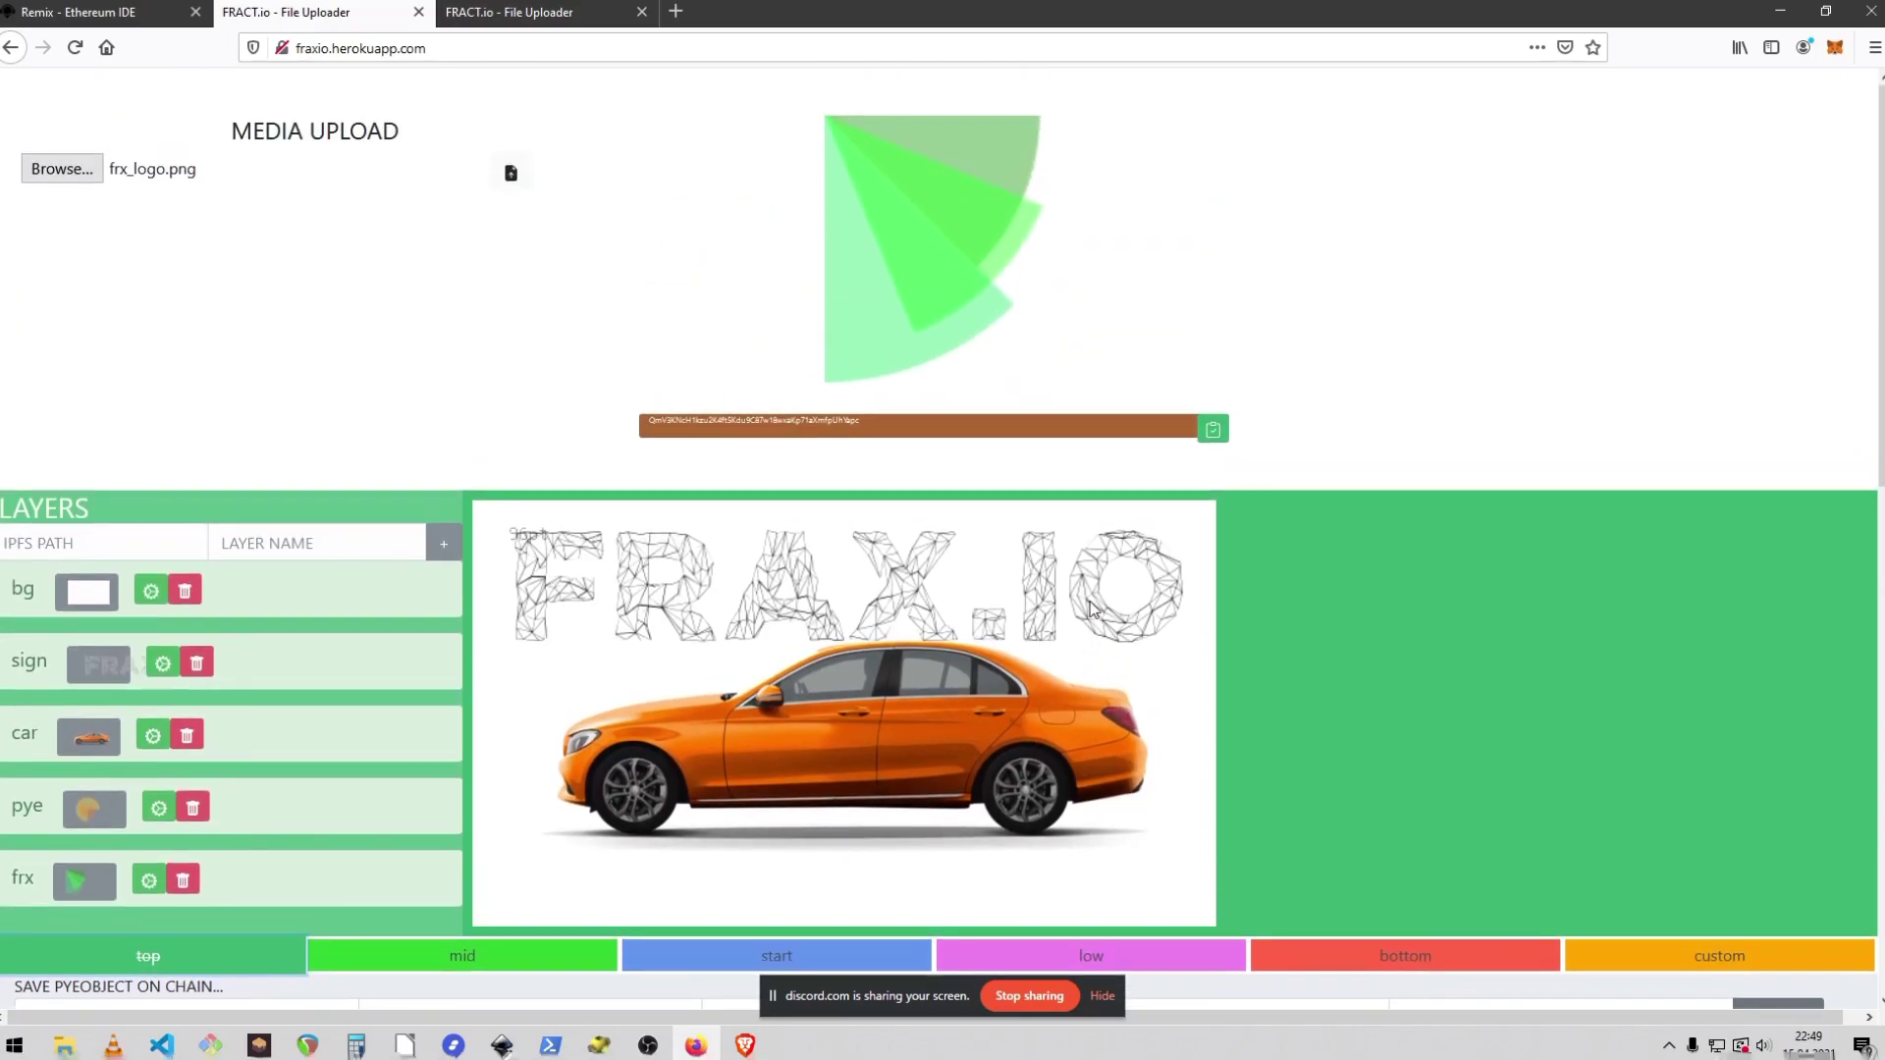
{"action": "scroll", "coordinate": [1089, 607], "scroll_direction": "down", "scroll_amount": 3}
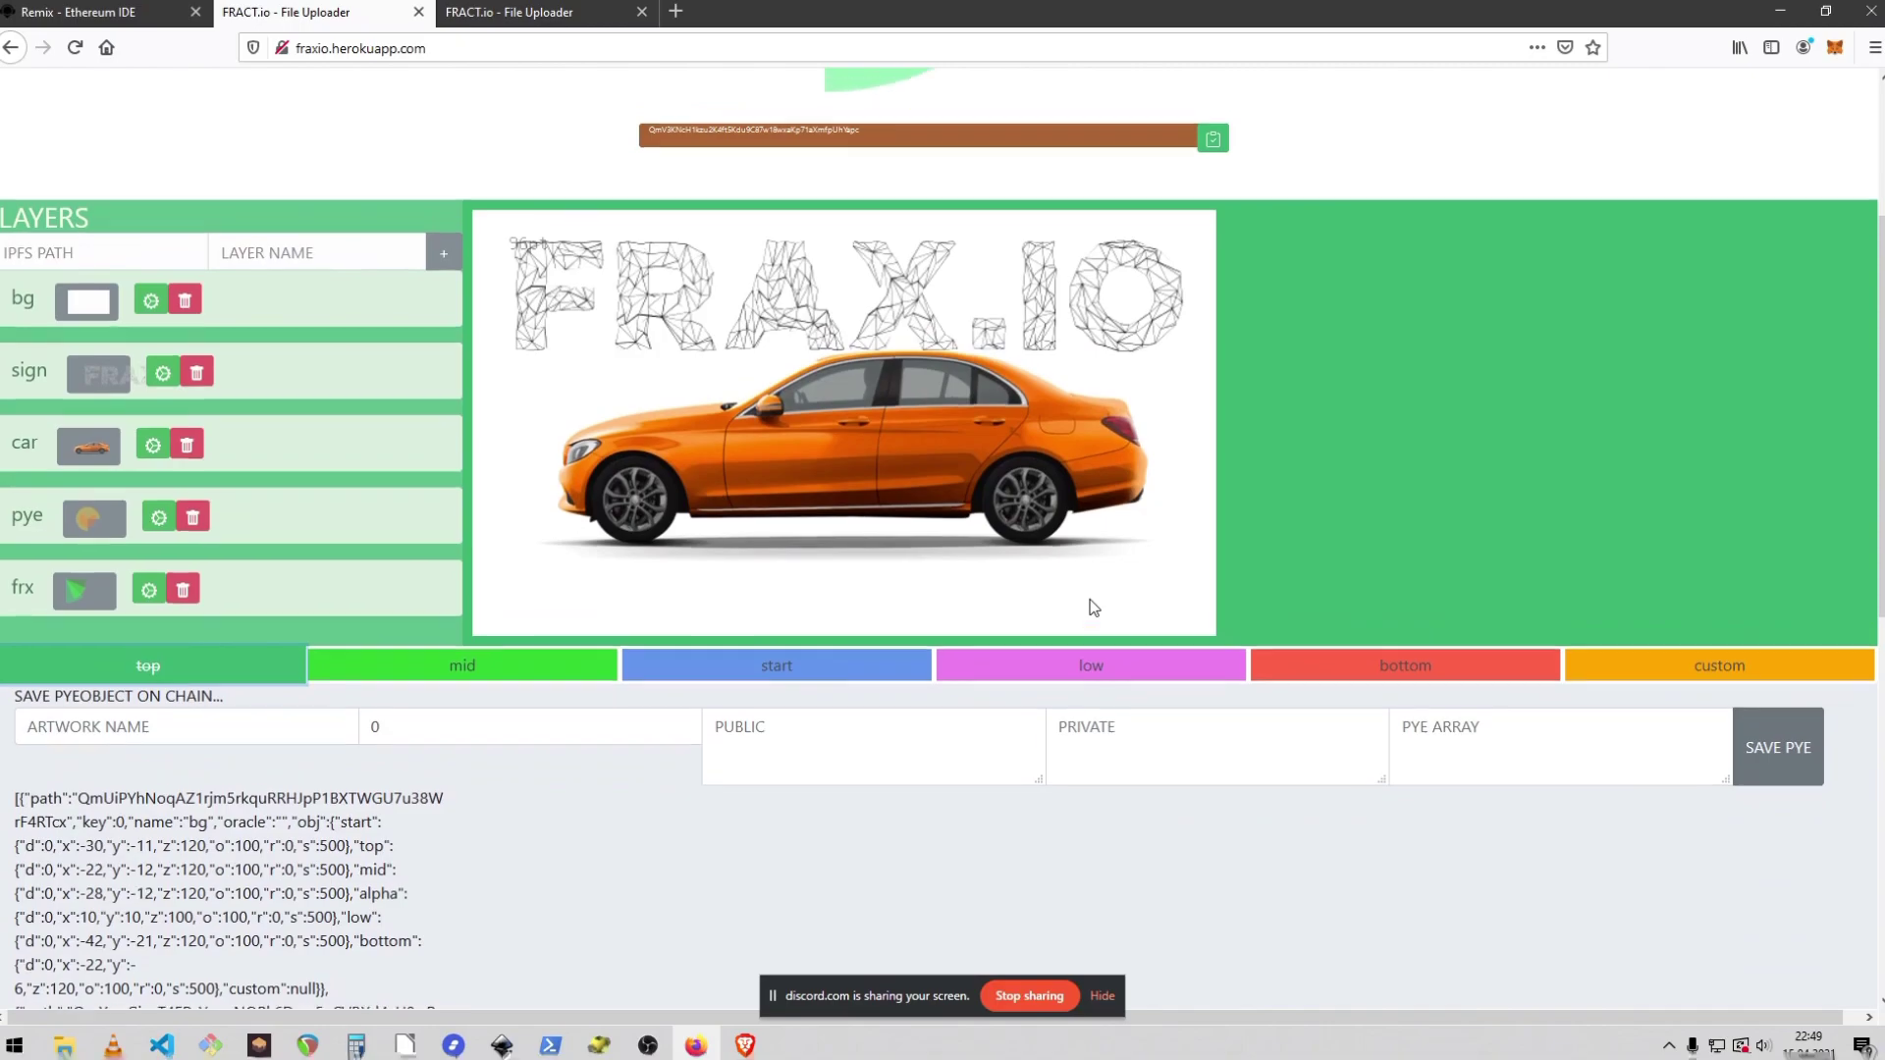
{"action": "scroll", "coordinate": [1090, 606], "scroll_direction": "up", "scroll_amount": 3}
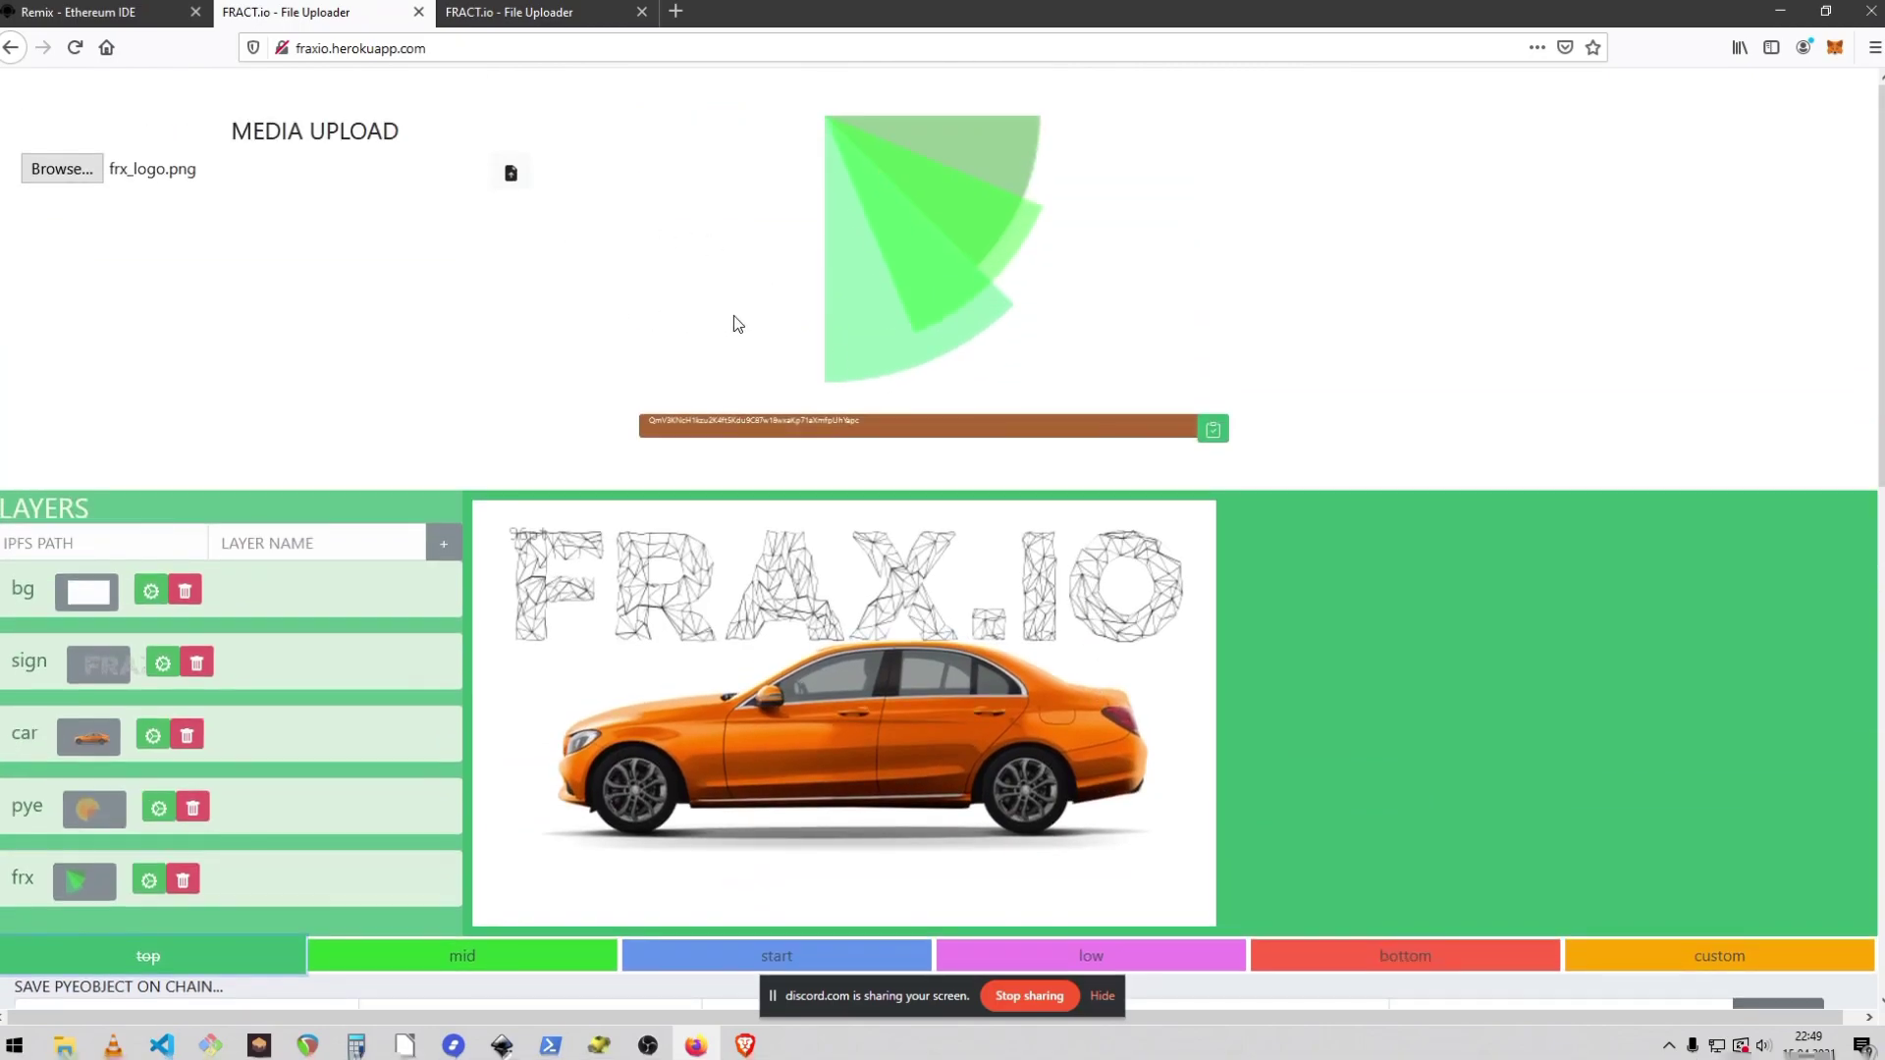